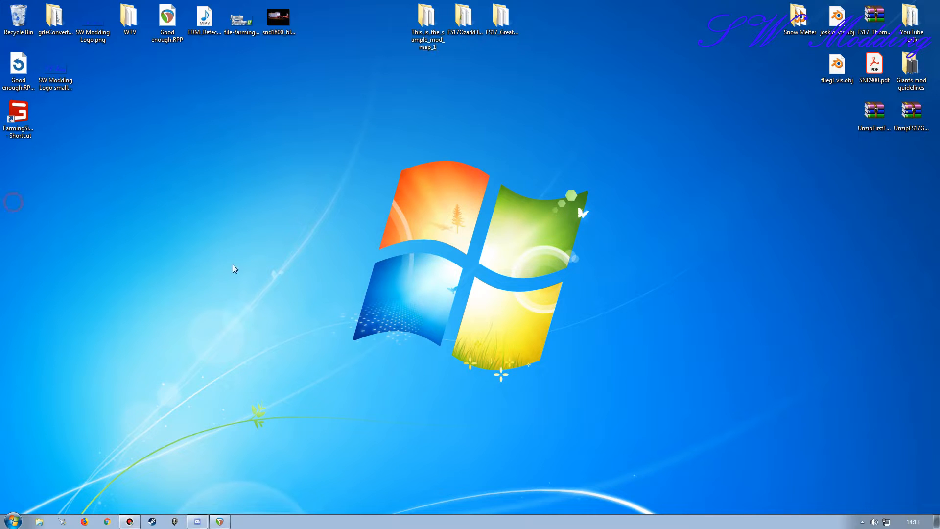
click(426, 19)
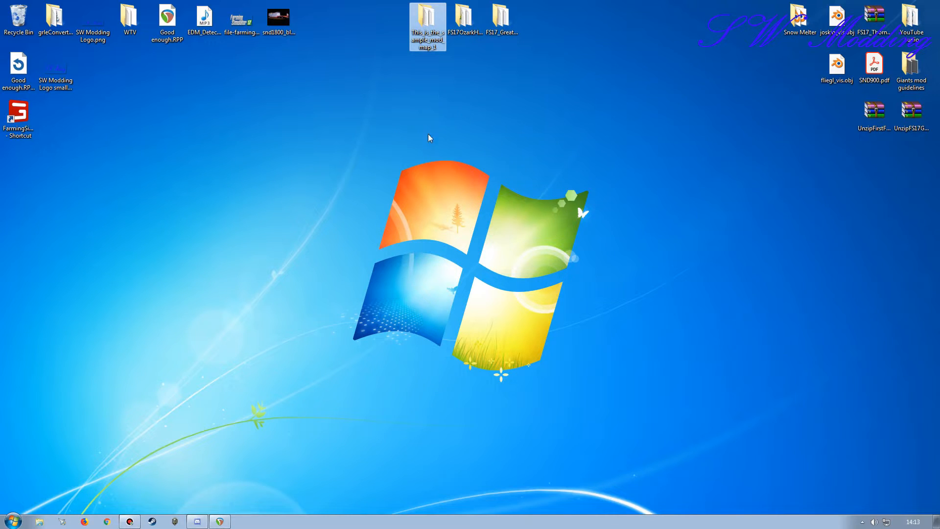
click(365, 184)
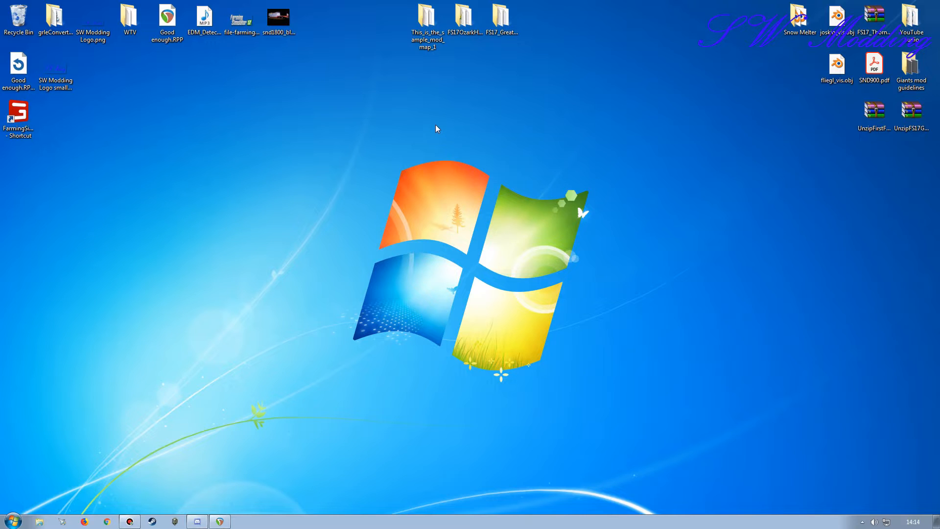
click(463, 19)
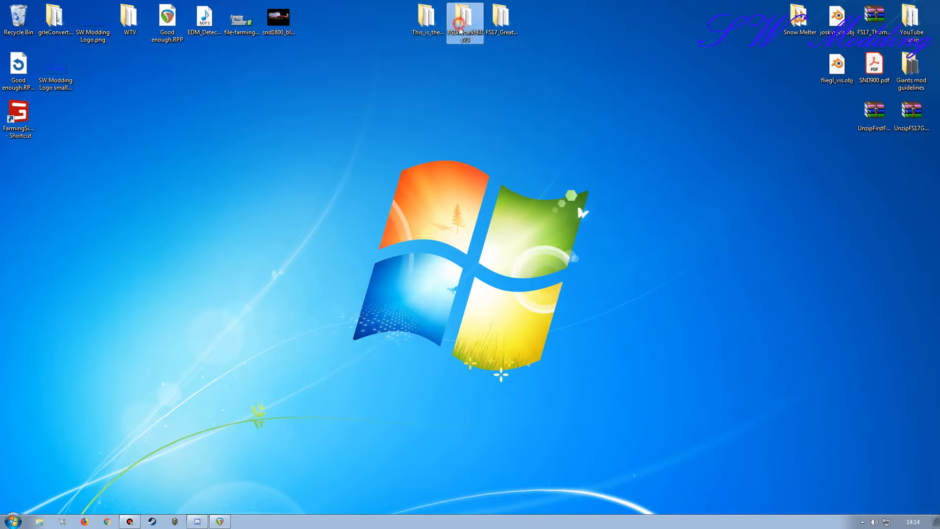
click(501, 22)
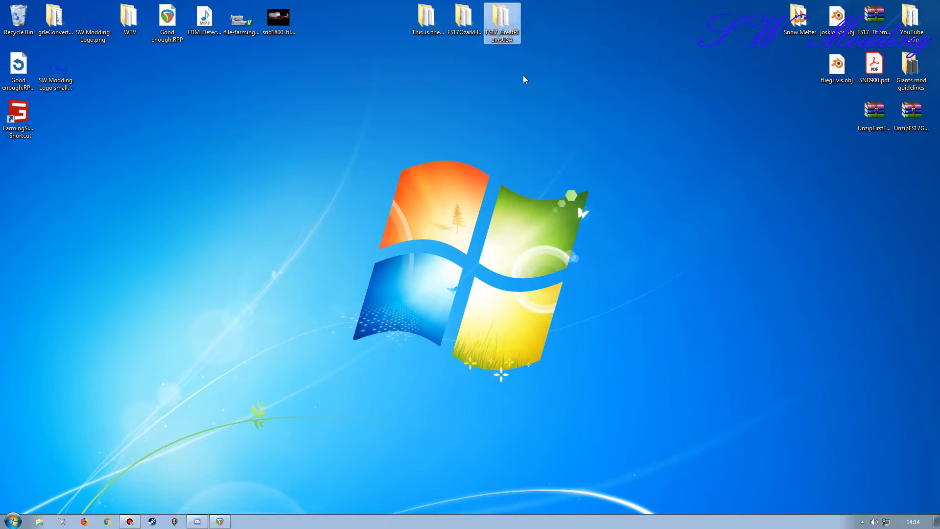
click(479, 102)
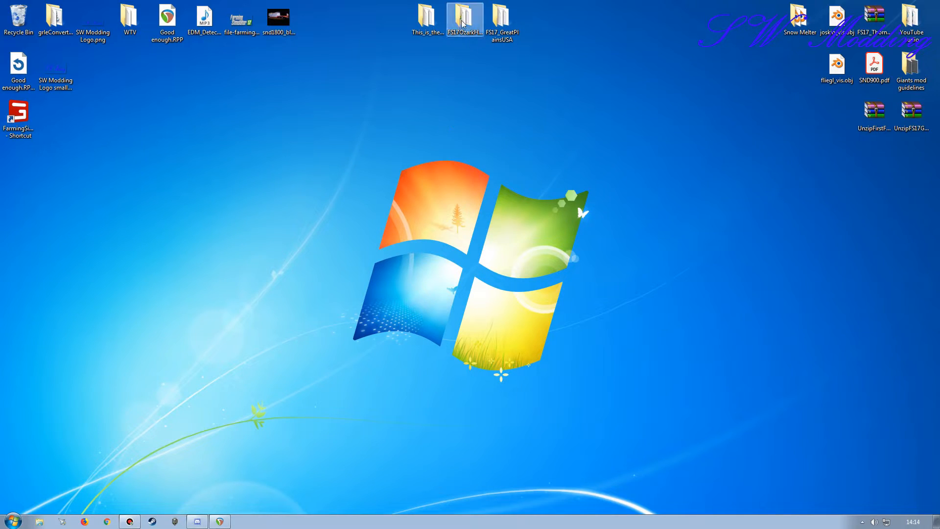
- Open map01.i3d from the maps folder of FS17_GreatPlainsUSA in Notepad++
click(499, 28)
double_click(498, 27)
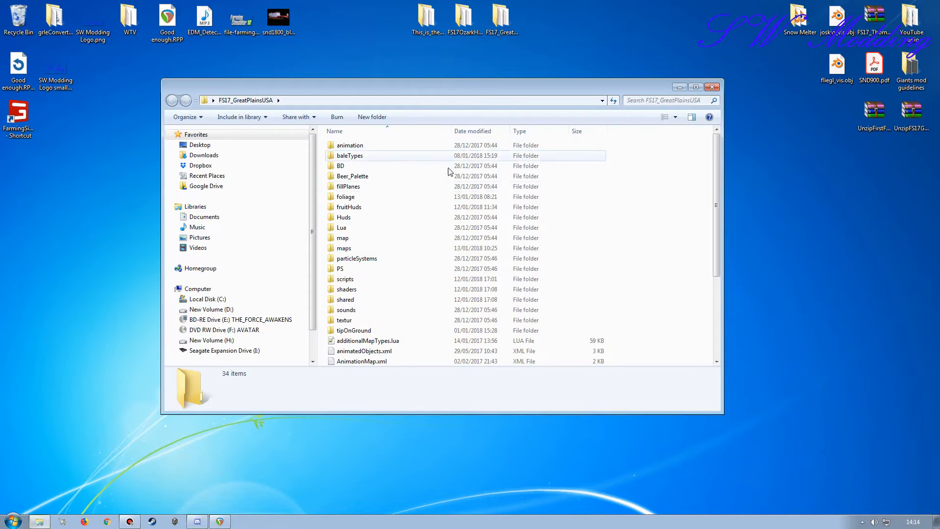
drag(413, 91, 471, 88)
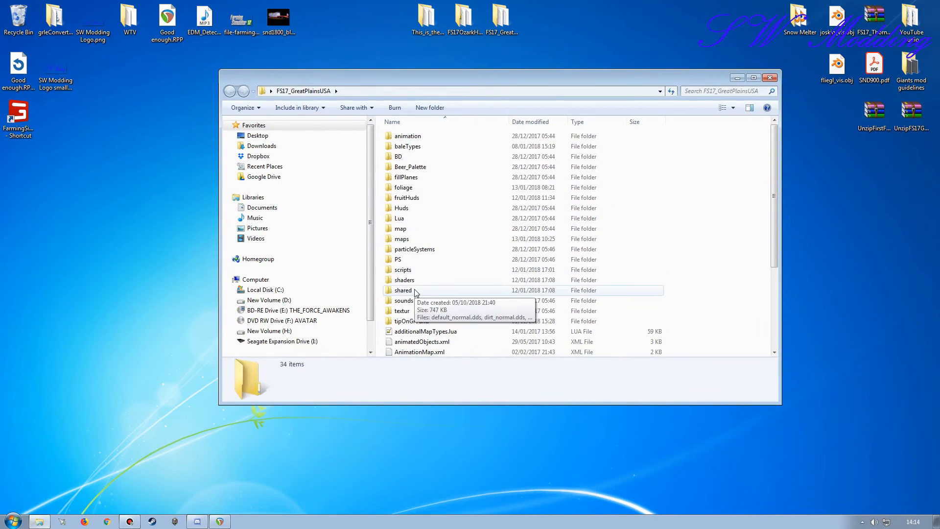
double_click(402, 238)
scroll(416, 248, down, 18)
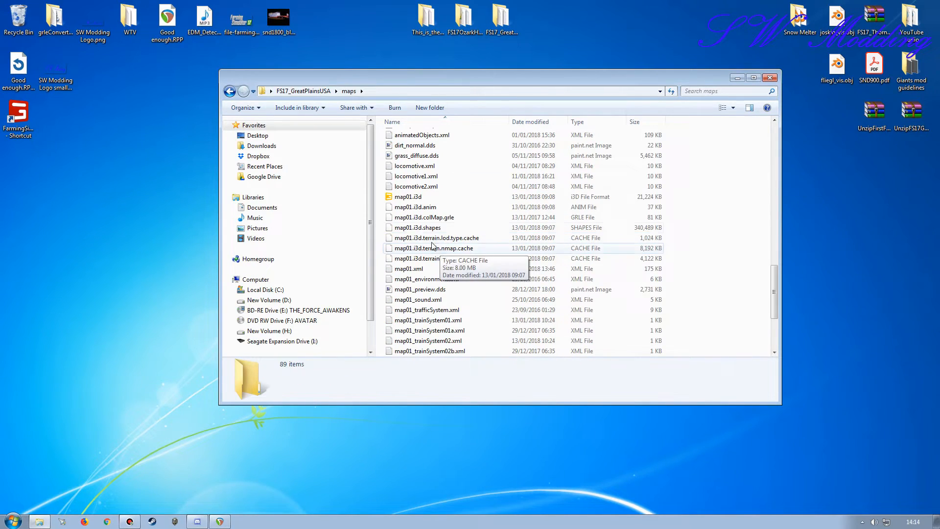
double_click(400, 196)
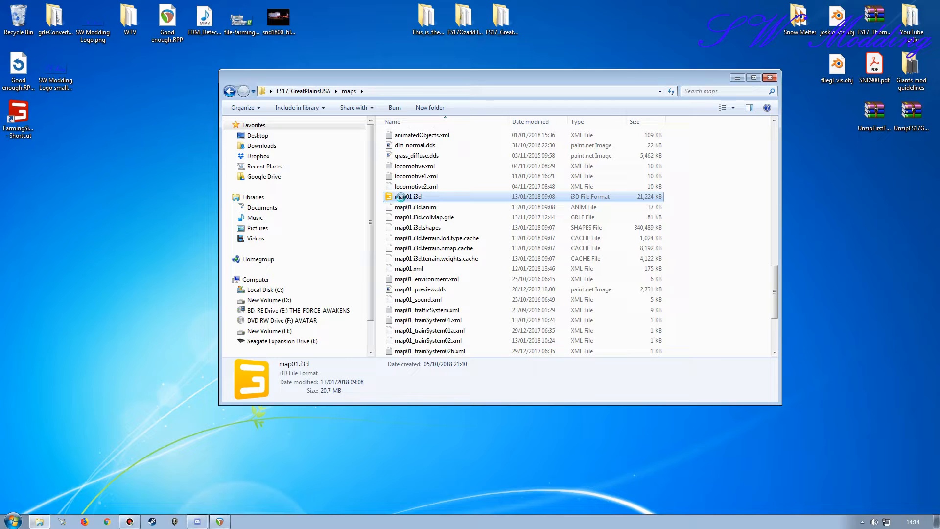
right_click(400, 197)
click(446, 237)
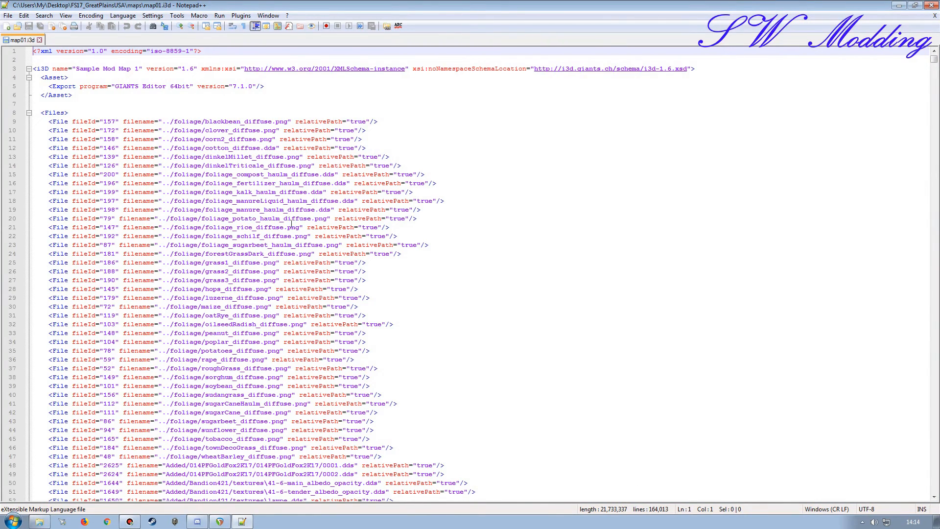
- Search map01.i3d for "Materials" and locate the list of FoliageSubLayer entries in the Scene section
key(ctrl+f)
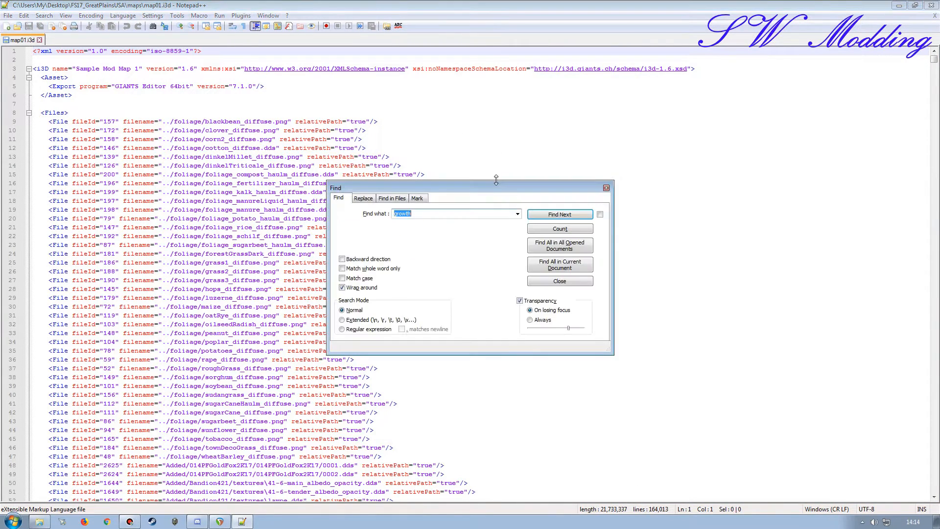
click(517, 214)
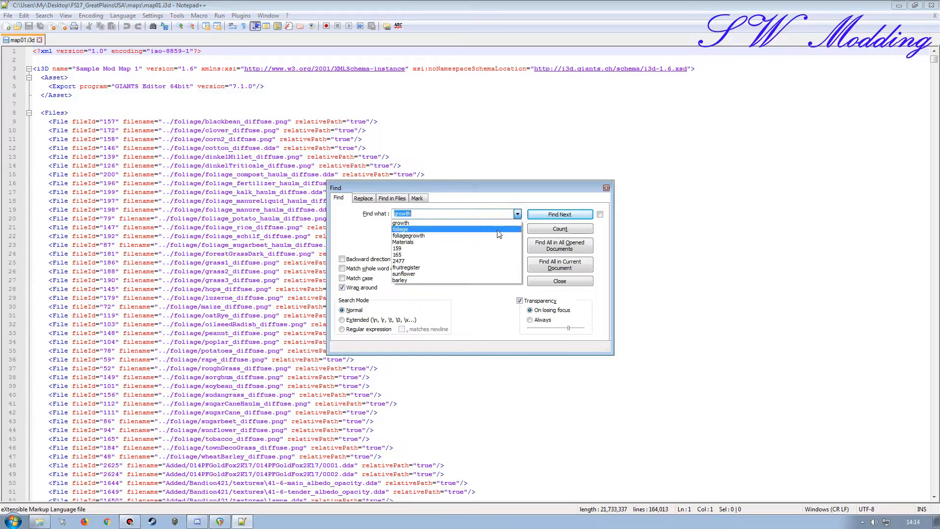
click(484, 241)
click(558, 214)
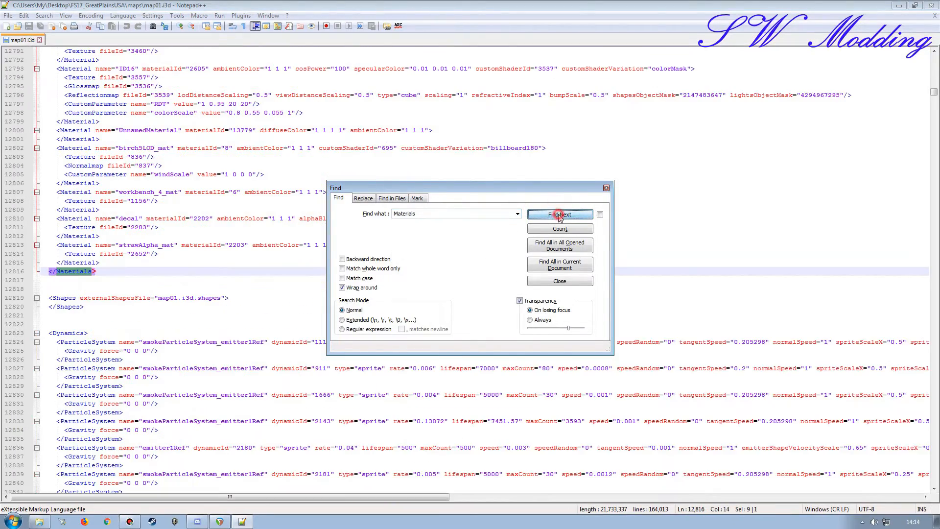
click(559, 283)
scroll(552, 275, down, 20)
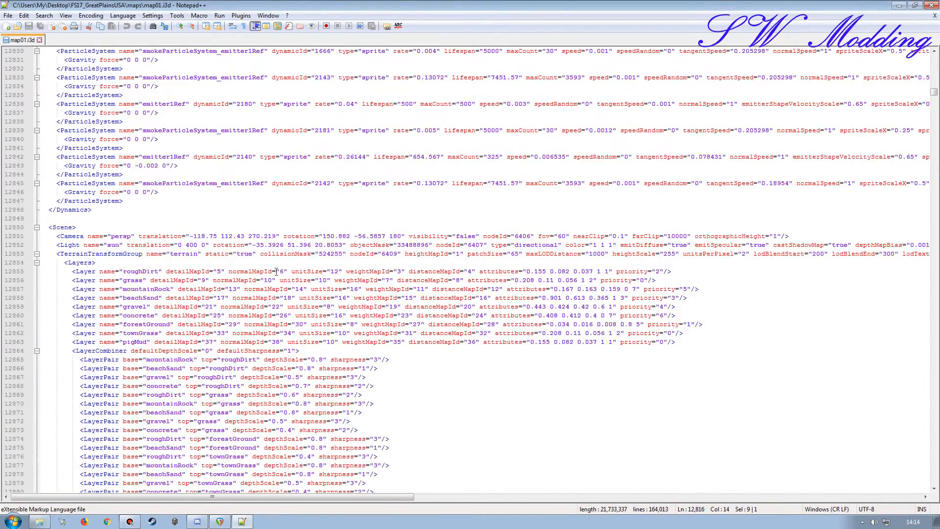
scroll(276, 271, down, 11)
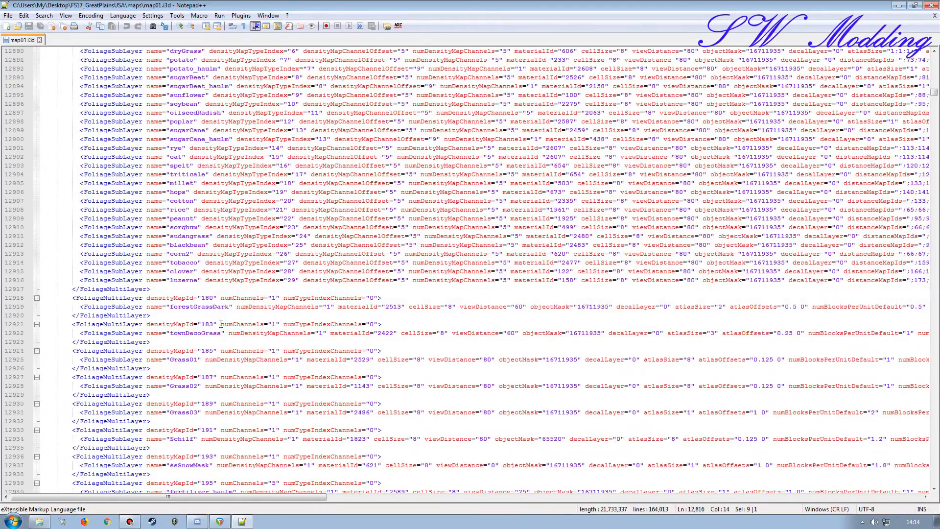
- Copy the whole tobacco FoliageSubLayer line into a new blank document
click(177, 263)
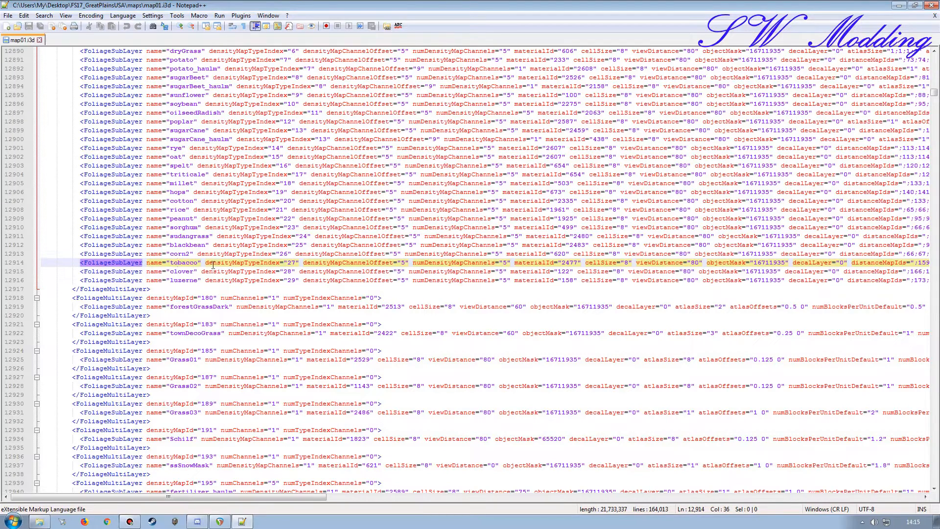
click(11, 263)
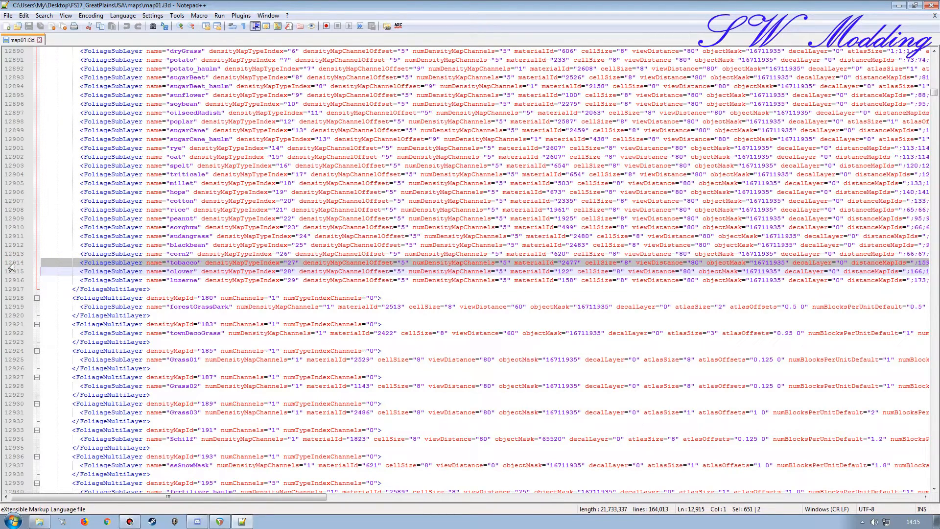
click(7, 26)
key(ctrl+v)
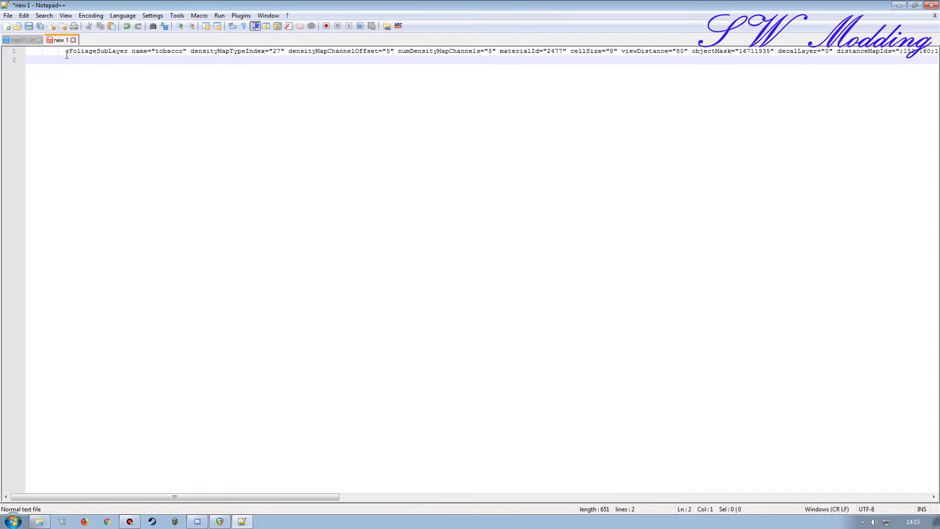
- Insert blank lines above the tobacco FoliageSubLayer line in the new document so that it sits on line 38
click(67, 52)
key(Return)
key(Return)
key(Return)
key(Return)
key(Return)
key(Return)
key(Return)
key(Return)
key(Return)
key(Return)
key(Return)
key(Return)
key(Return)
key(Return)
key(Return)
key(Return)
key(Return)
key(Return)
key(Return)
key(Return)
key(Return)
key(Return)
key(Return)
key(Return)
key(Return)
key(Return)
key(Return)
key(Return)
key(Return)
key(Return)
key(Return)
key(Return)
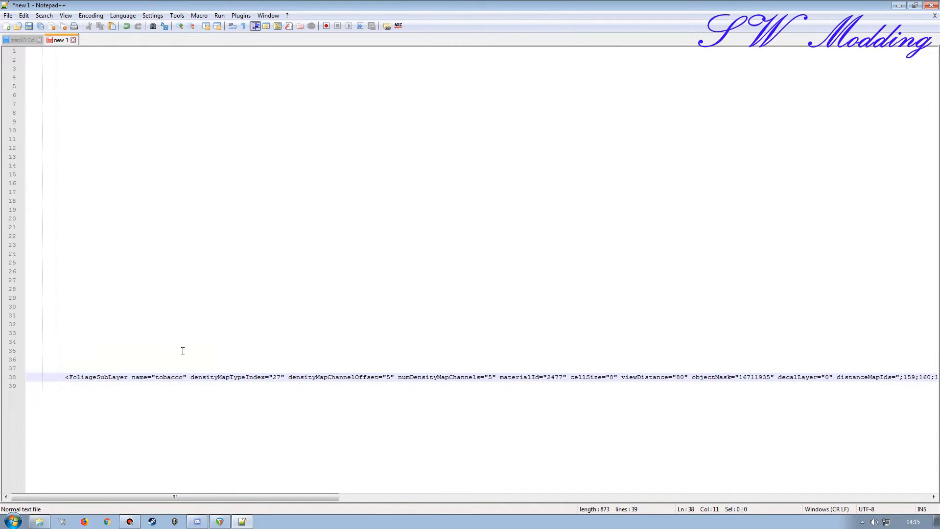
- Search backward in map01.i3d for the tobacco sublayer's material ID, 2477
key(ctrl+Tab)
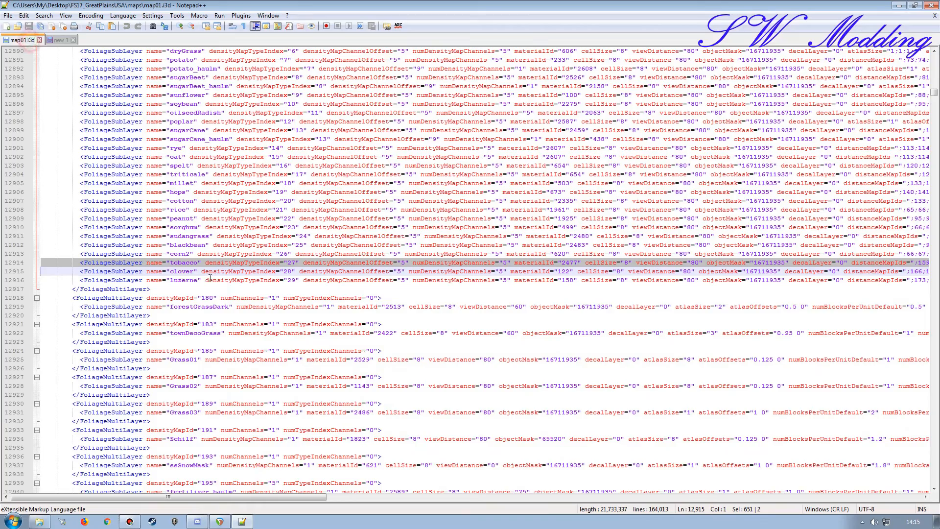
double_click(570, 262)
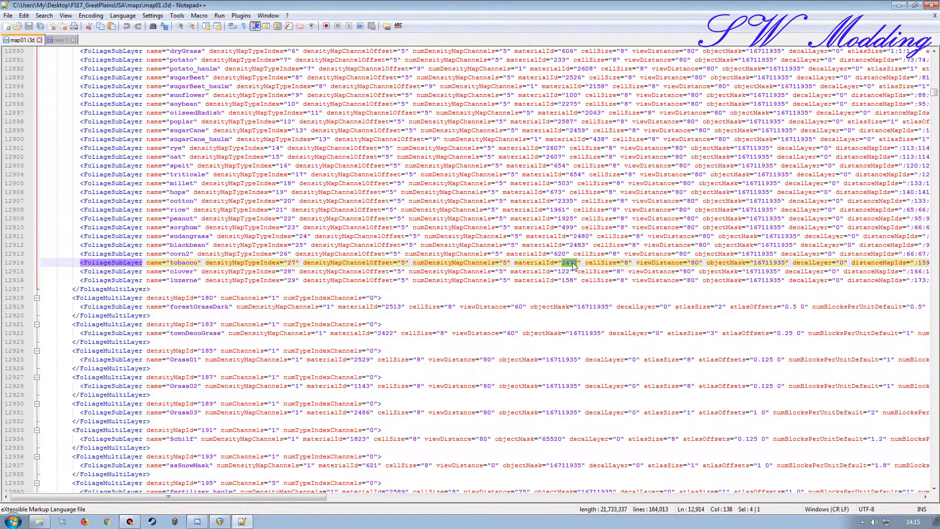
key(ctrl+f)
click(380, 259)
click(548, 217)
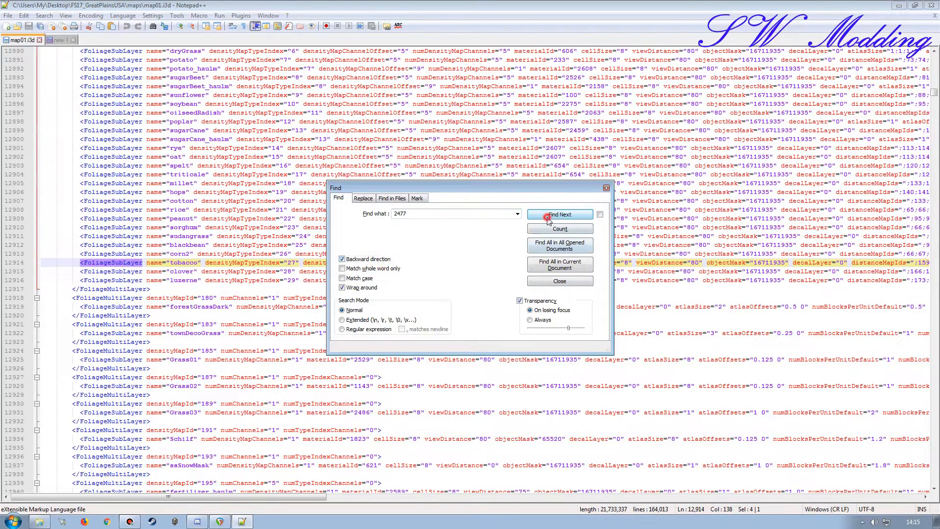
click(550, 280)
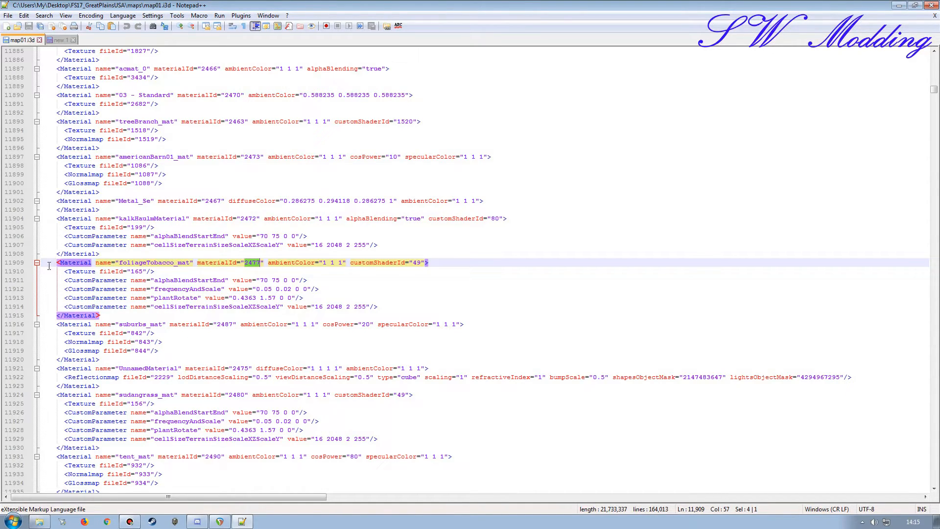
- Copy the complete foliageTobacco_mat Material block from map01.i3d to line 13 of the new document
click(13, 267)
shift+click(12, 316)
key(ctrl+c)
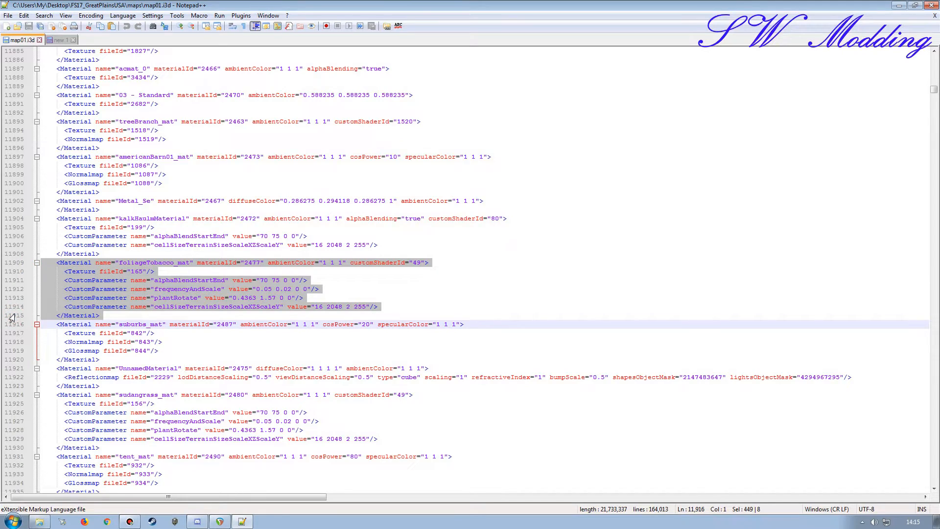
click(58, 40)
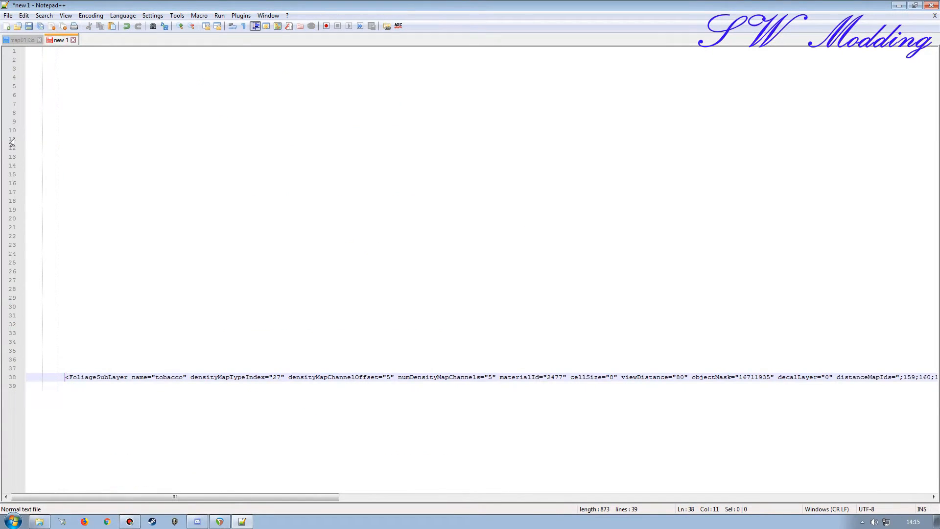
click(11, 156)
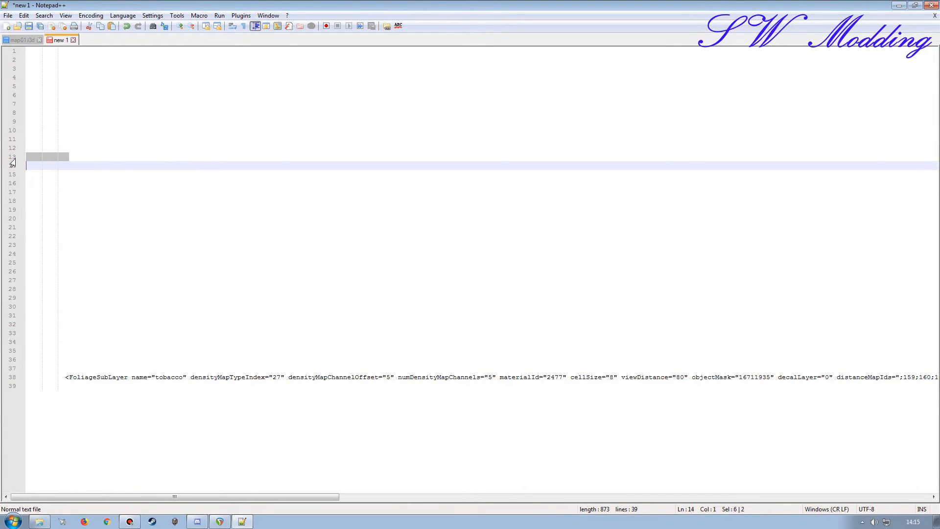
key(ctrl+v)
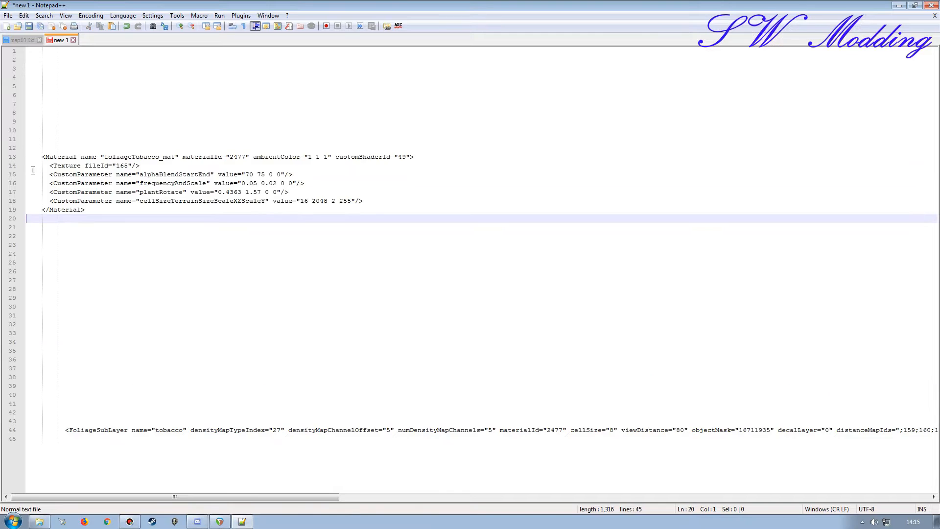
- Search forward from the start of map01.i3d for the tobacco material's texture file ID, 165
click(122, 166)
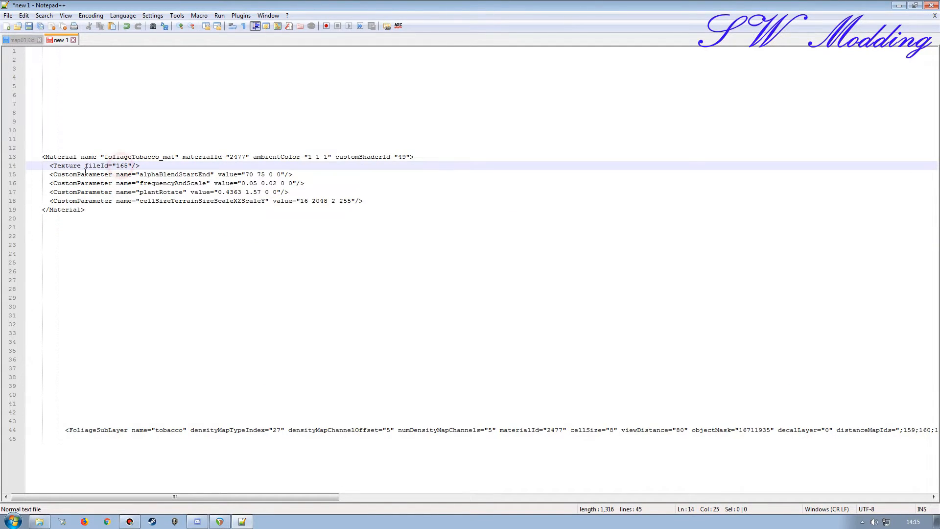
double_click(123, 167)
key(ctrl+f)
click(36, 41)
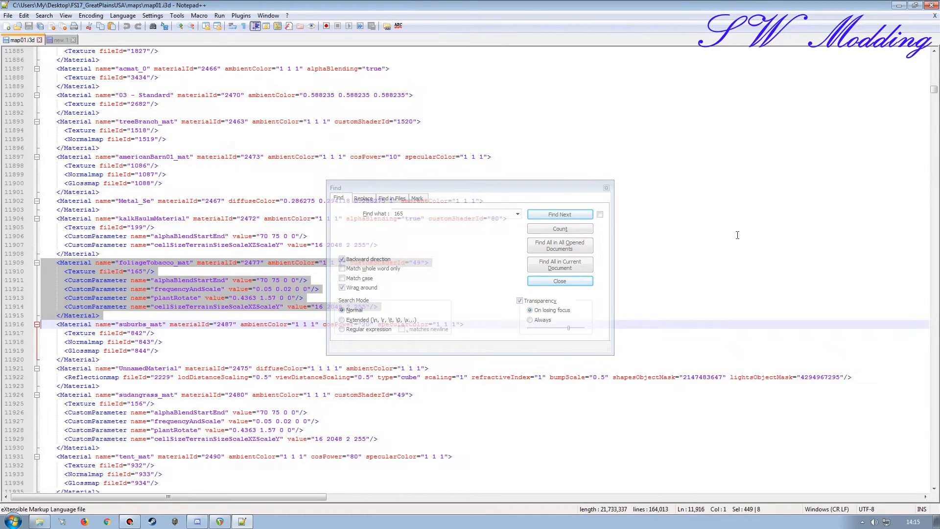
drag(935, 91, 935, 54)
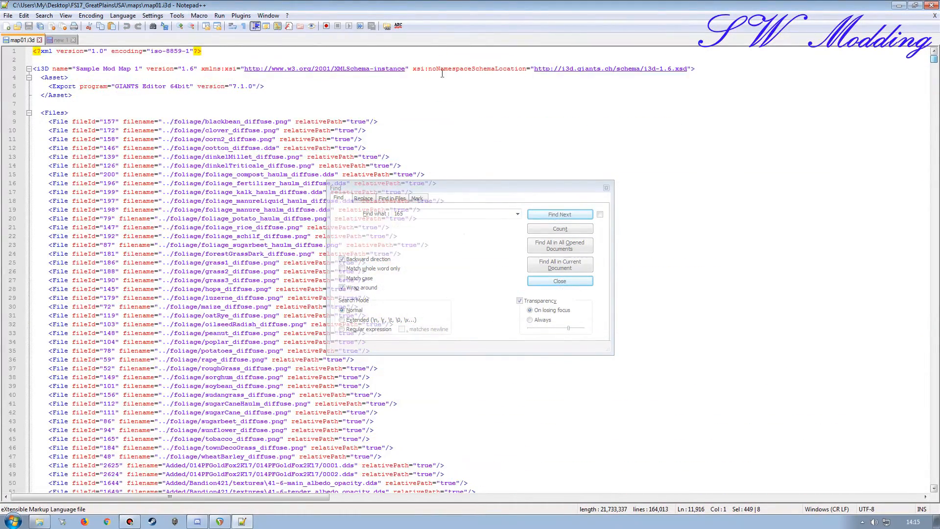
click(395, 121)
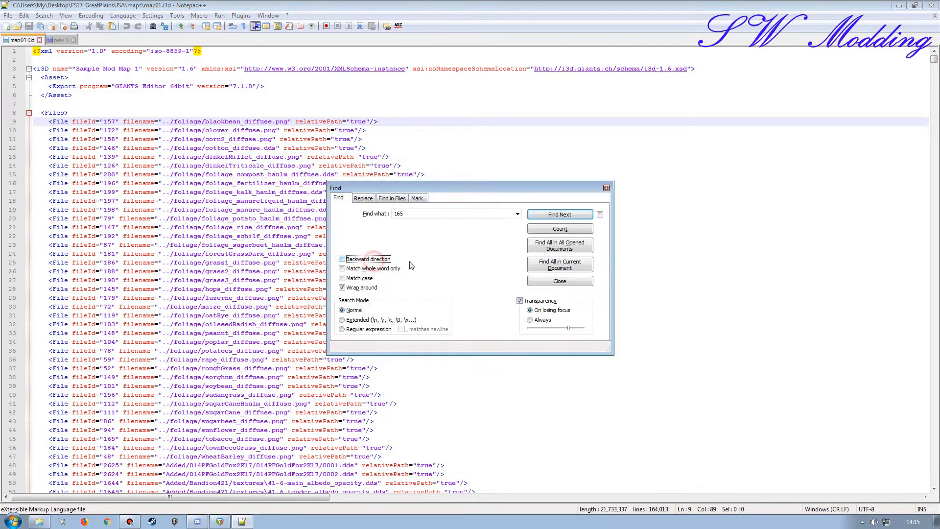
click(558, 215)
click(559, 280)
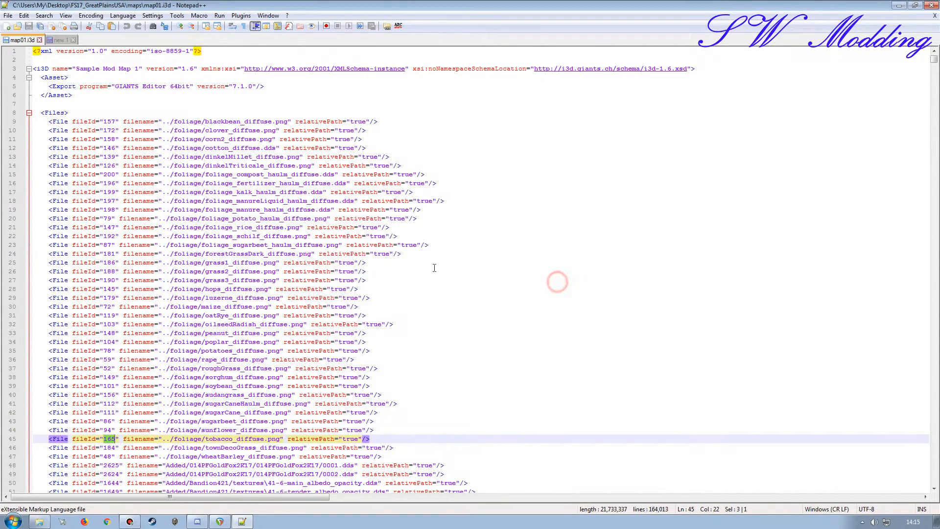
- Copy the tobacco_diffuse.png File entry from map01.i3d to line 5 of the new document
scroll(201, 191, down, 9)
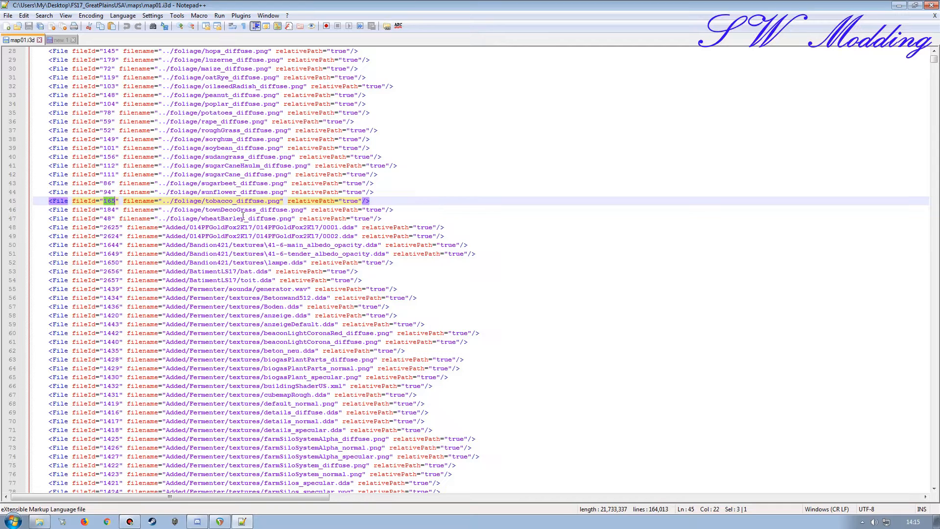
click(8, 205)
key(ctrl+c)
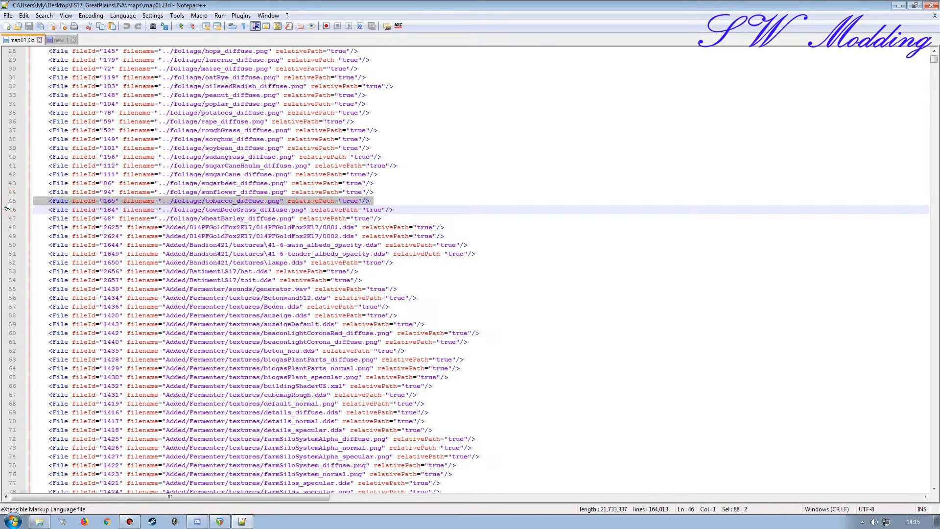
click(60, 39)
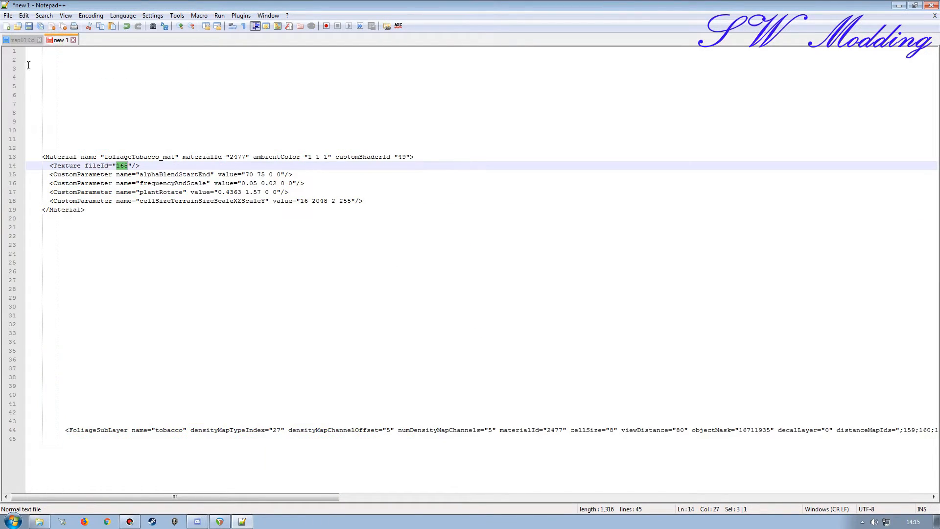
click(12, 86)
key(ctrl+v)
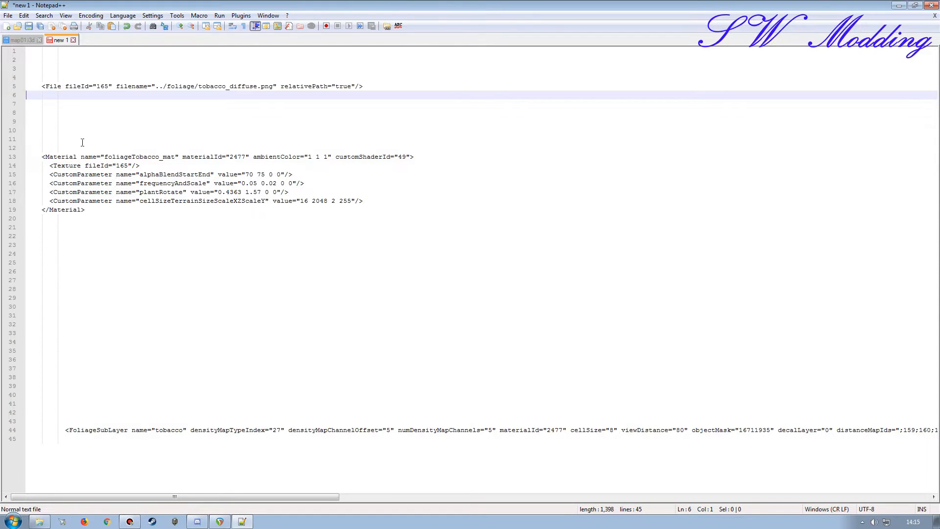
- Search map01.i3d for the tobacco sublayer's first distance map ID, 159
drag(219, 501, 414, 501)
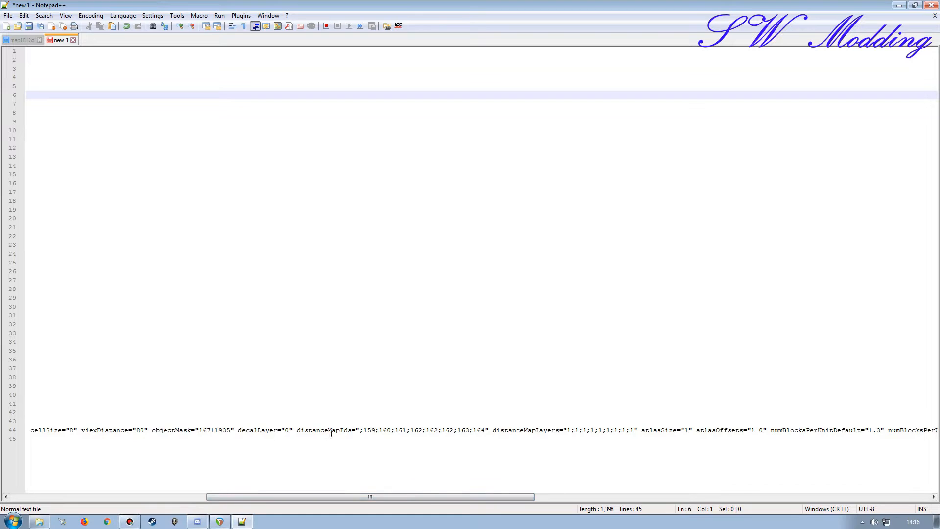
double_click(371, 430)
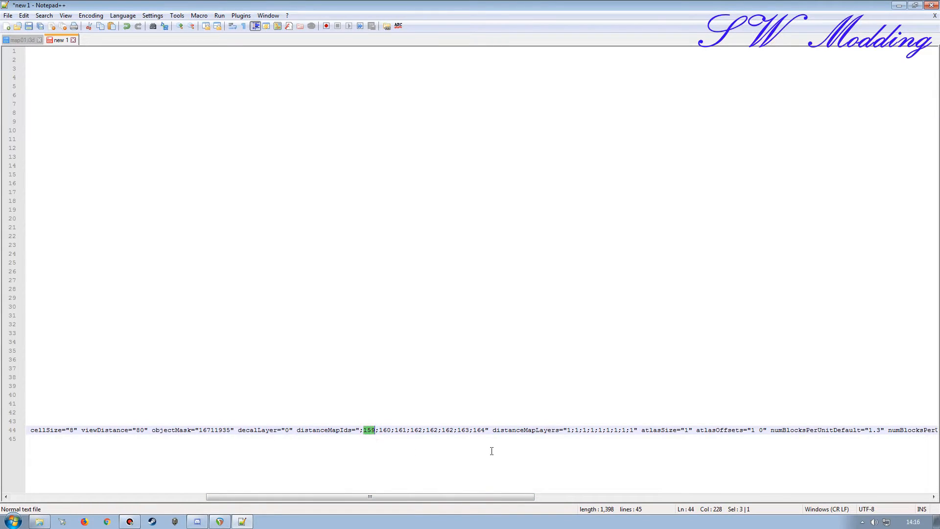
key(ctrl+f)
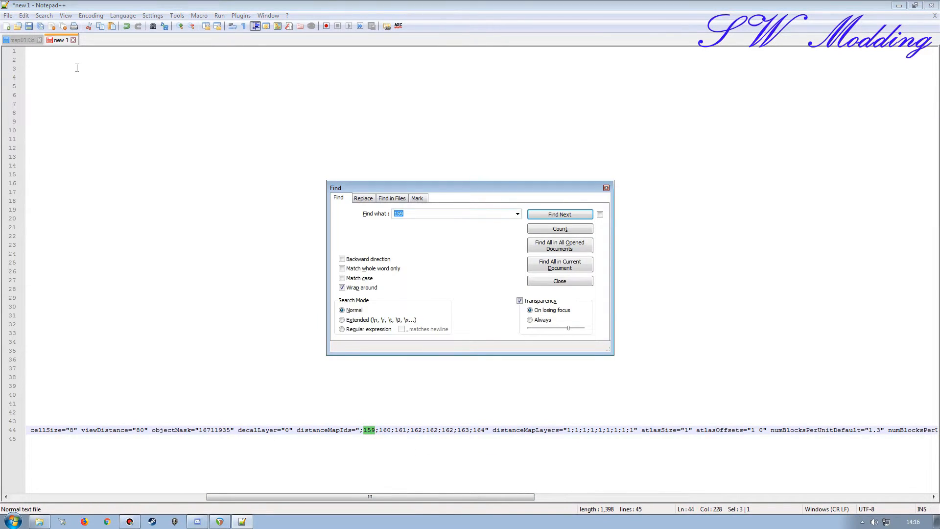
click(22, 40)
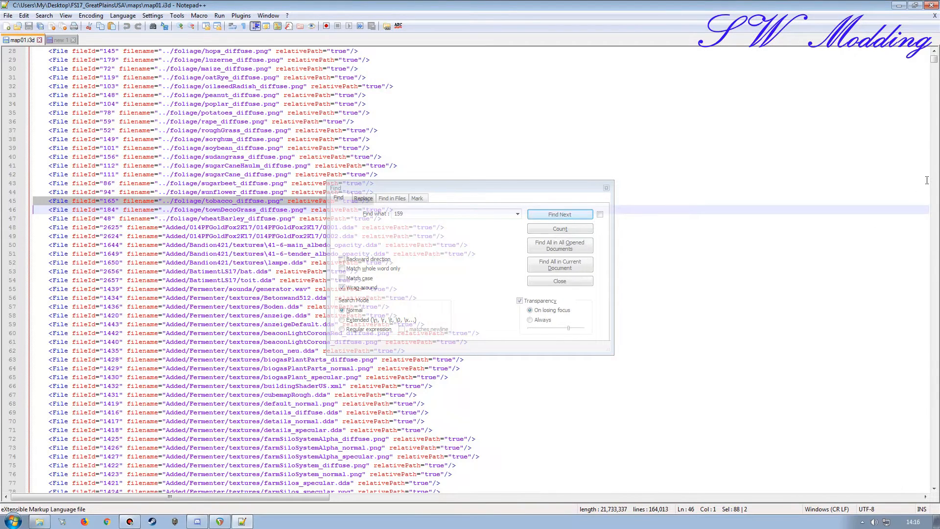
click(559, 214)
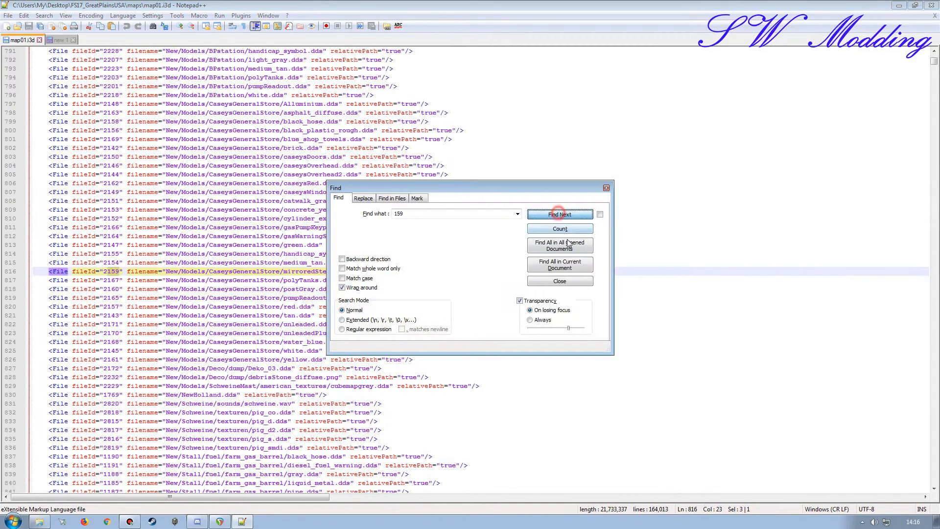
click(563, 279)
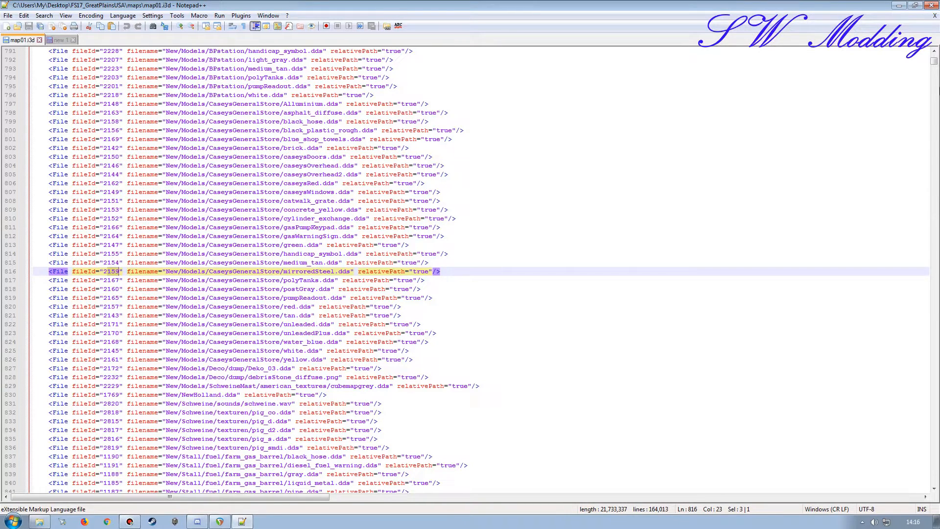
- Search for 159 again from the start of map01.i3d, matching whole words only
drag(935, 63, 935, 59)
click(442, 127)
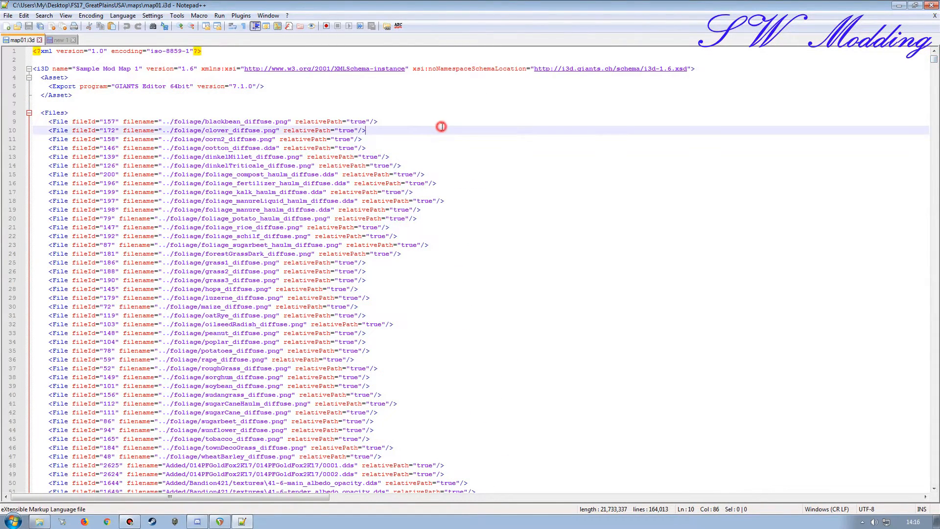
key(ctrl+f)
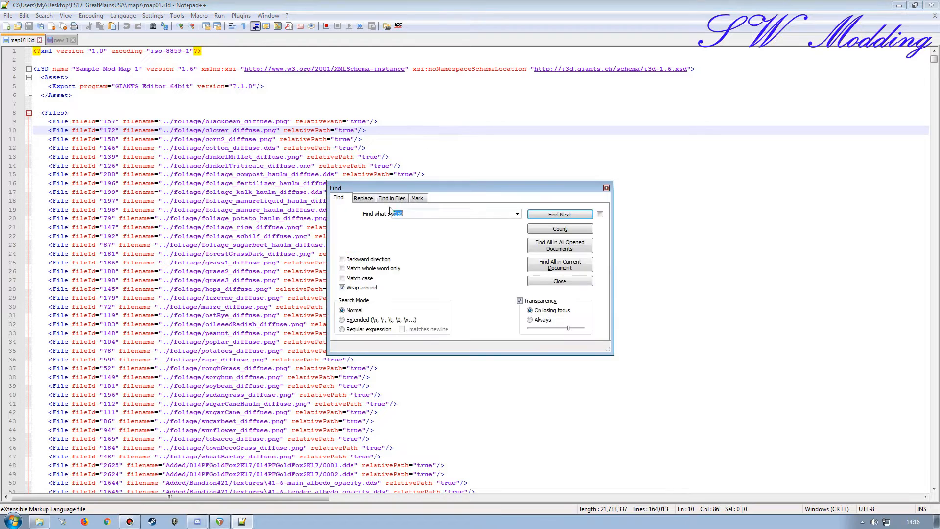
click(362, 268)
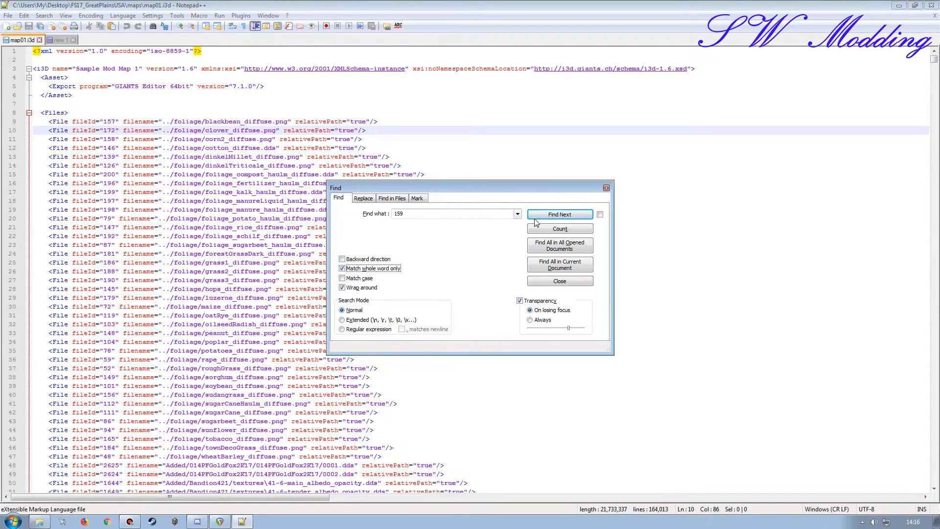
click(557, 214)
click(543, 283)
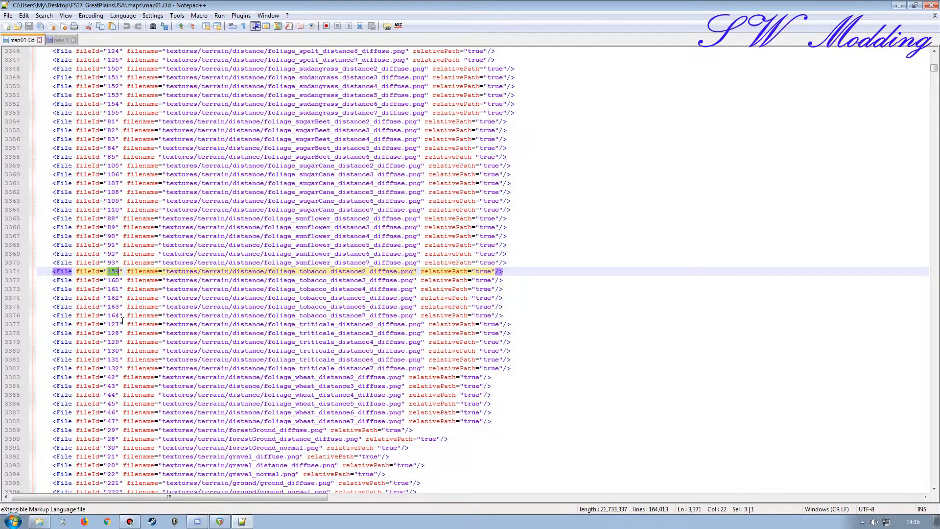
- Copy the six foliage_tobacco_distance File entries, IDs 159 to 164, from map01.i3d to line 6 of the new document
shift+click(13, 317)
key(ctrl+c)
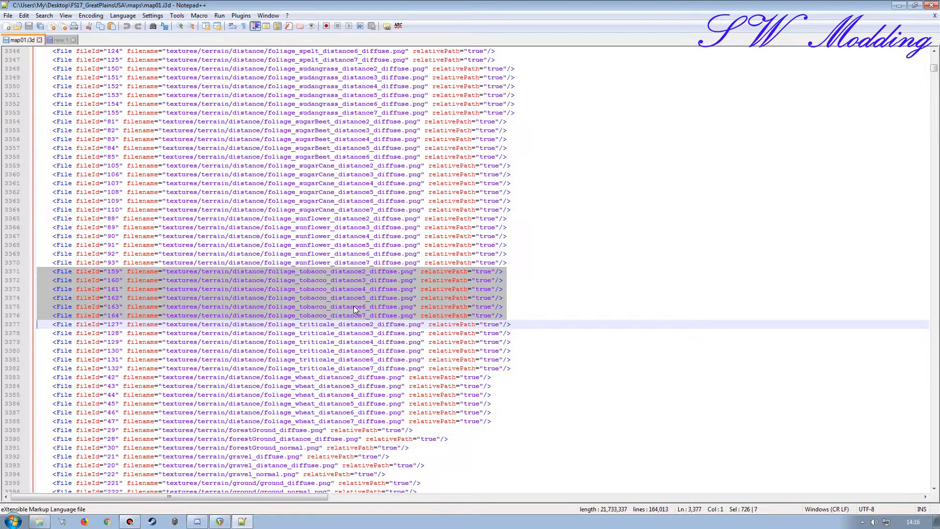
click(58, 40)
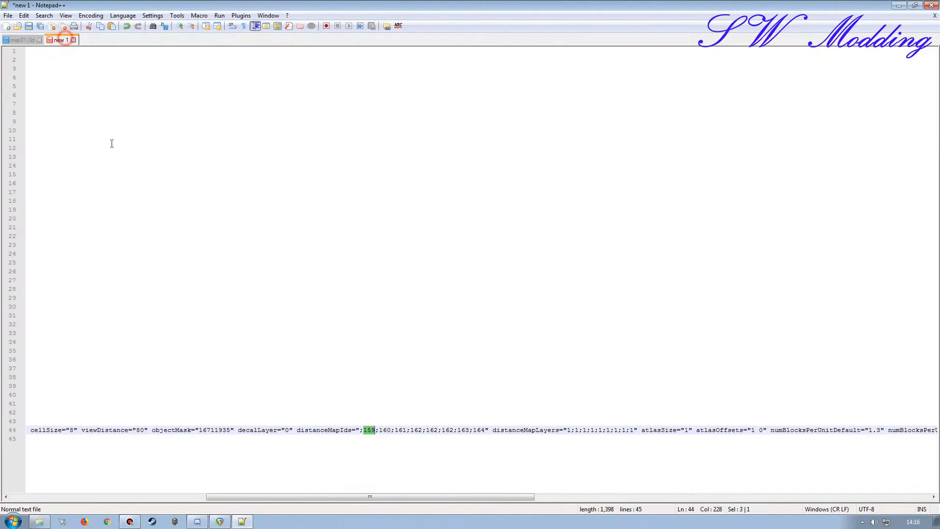
drag(378, 497, 182, 496)
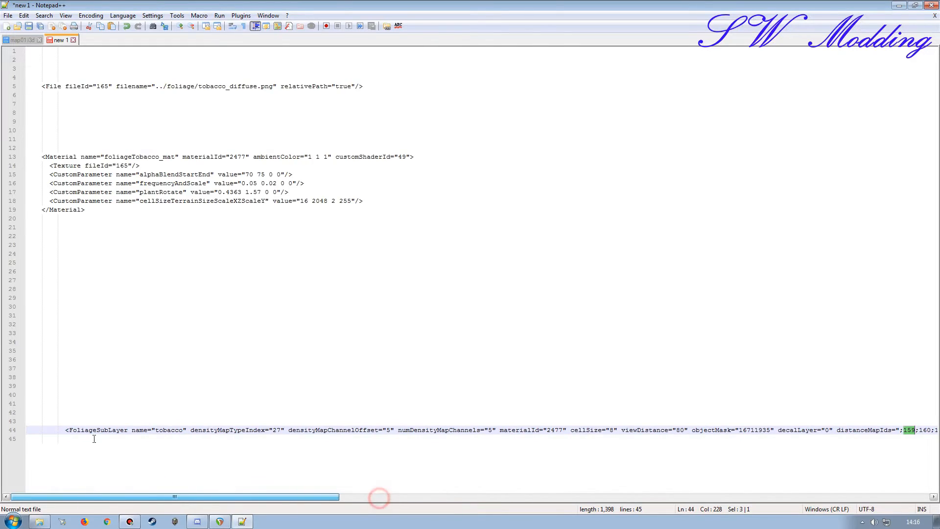
click(11, 98)
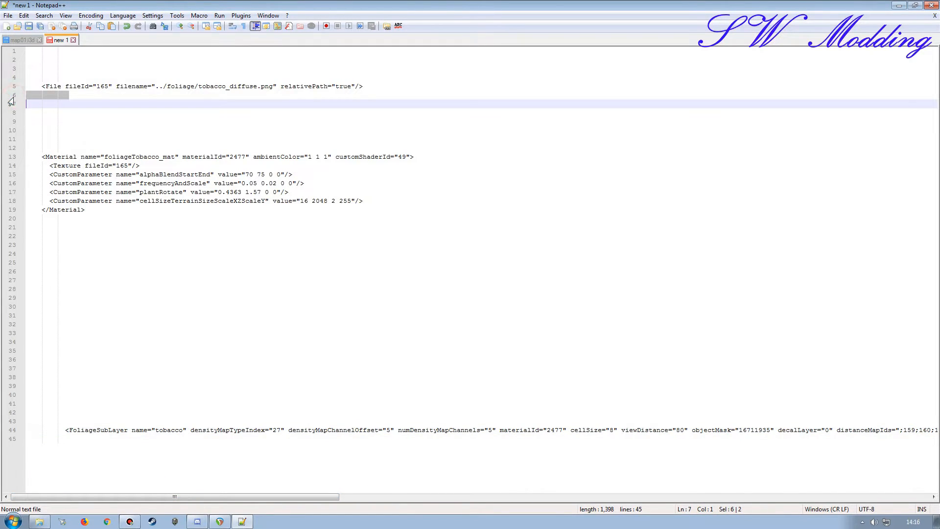
key(ctrl+v)
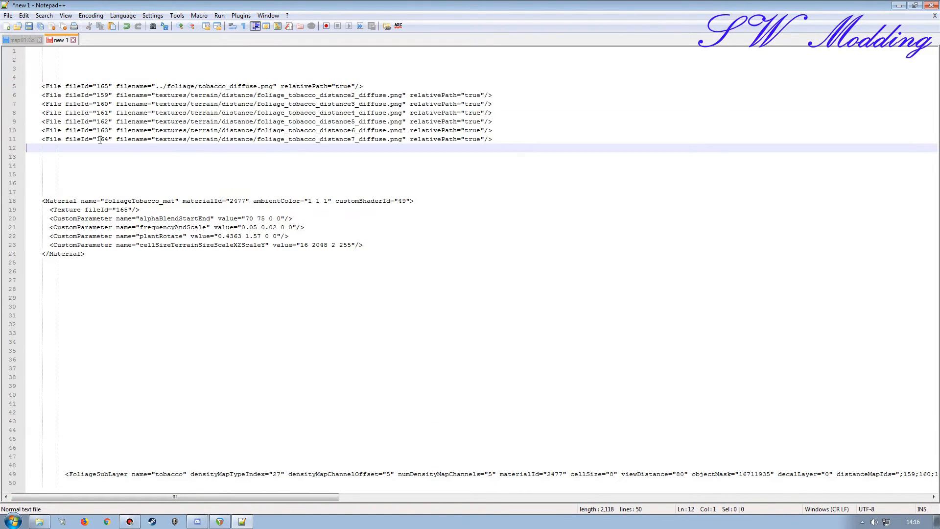
- Set the new document's language to XML and delete the surplus blank lines between the File, Material and FoliageSubLayer sections
click(123, 15)
click(162, 241)
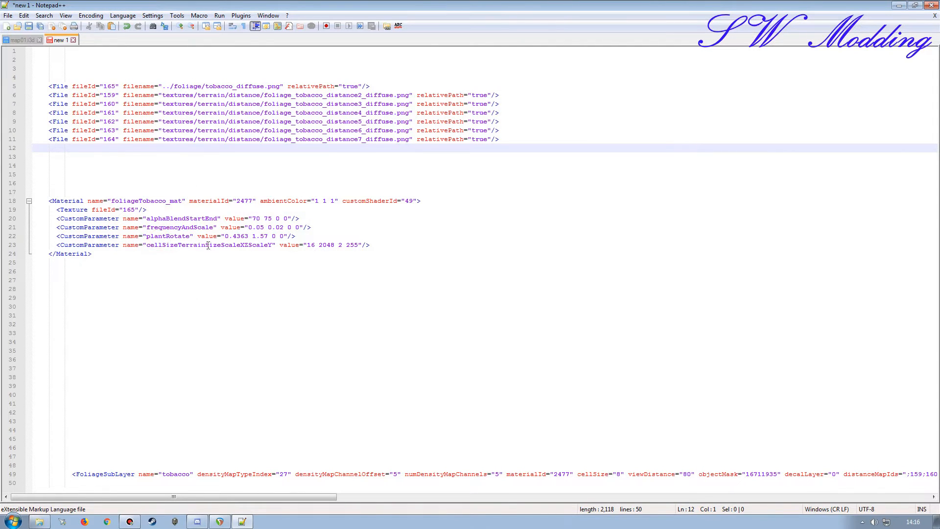
click(104, 252)
key(Delete)
click(4, 282)
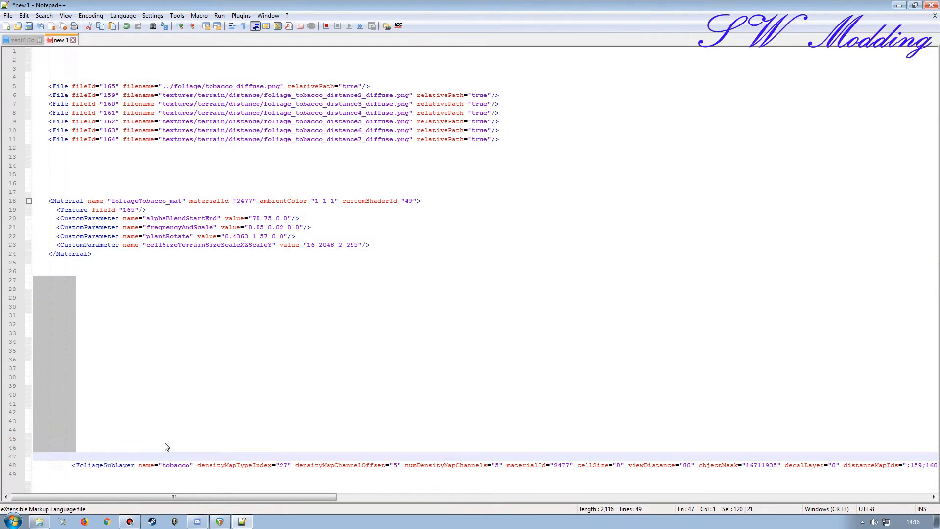
key(Delete)
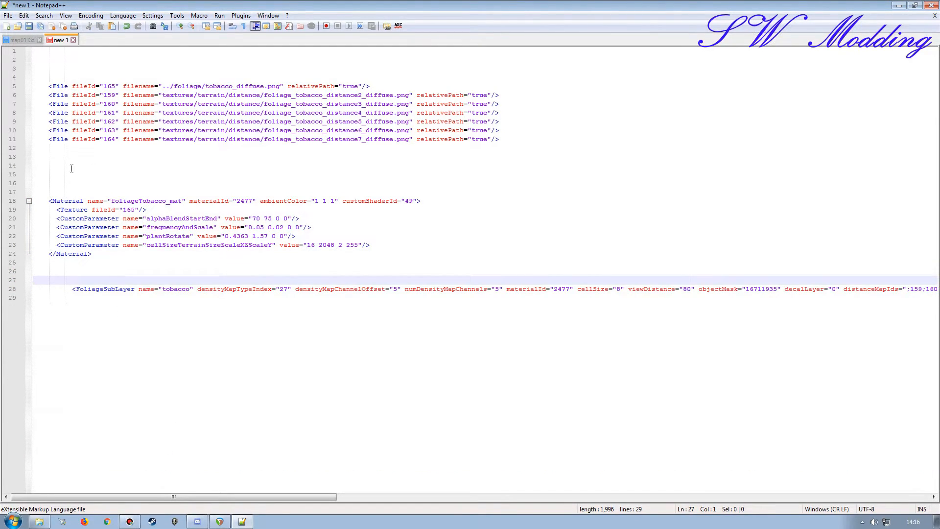
click(10, 156)
shift+click(10, 184)
key(Delete)
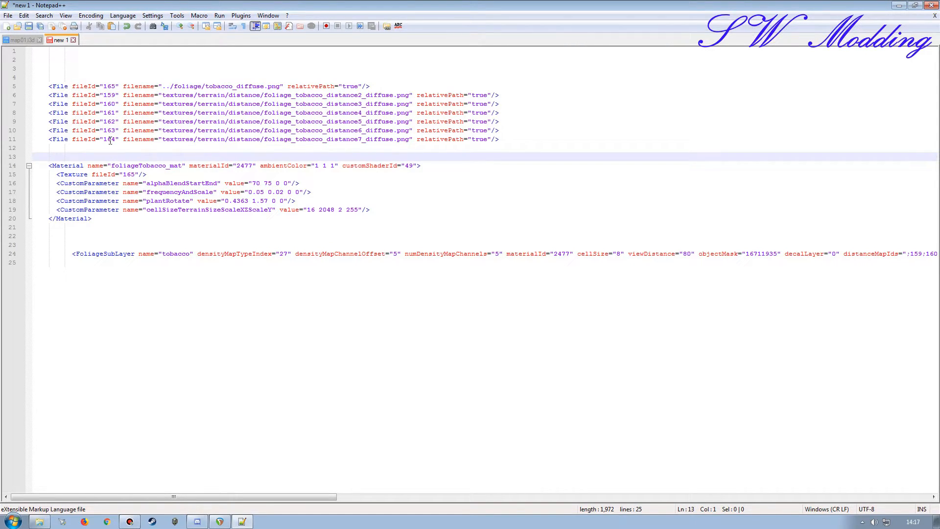
- Change the fileId values of the seven tobacco File entries to 16500, 15900, 16000, 16100, 16200, 16300 and 16400 in order
click(115, 87)
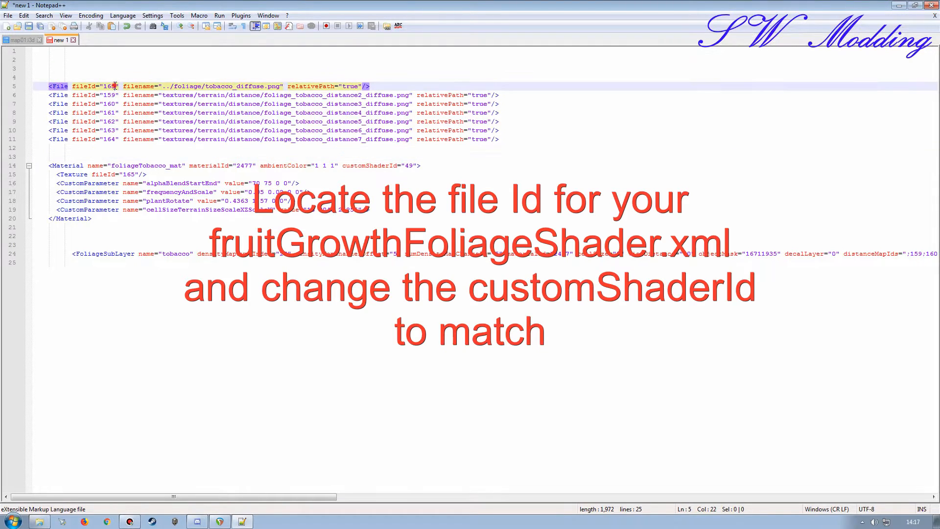
text(00)
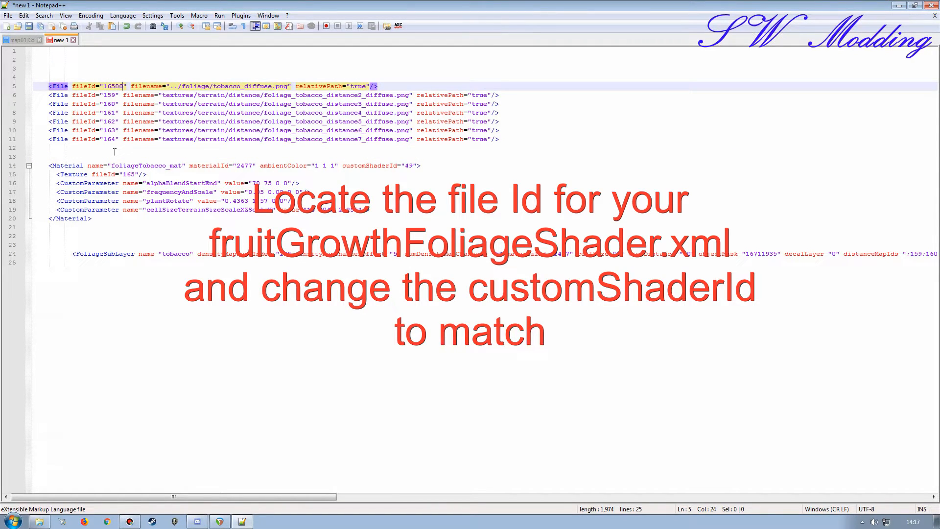
click(118, 96)
text(00)
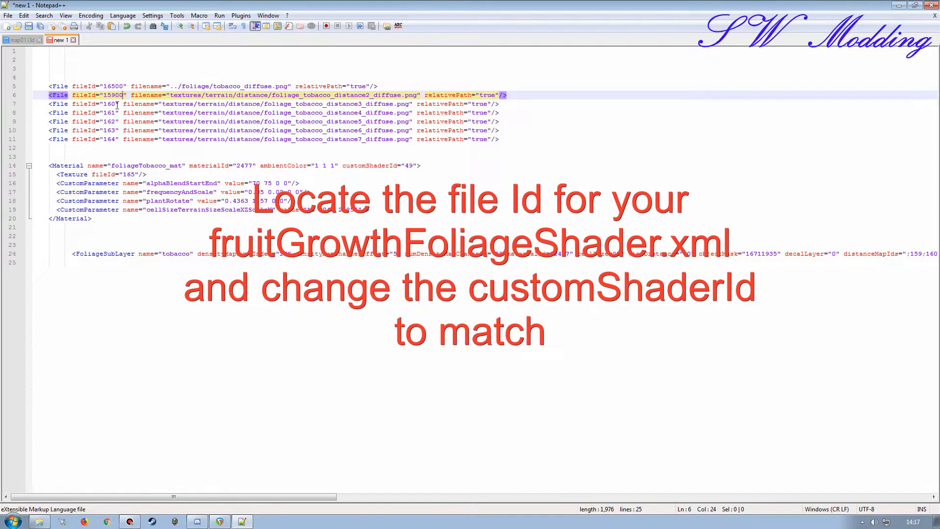
click(118, 104)
text(00)
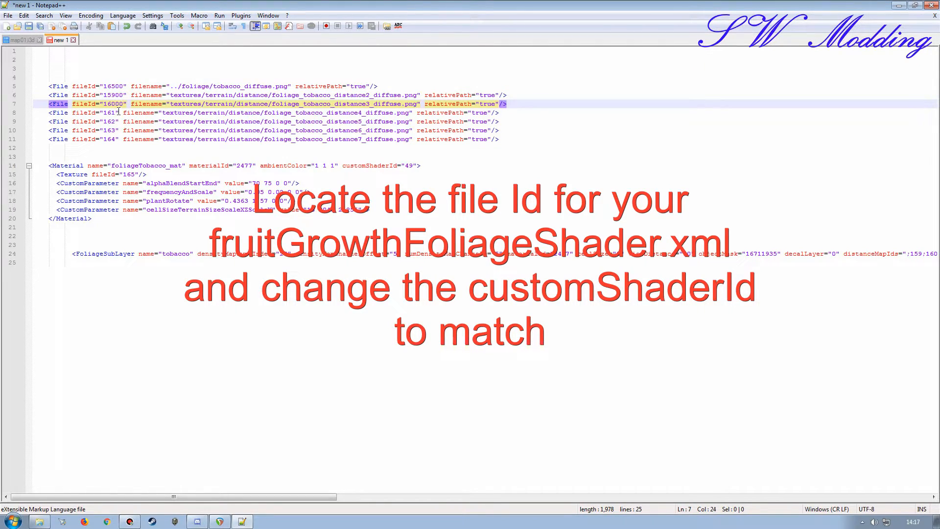
click(118, 113)
text(00)
click(118, 121)
text(00)
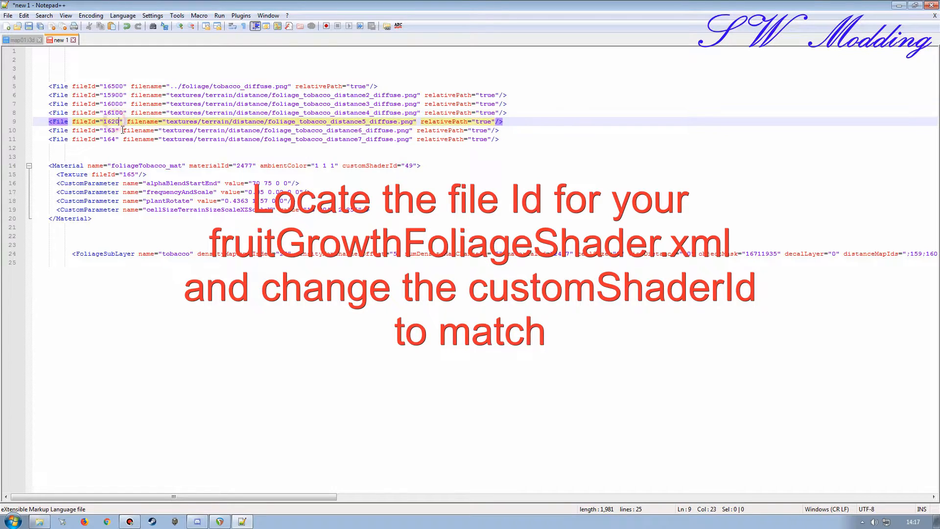
click(117, 130)
text(00)
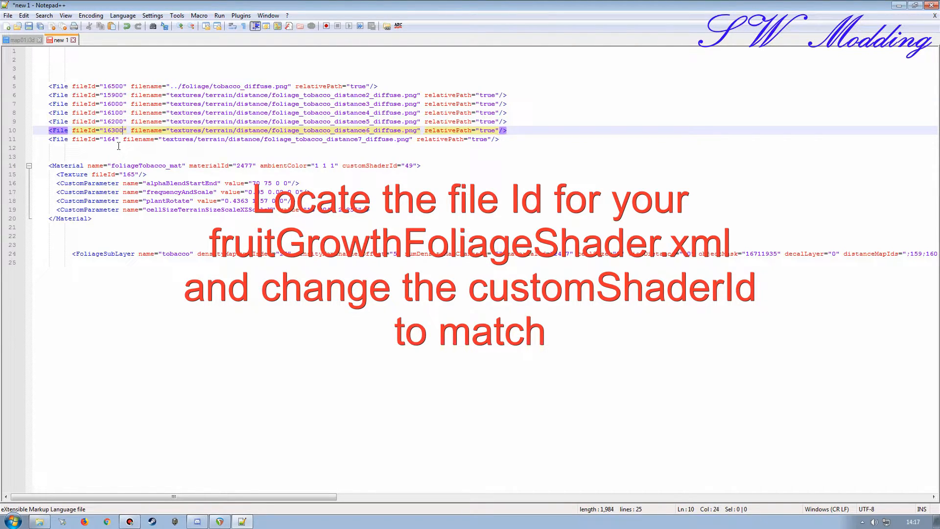
click(118, 139)
text(00)
- Set the foliageTobacco_mat block's materialId to 247700 and its Texture fileId to 16500
click(253, 166)
text(00)
click(135, 174)
text(00)
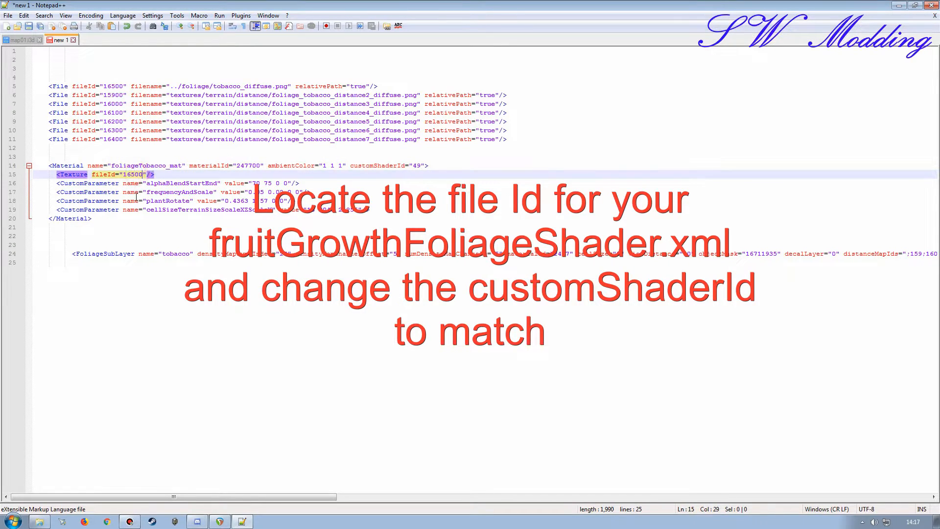
- Set the tobacco FoliageSubLayer's materialId to 247700 and its first two distanceMapIds to 15900 and 16000
click(568, 254)
text(00)
drag(337, 496, 509, 497)
click(456, 253)
text(00)
click(480, 254)
text(000)
key(BackSpace)
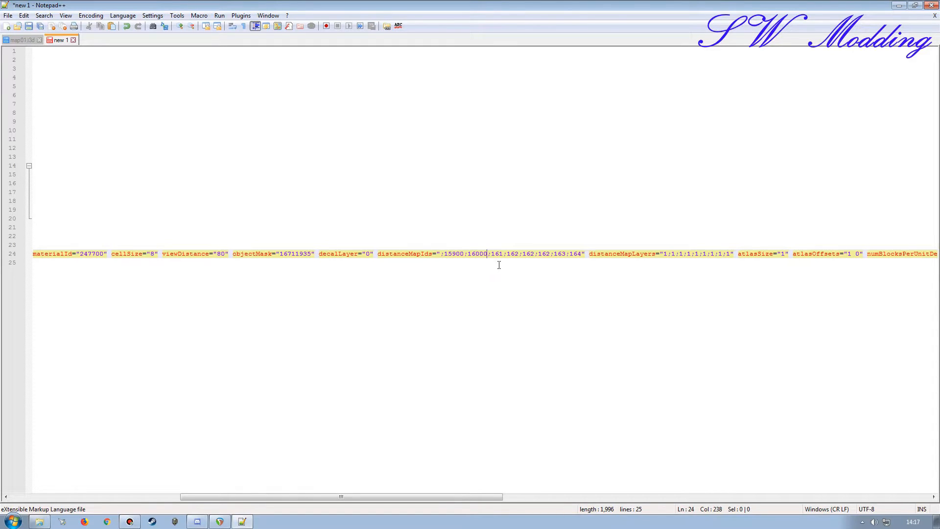
- Change the sublayer's remaining distanceMapIds to 16100, 16200, 16200, 16200, 16300 and 16400
click(502, 253)
text(00)
click(526, 253)
text(00)
click(550, 254)
text(00)
click(575, 253)
text(00)
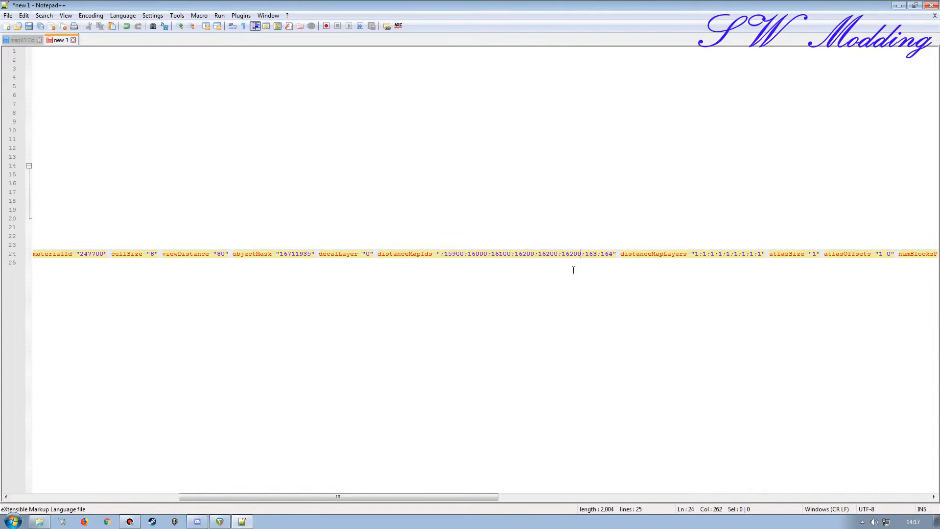
click(595, 254)
text(000)
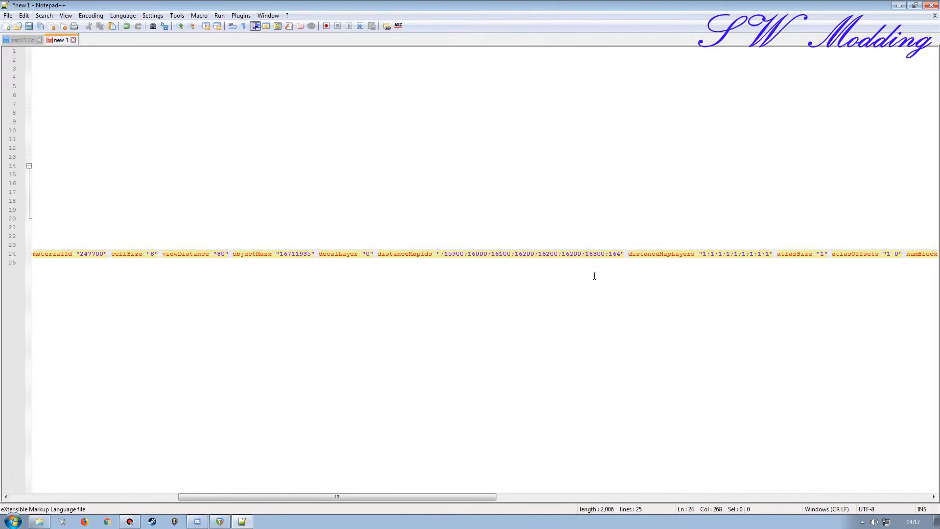
key(BackSpace)
click(620, 254)
text(00)
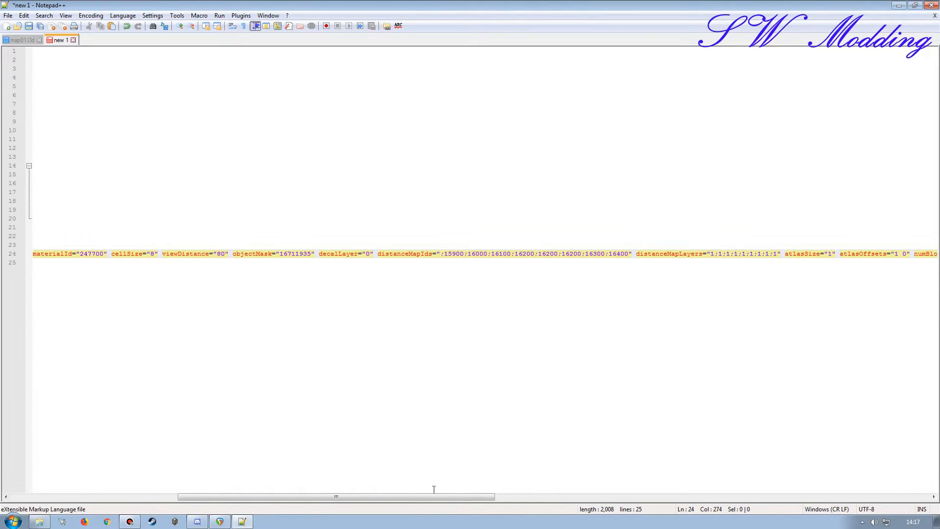
drag(436, 498, 871, 498)
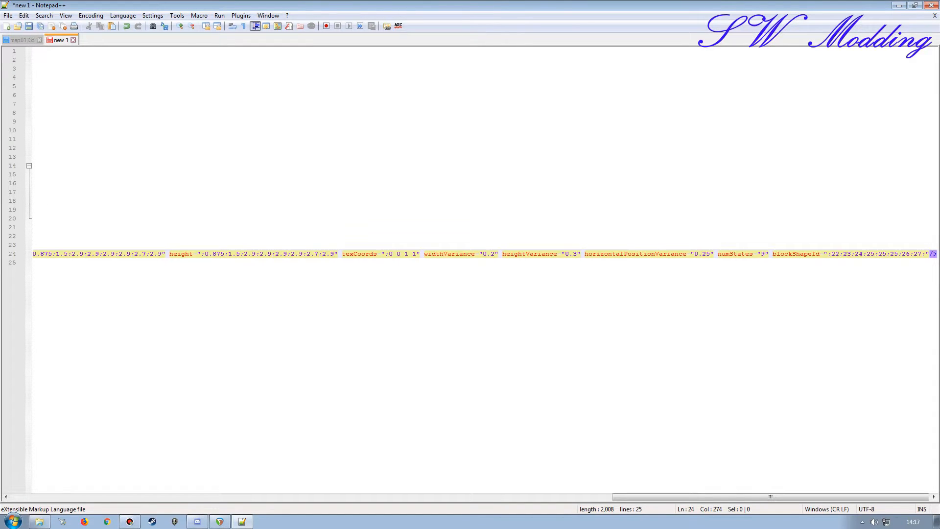
- Search the Great Plains map01.i3d for "Materials" with whole-word matching turned off
click(25, 40)
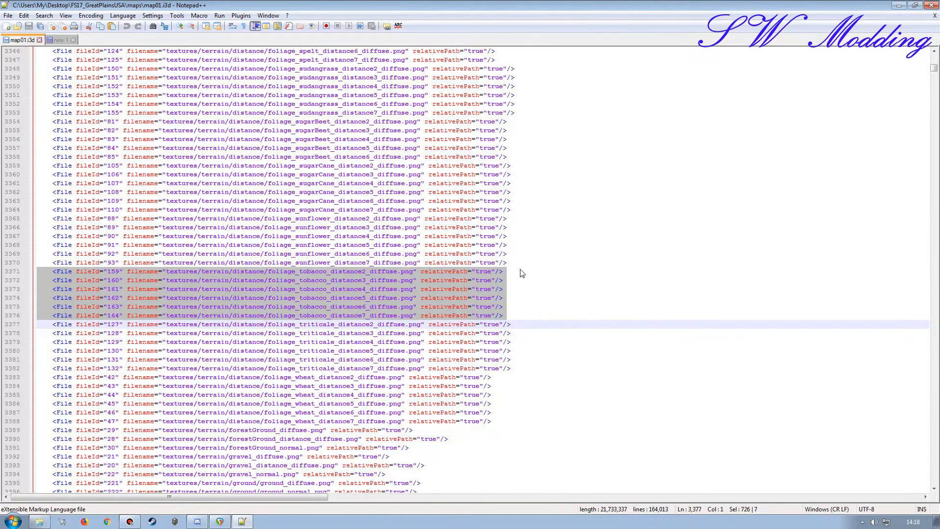
click(544, 318)
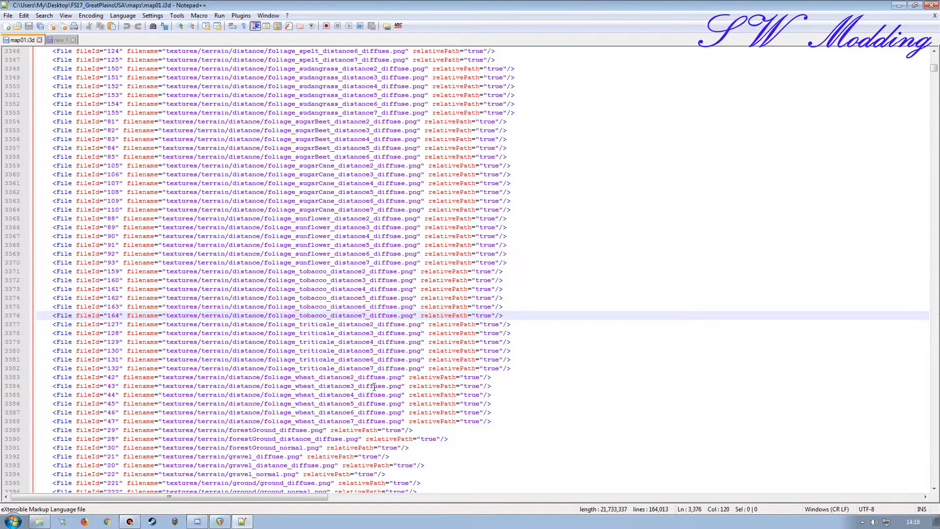
key(ctrl+f)
click(390, 268)
click(518, 214)
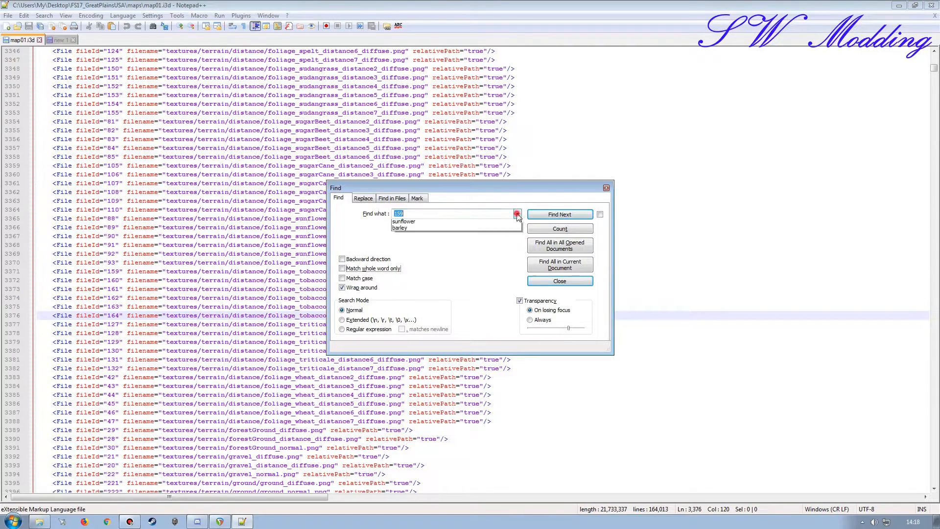
click(475, 240)
click(551, 214)
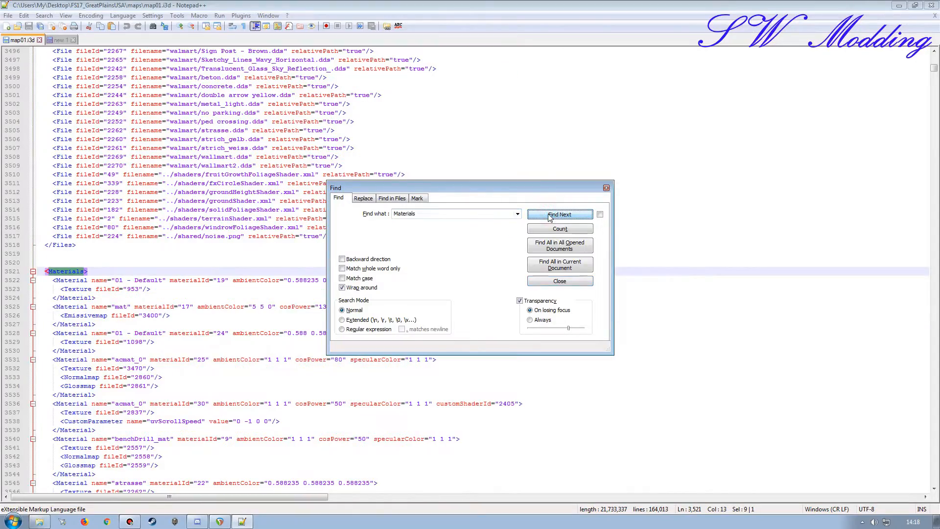
click(551, 215)
click(552, 282)
- Examine the FoliageSubLayer entries in the terrain's crop FoliageMultiLayer, including the tobacco line's attributes through to its blockShapeId
scroll(231, 341, down, 20)
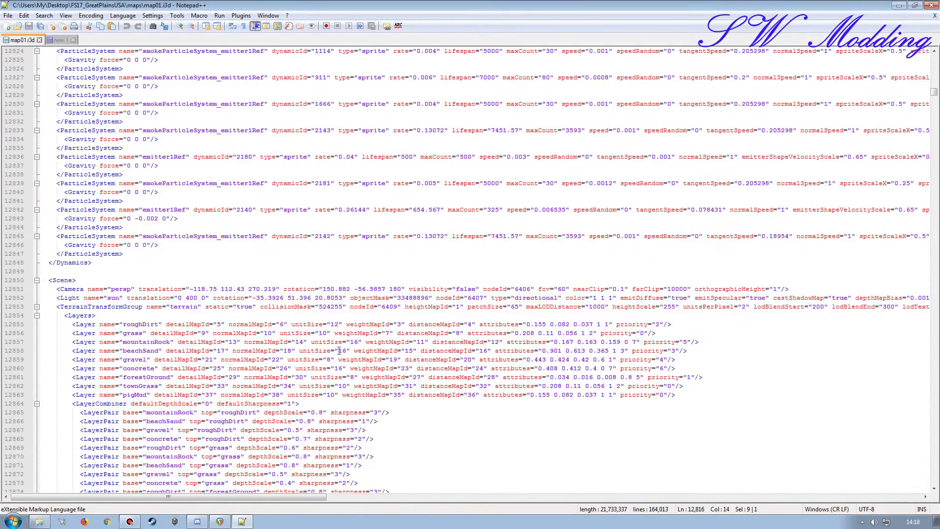
click(178, 386)
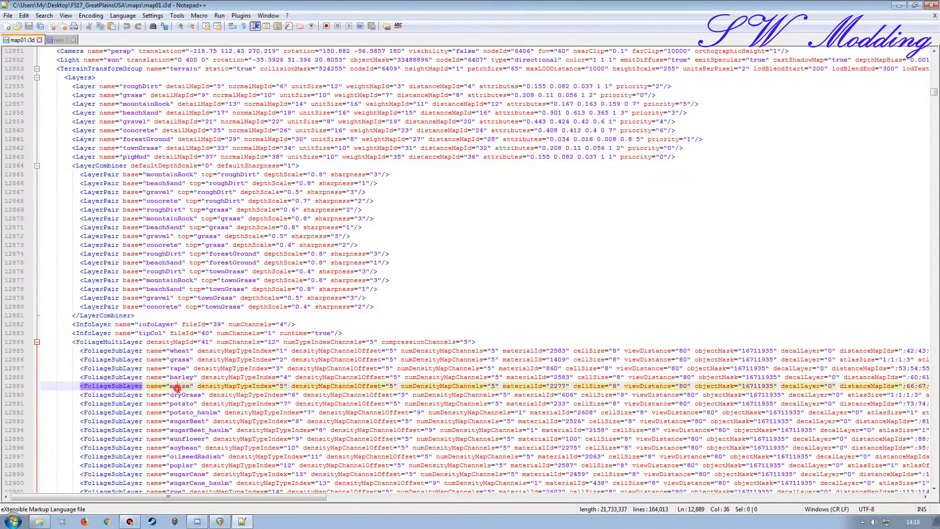
drag(201, 496, 276, 500)
scroll(186, 415, down, 8)
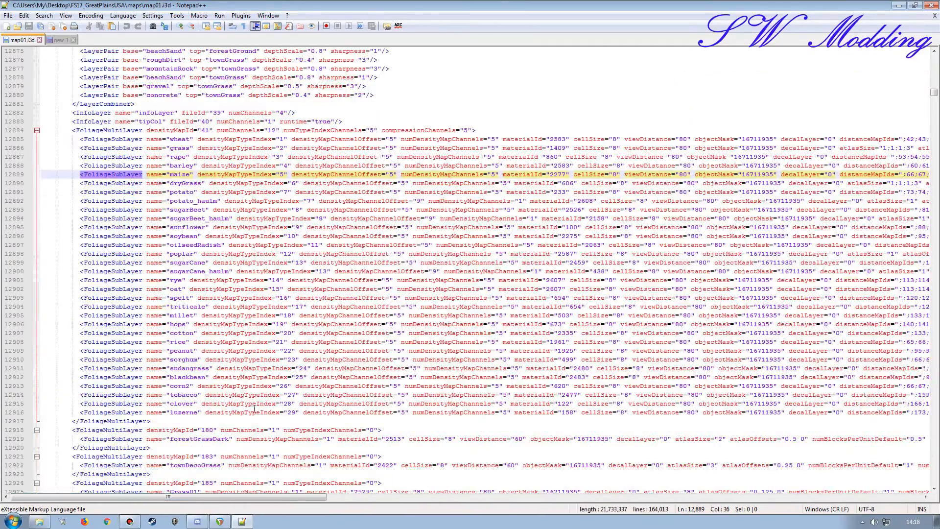
click(175, 395)
drag(196, 497, 802, 412)
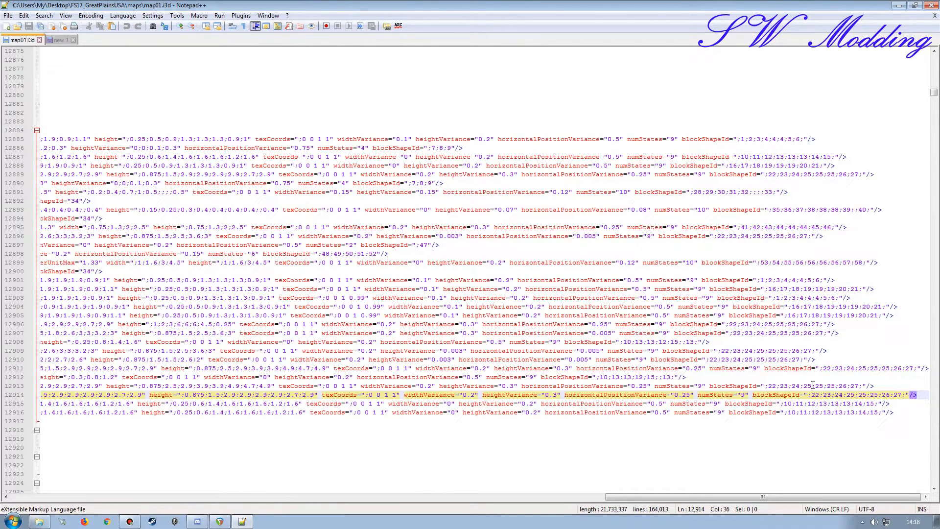
drag(737, 496, 121, 495)
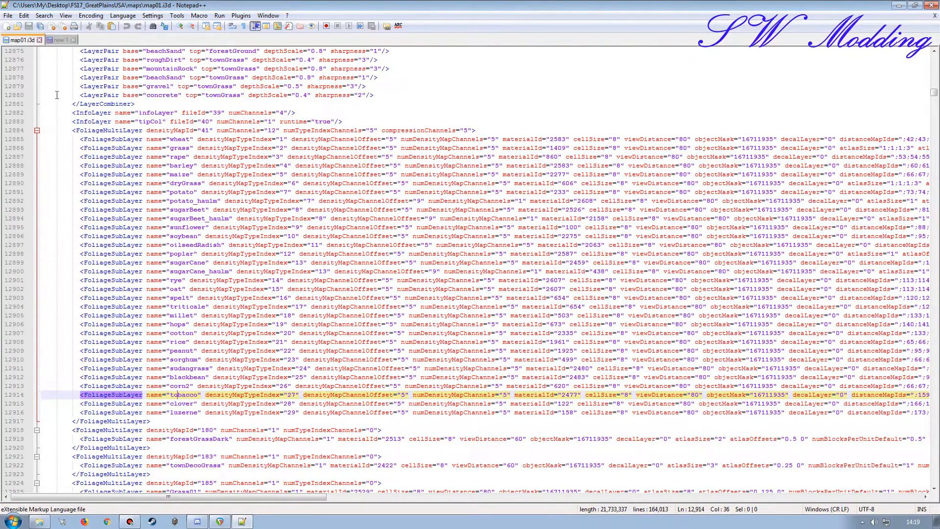
- Close map01.i3d, review the start of the collected tobacco entries, and switch to Windows Explorer
click(39, 40)
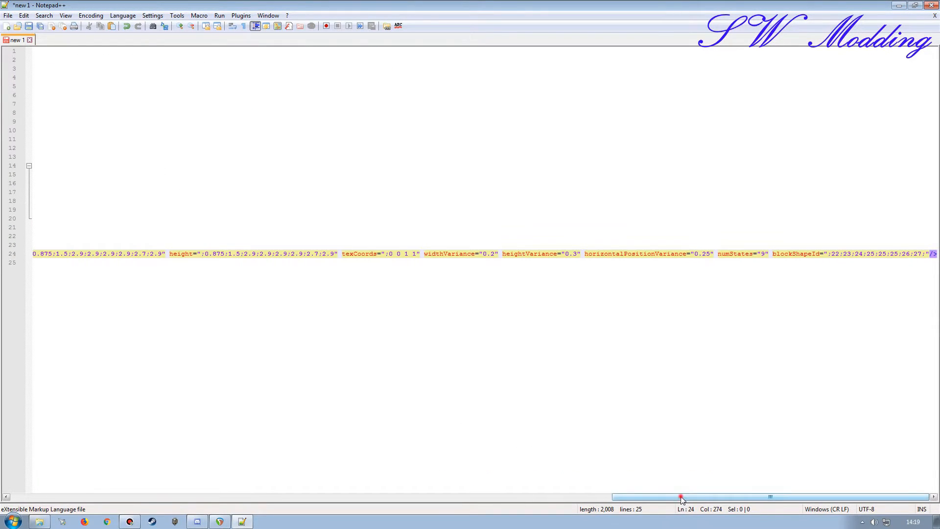
drag(665, 497, 53, 482)
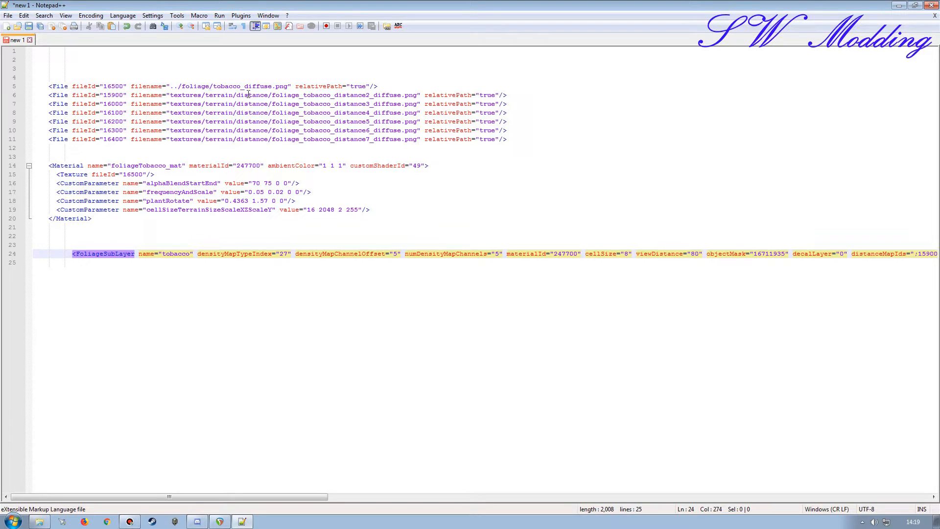
click(901, 5)
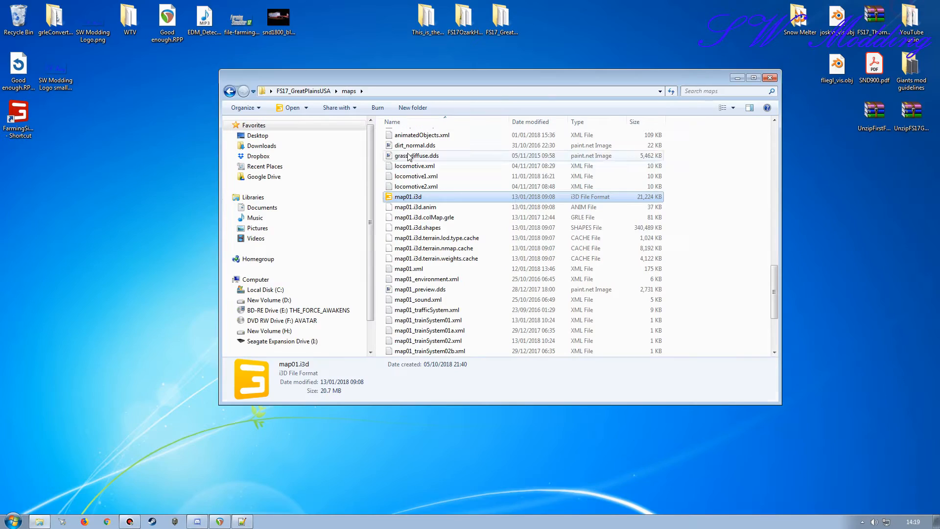
- Copy tobacco_diffuse.dds from the FS17_GreatPlainsUSA foliage folder into the foliage folder of This_is_the_sample_mod_map_1
click(304, 91)
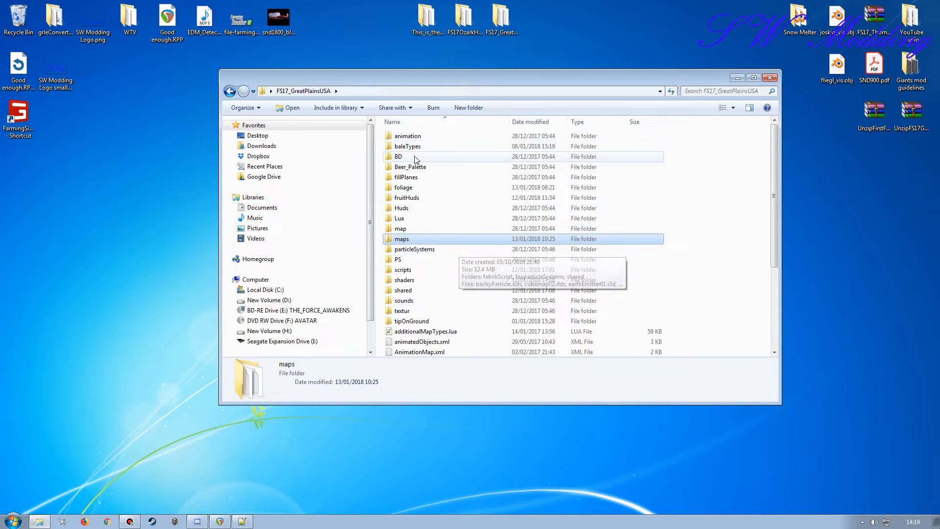
click(406, 177)
double_click(404, 187)
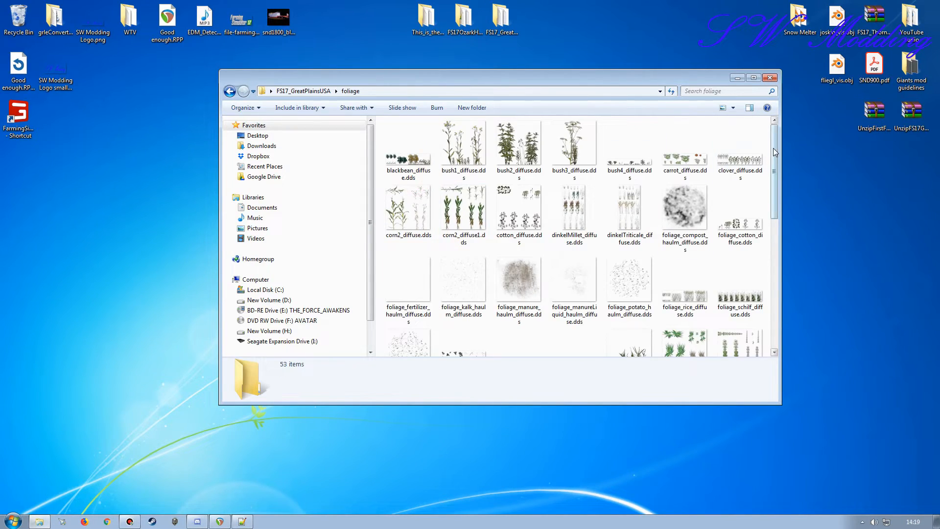
scroll(637, 235, down, 5)
click(455, 318)
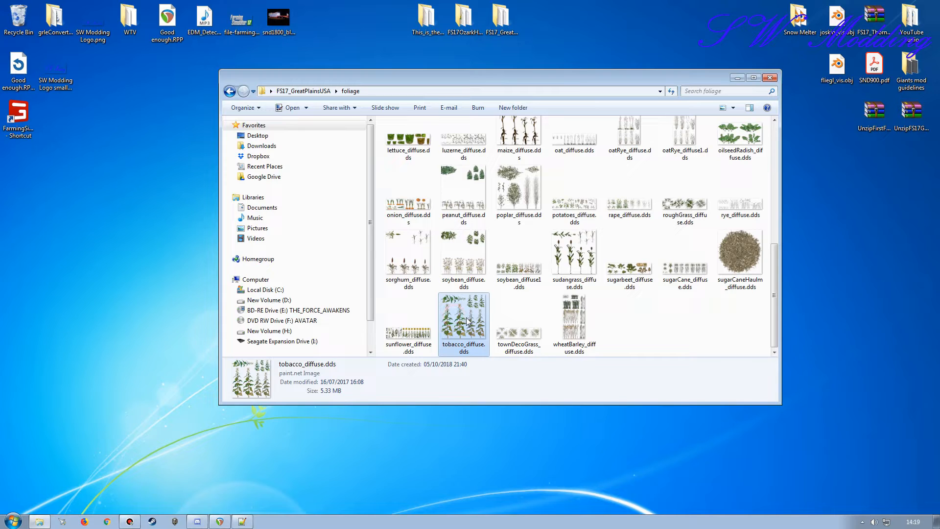
double_click(428, 25)
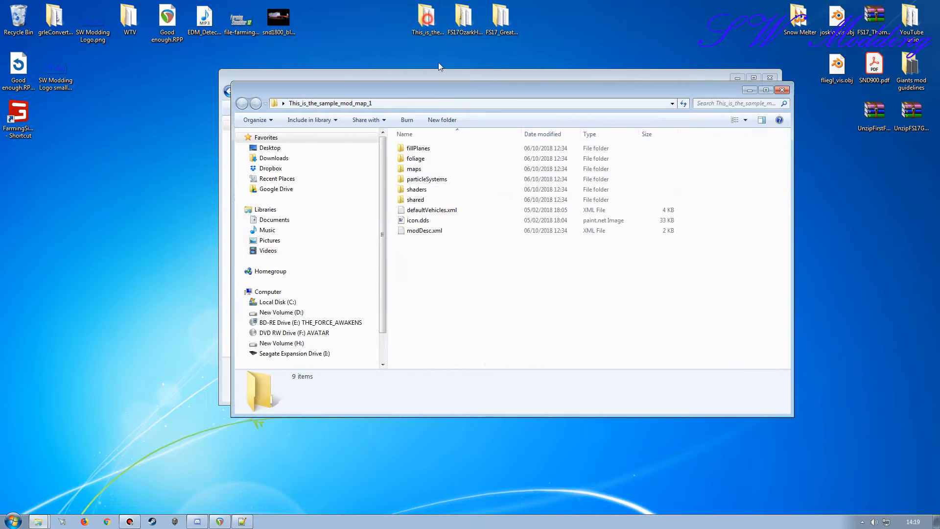
click(419, 158)
double_click(420, 158)
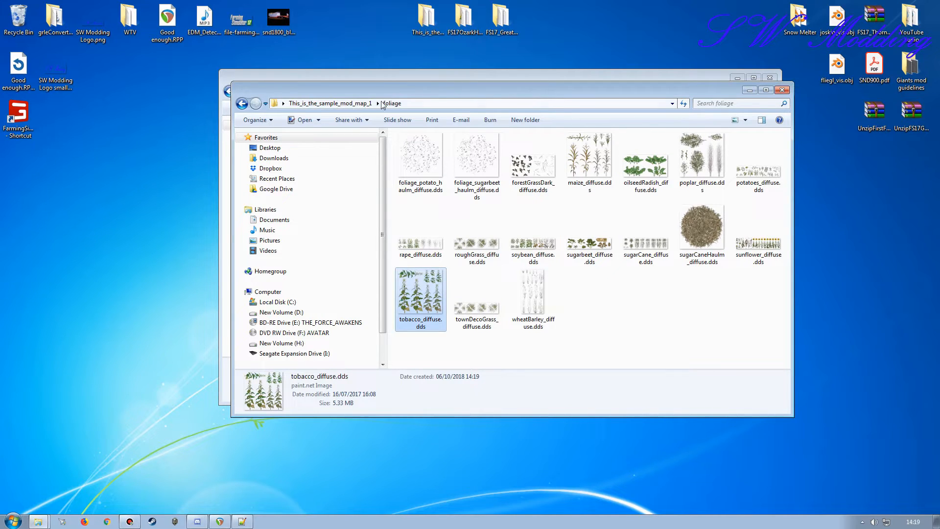
- Arrange the two foliage folder windows side by side and check the texture paths in the collected tobacco File entries
drag(433, 90, 517, 90)
drag(283, 80, 110, 94)
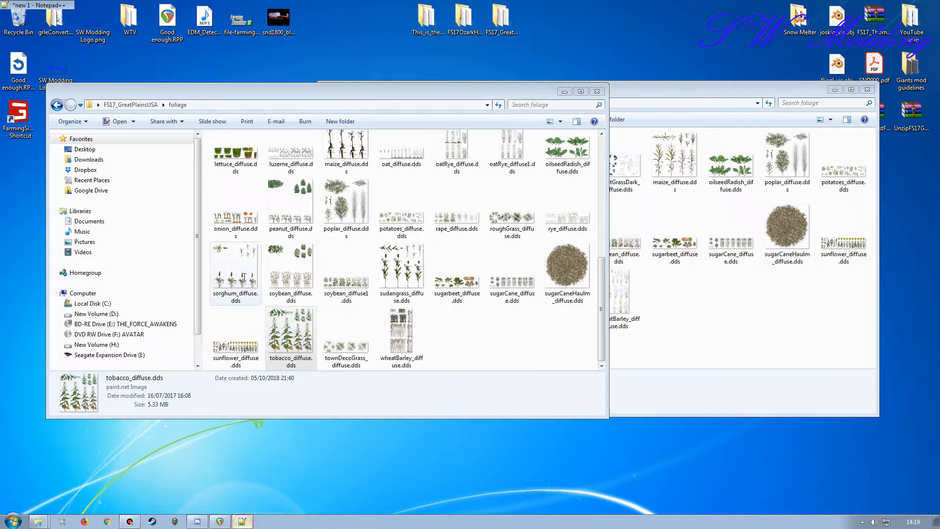
click(242, 522)
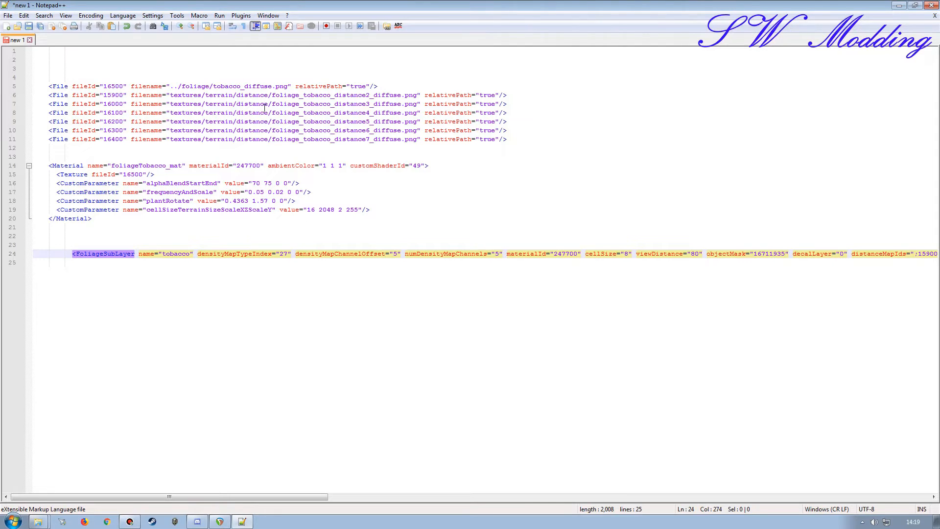
click(899, 5)
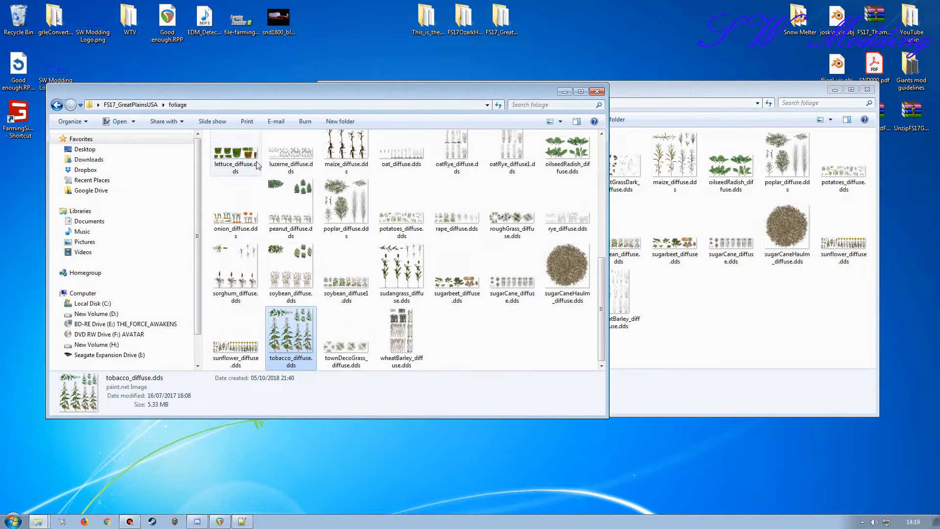
- Search FS17_GreatPlainsUSA's maps/textures/terrain/distance folder for "toba" and copy all the tobacco distance textures found
click(131, 105)
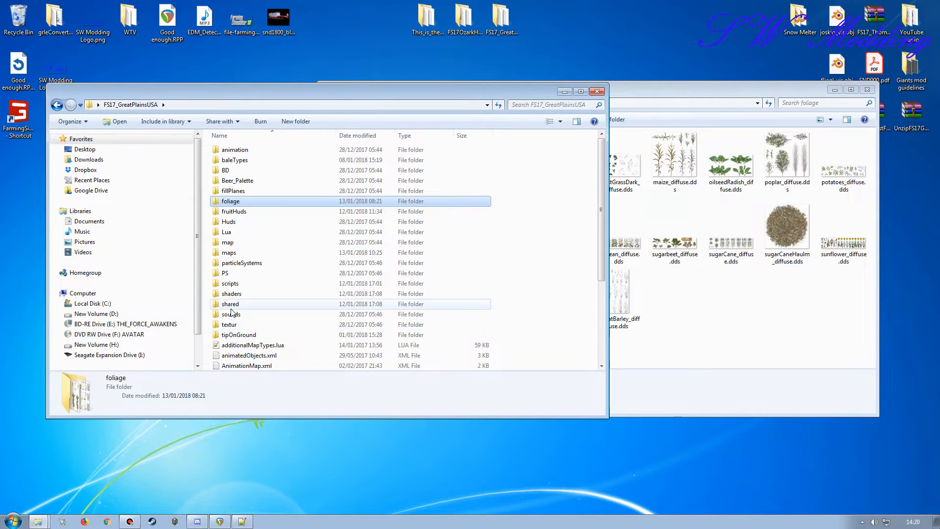
double_click(230, 252)
scroll(250, 274, down, 9)
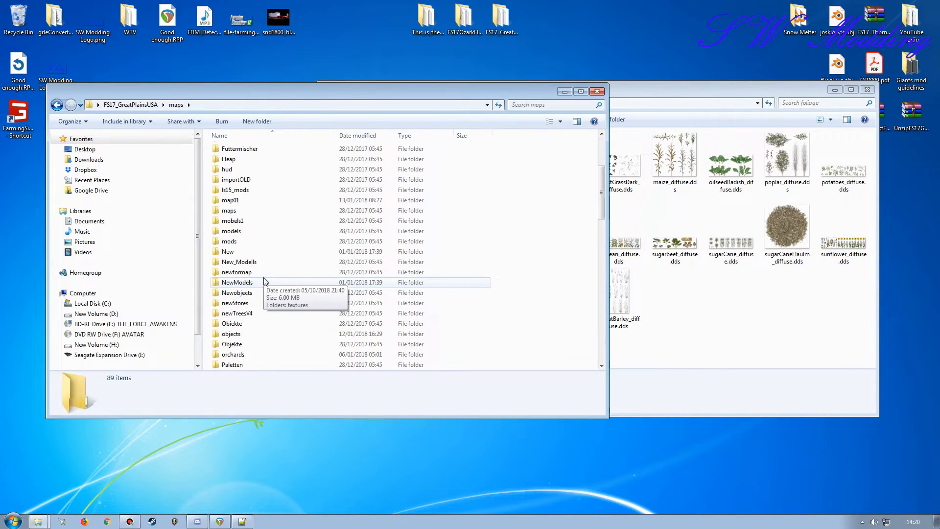
scroll(264, 281, down, 2)
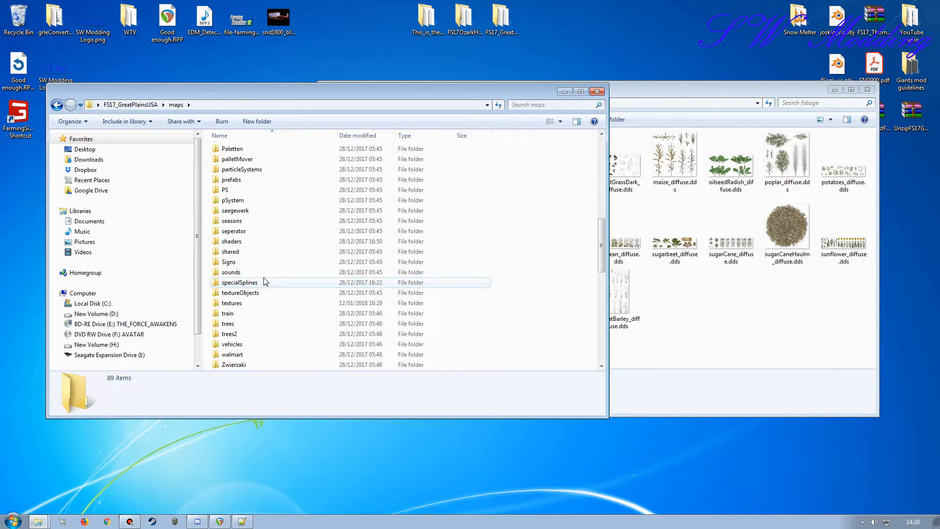
click(232, 304)
double_click(232, 303)
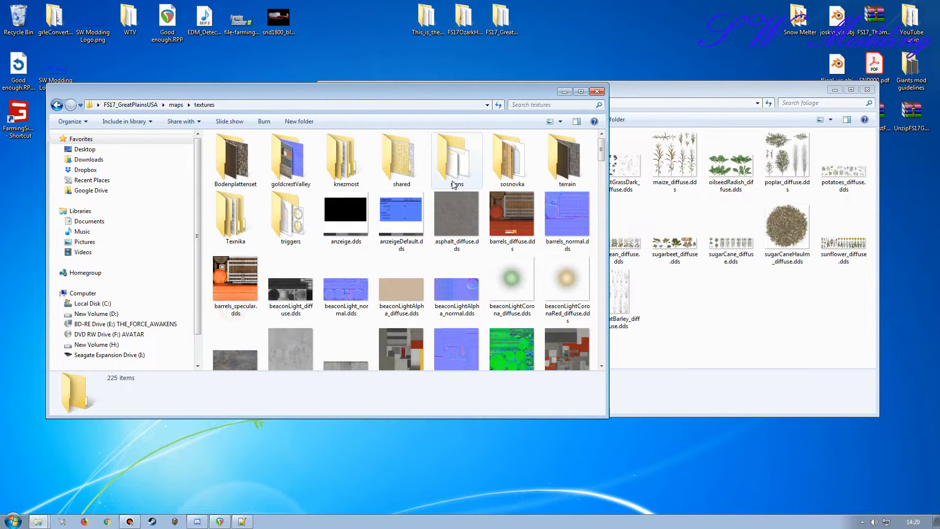
double_click(585, 155)
double_click(291, 156)
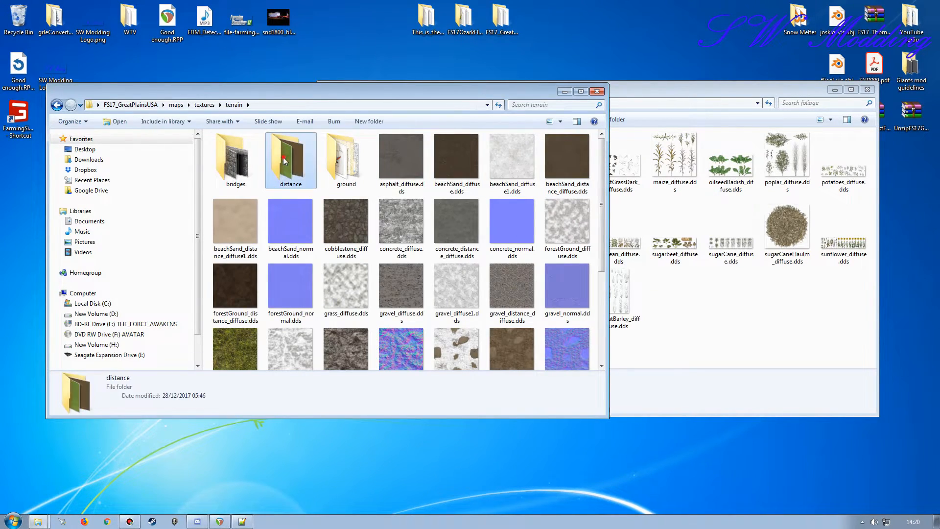
click(539, 104)
click(504, 116)
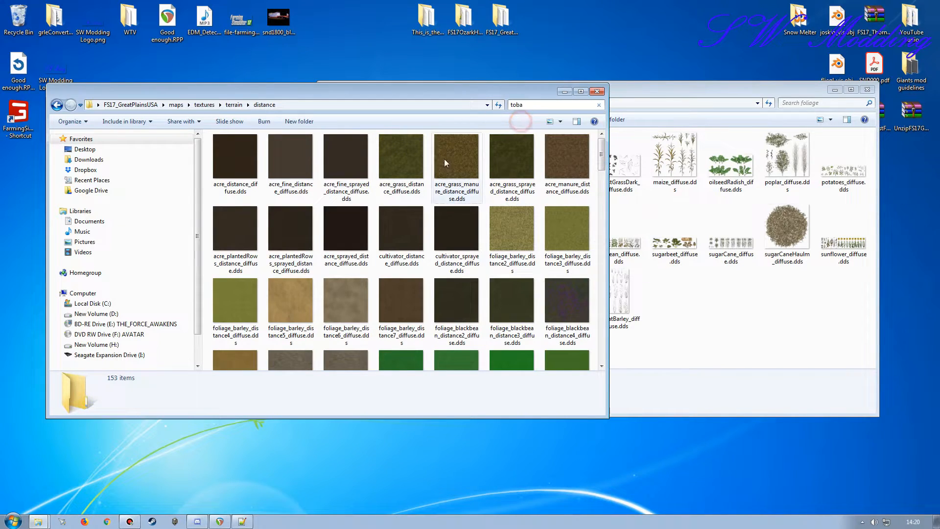
click(244, 175)
key(ctrl+a)
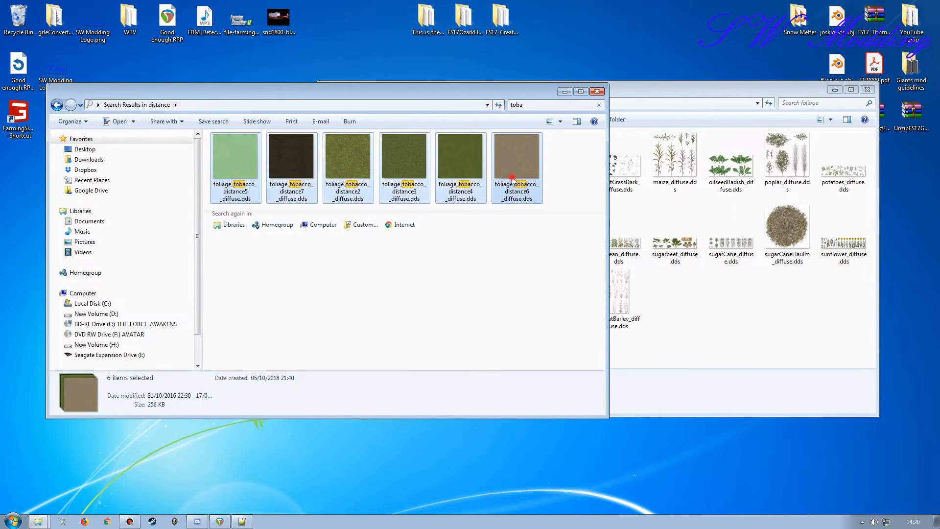
- Paste the tobacco distance textures into maps/textures/terrain/distance of This_is_the_sample_mod_map_1
click(638, 86)
key(BackSpace)
double_click(509, 170)
click(501, 170)
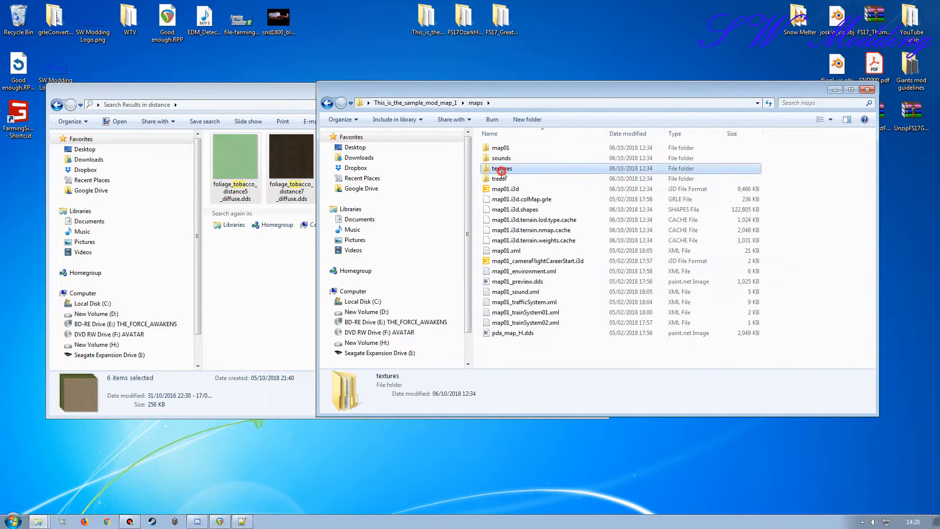
double_click(502, 169)
double_click(501, 169)
double_click(504, 160)
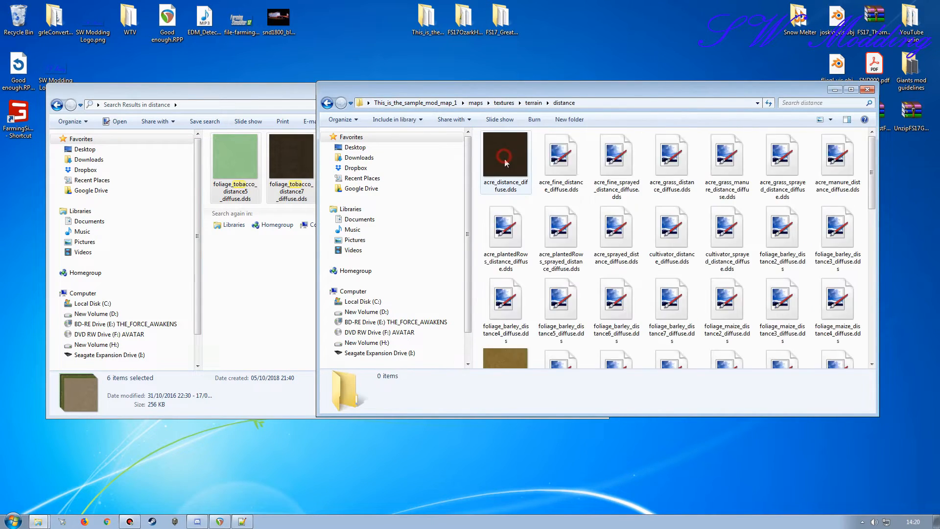
key(ctrl+v)
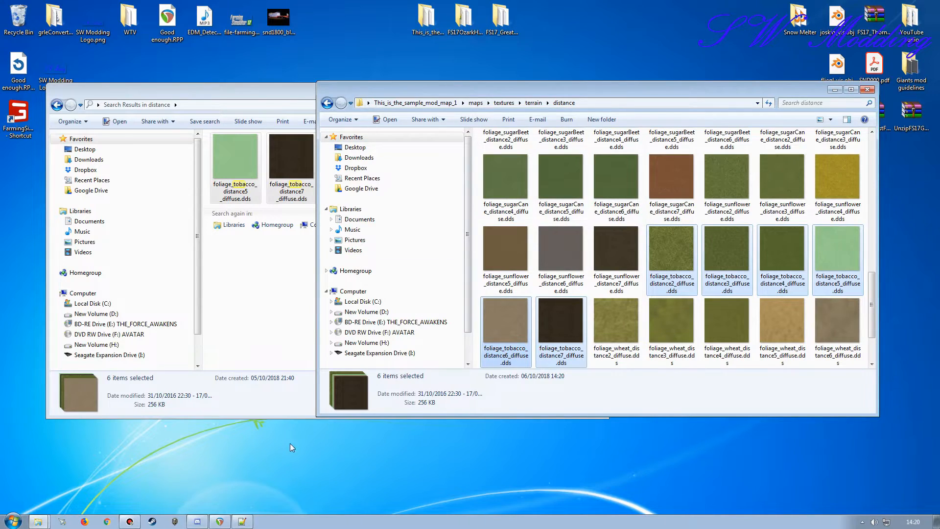
- Recheck the collected tobacco entries in Notepad++, then close the Great Plains search results window
click(244, 522)
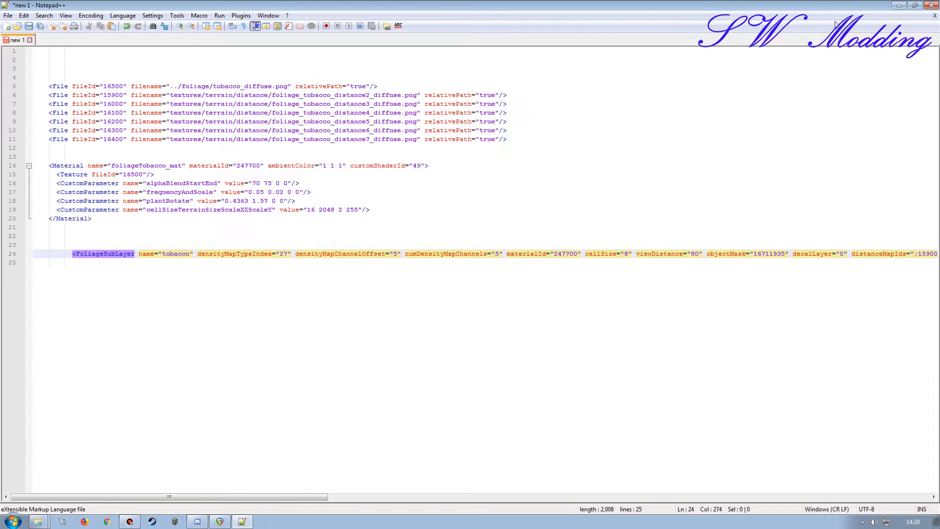
click(899, 5)
click(251, 91)
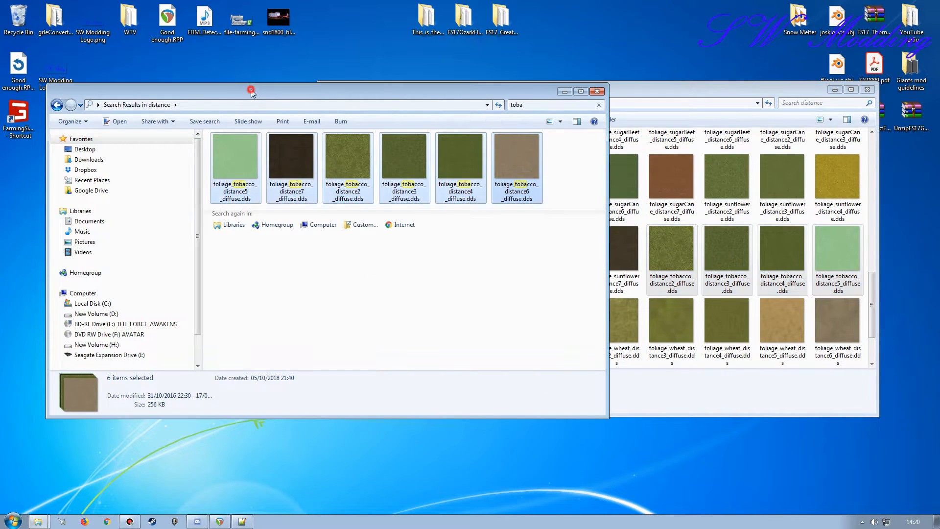
click(596, 91)
- Close the distance search results, go up to This_is_the_sample_mod_map_1's maps folder and open map01.i3d in Notepad++
drag(583, 91, 379, 93)
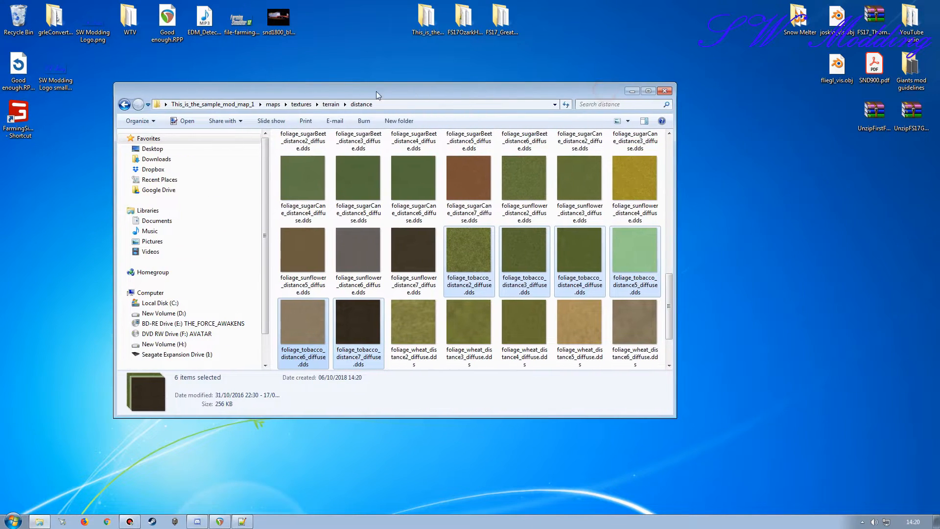
click(236, 105)
double_click(296, 169)
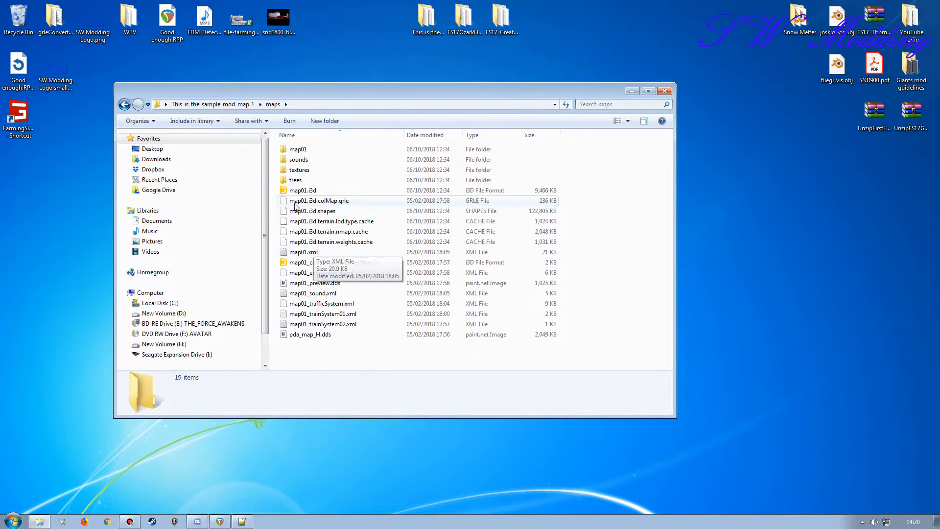
click(294, 190)
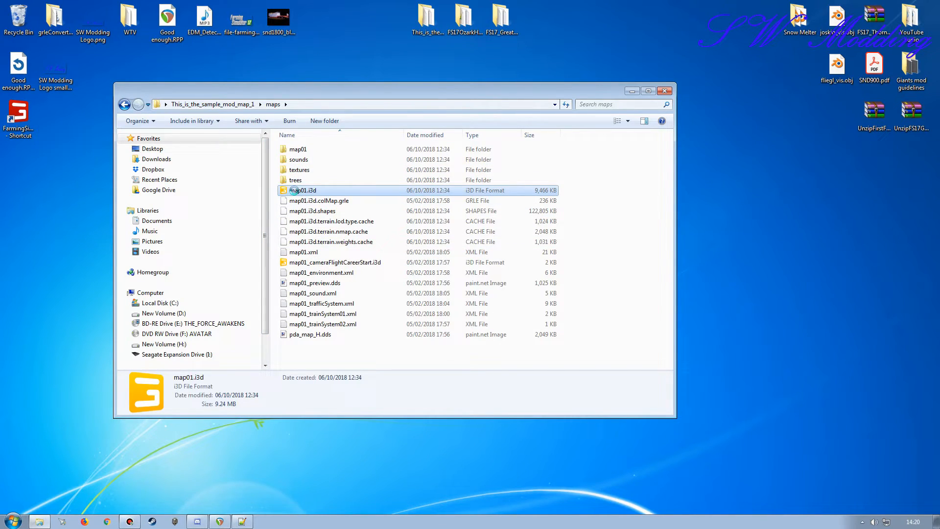
right_click(296, 194)
click(330, 230)
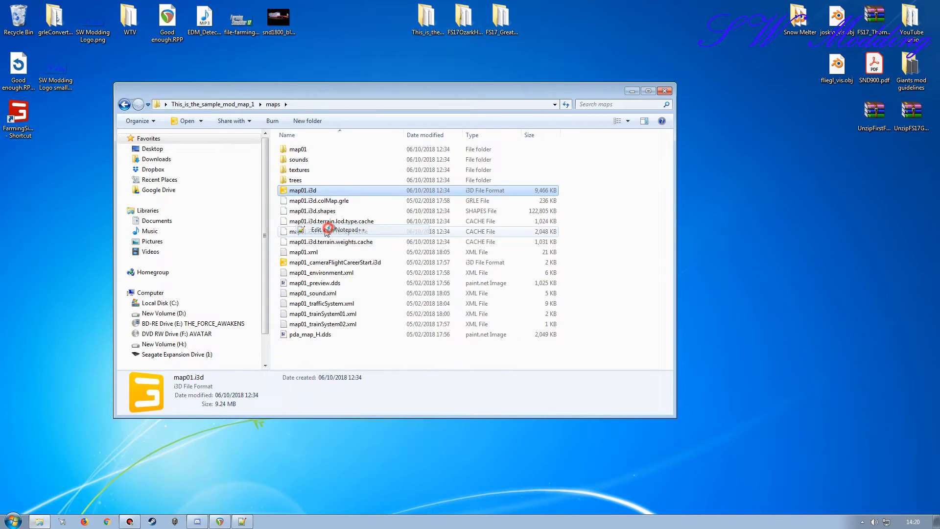
- Copy all the collected tobacco File entries, from tobacco_diffuse.png to foliage_tobacco_distance7_diffuse.png, from the notes document
key(ctrl+Tab)
shift+click(10, 87)
click(78, 121)
click(13, 86)
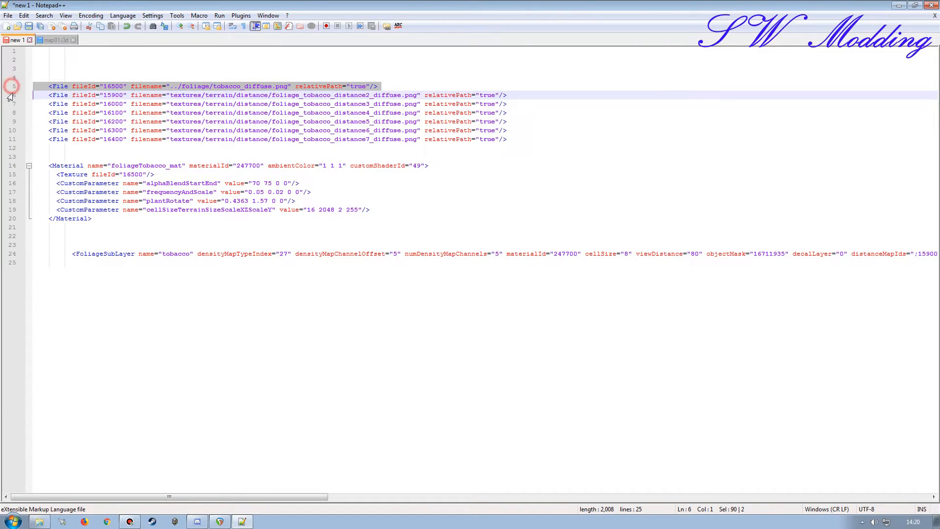
shift+click(12, 131)
shift+click(12, 139)
key(ctrl+c)
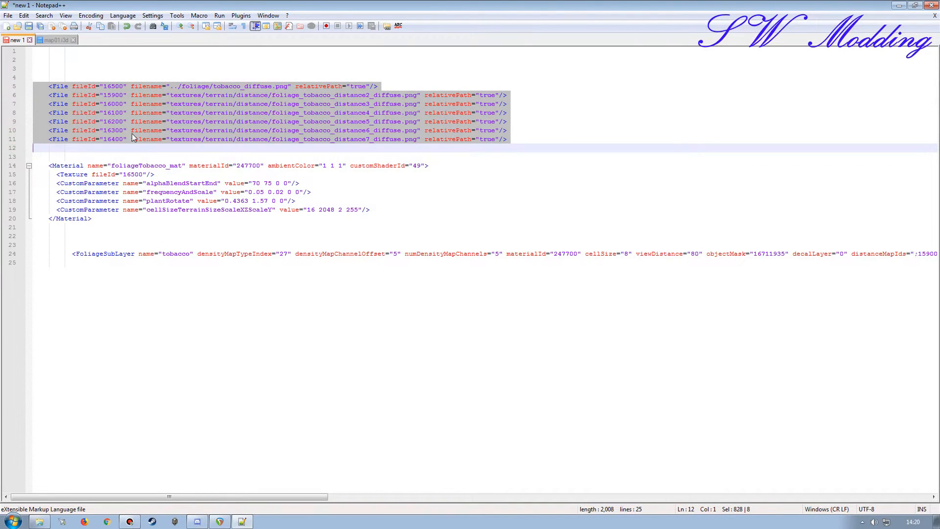
- Paste the tobacco File entries on a new line directly below the opening Files tag in map01.i3d
key(ctrl+Tab)
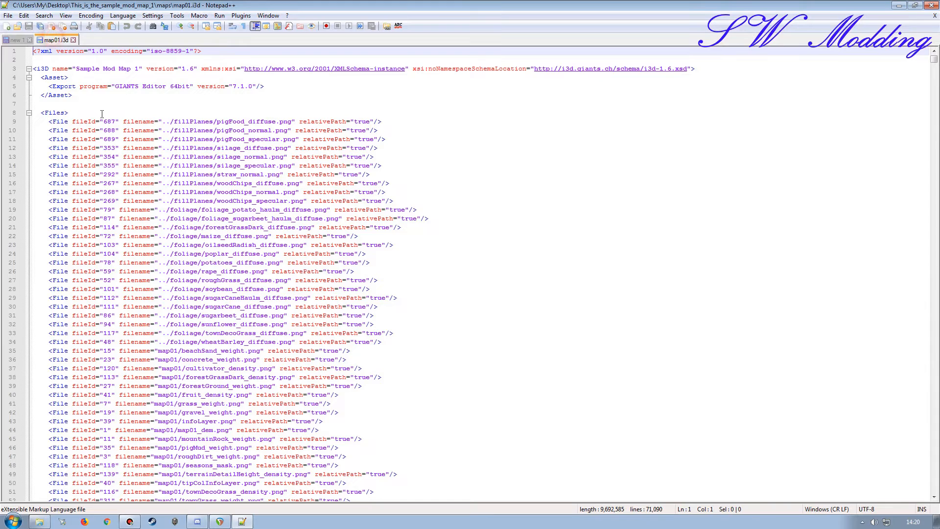
click(80, 112)
key(Return)
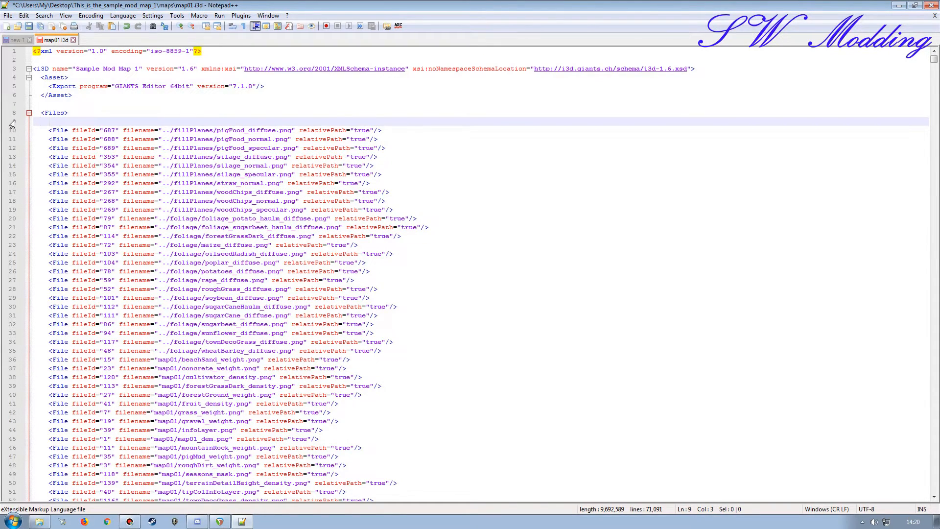
key(ctrl+v)
- Copy the complete foliageTobacco_mat Material block from the notes document
key(ctrl+Tab)
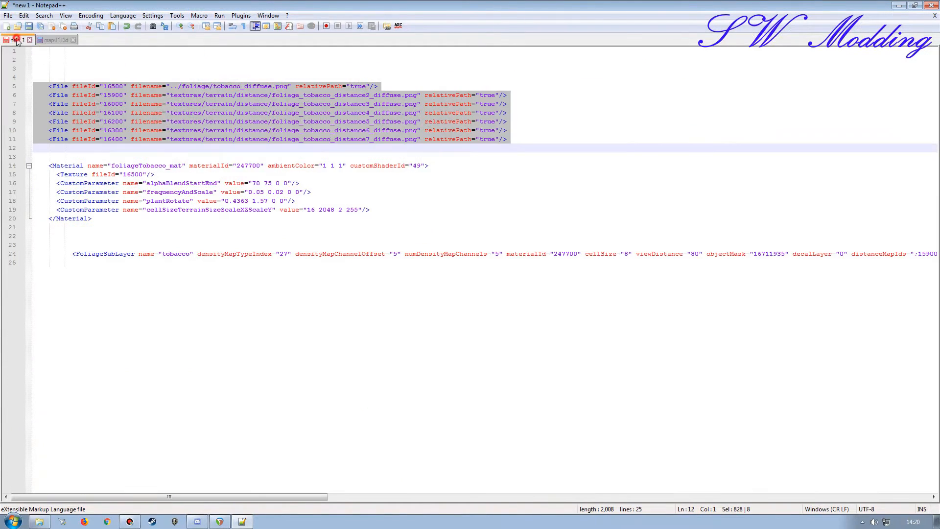
click(9, 165)
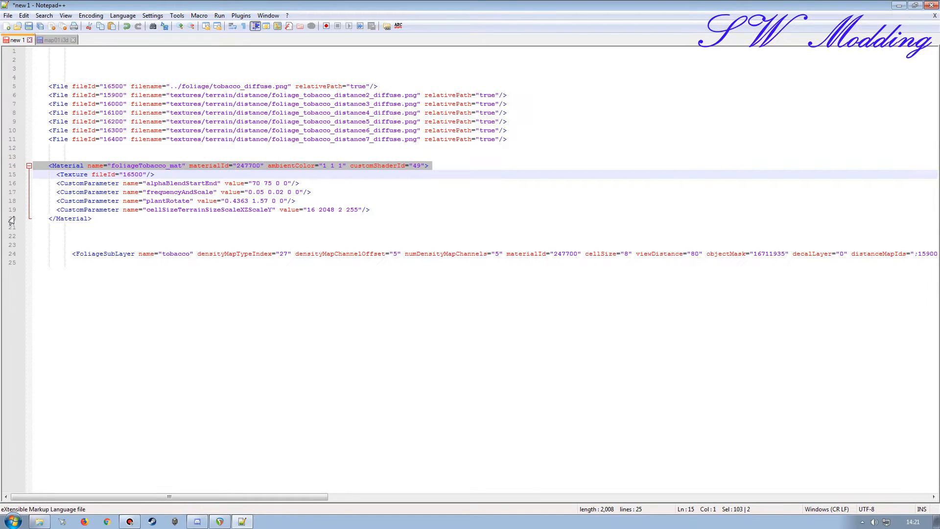
shift+click(10, 218)
key(ctrl+c)
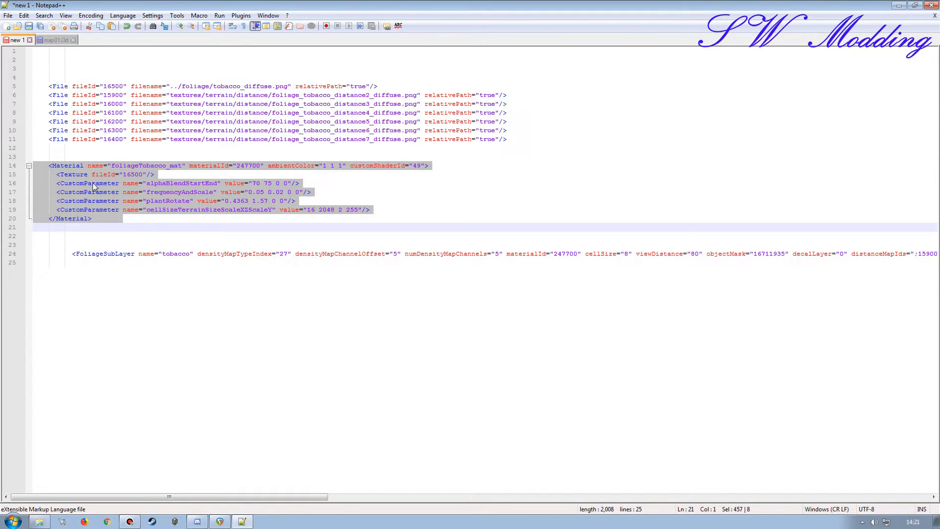
- Find the end of the Materials section in map01.i3d and paste the tobacco material on a new line above its closing tag
click(51, 40)
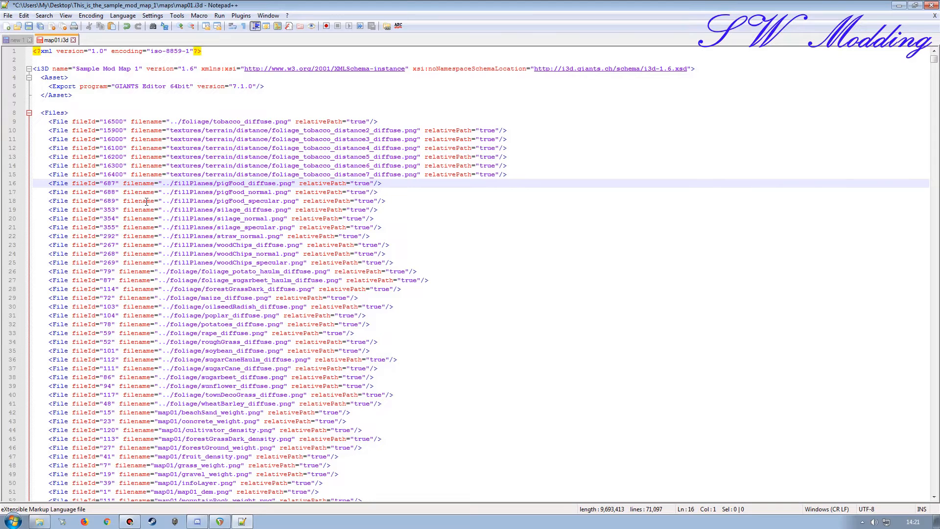
click(612, 172)
key(ctrl+f)
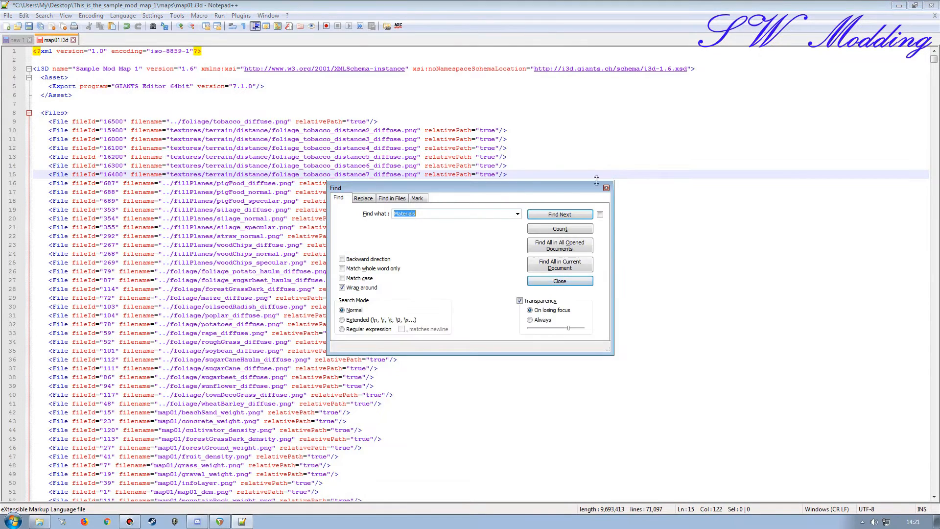
click(567, 215)
click(566, 216)
click(553, 280)
click(98, 262)
key(Return)
click(10, 271)
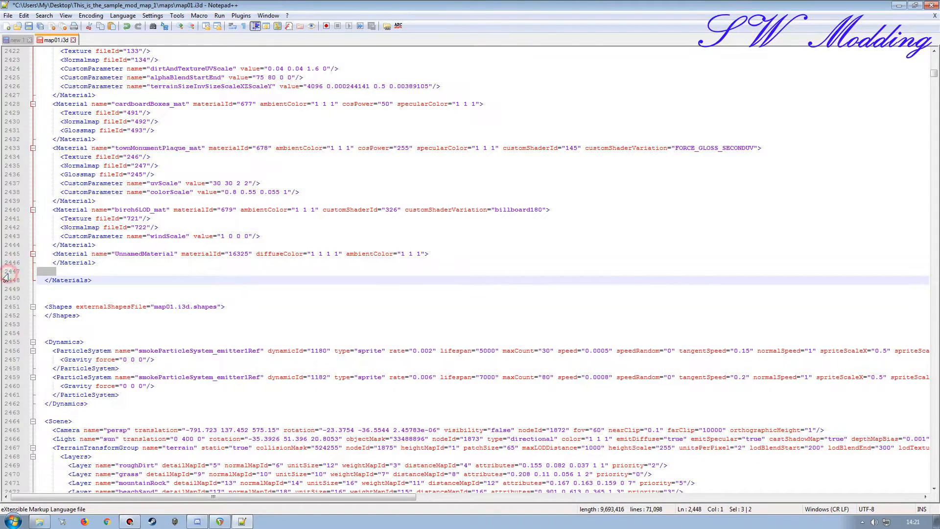
key(ctrl+v)
- Copy the tobacco FoliageSubLayer line from the notes document
click(15, 40)
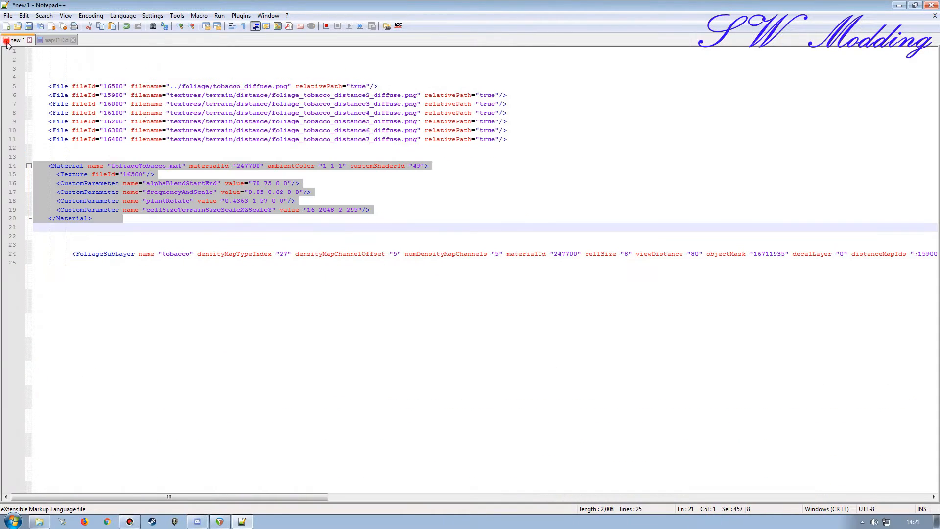
click(5, 255)
key(ctrl+c)
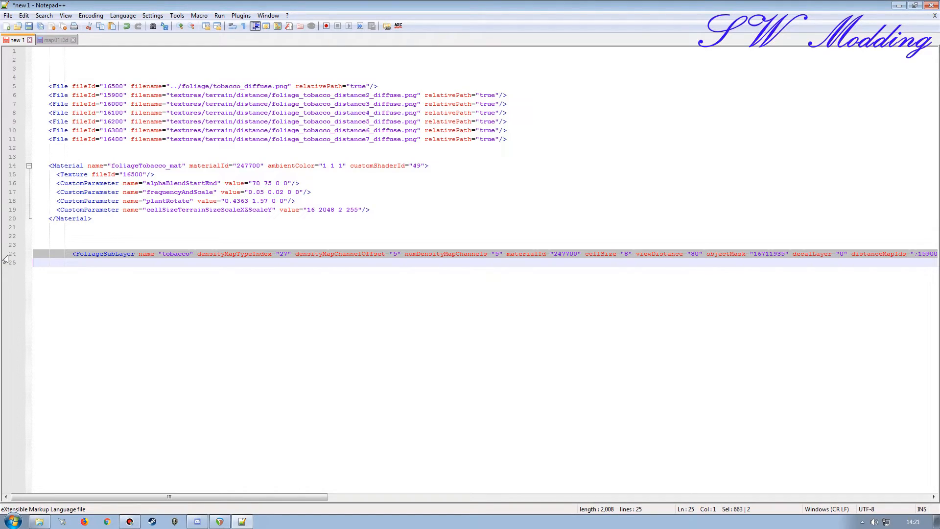
- Paste the tobacco FoliageSubLayer into map01.i3d below the sugarCane_haulm sublayer, before the closing FoliageMultiLayer tag
click(55, 40)
scroll(205, 361, down, 20)
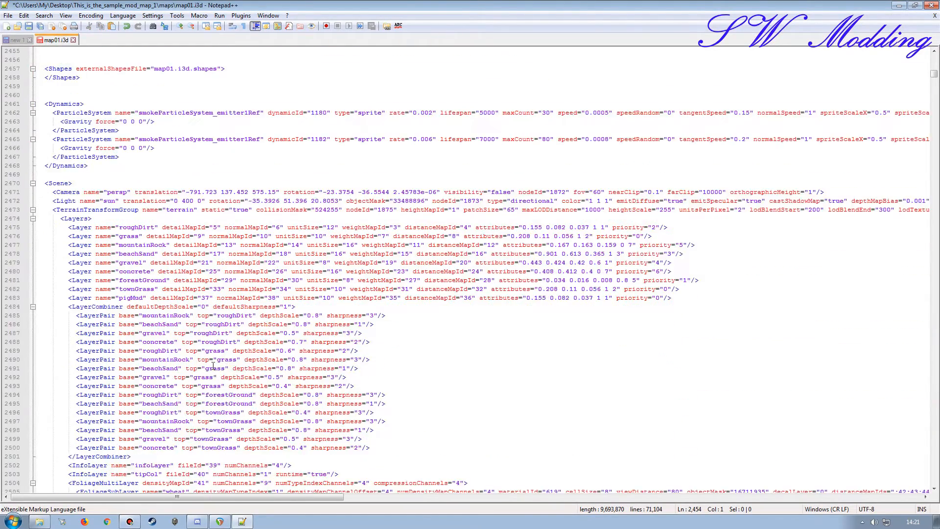
scroll(204, 362, down, 3)
click(63, 314)
key(Return)
click(14, 317)
key(ctrl+v)
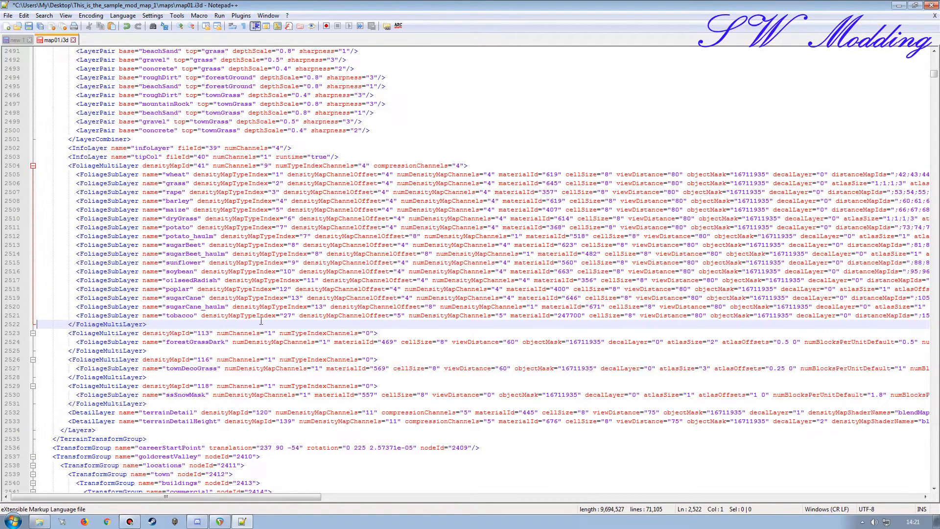
- Set the tobacco sublayer's densityMapTypeIndex to 14, densityMapChannelOffset to 4 and numDensityMapChannels to 4, and save map01.i3d
double_click(288, 314)
text(14)
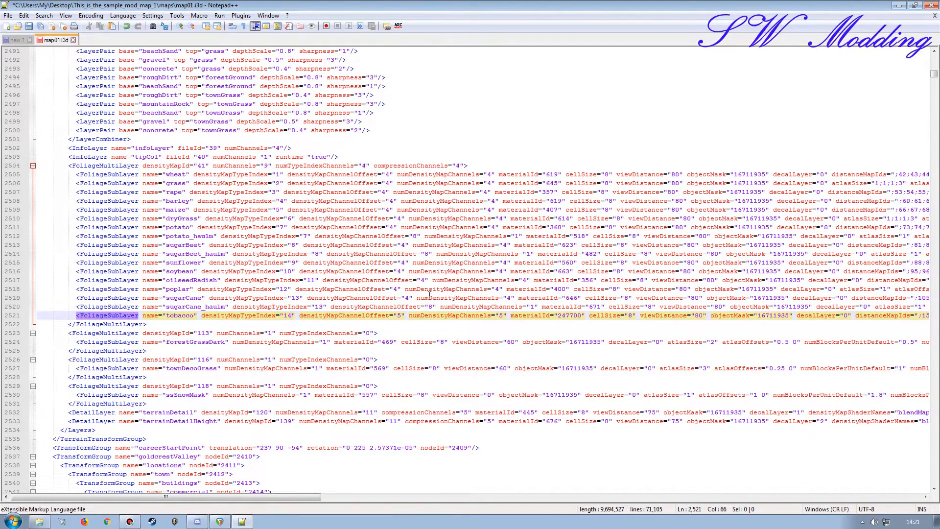
double_click(400, 316)
text(4)
double_click(502, 315)
text(4)
key(ctrl+s)
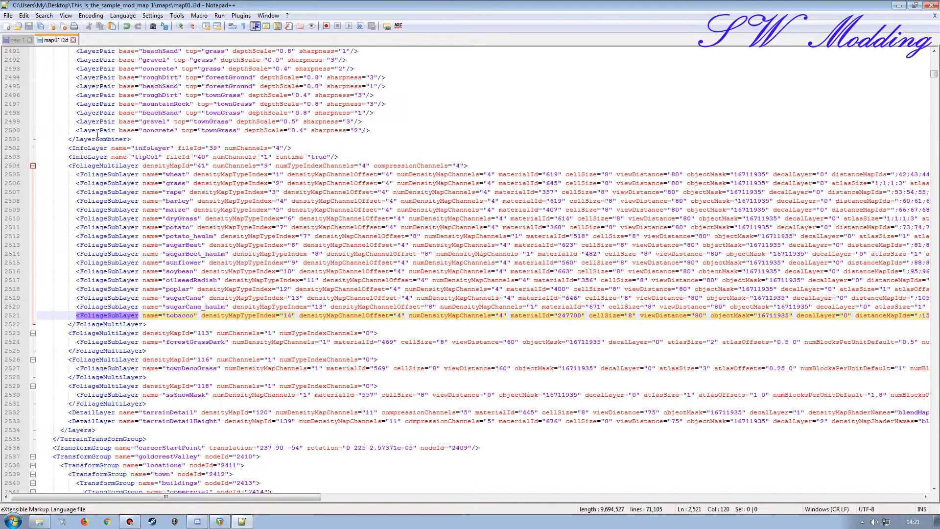
- Close map01.i3d in Notepad++ and open it from the maps folder in GIANTS Editor 7.1.0
click(73, 40)
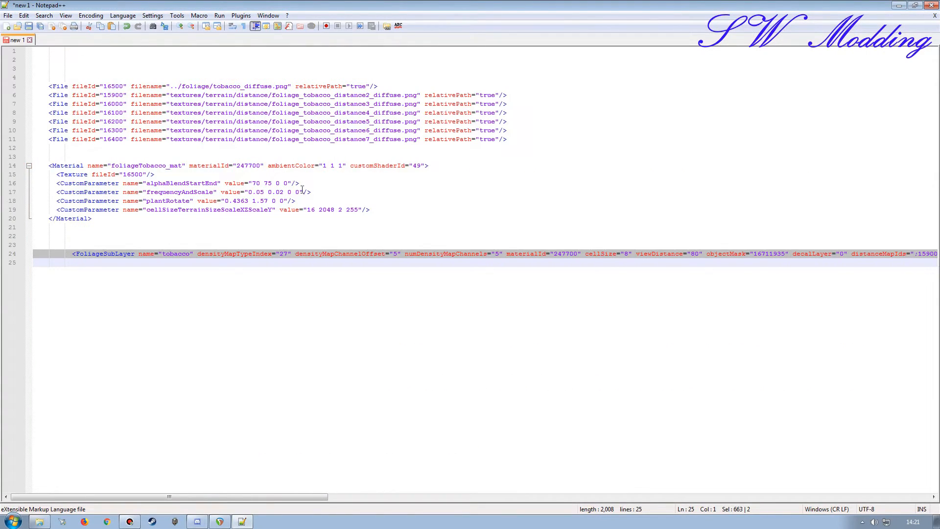
click(899, 5)
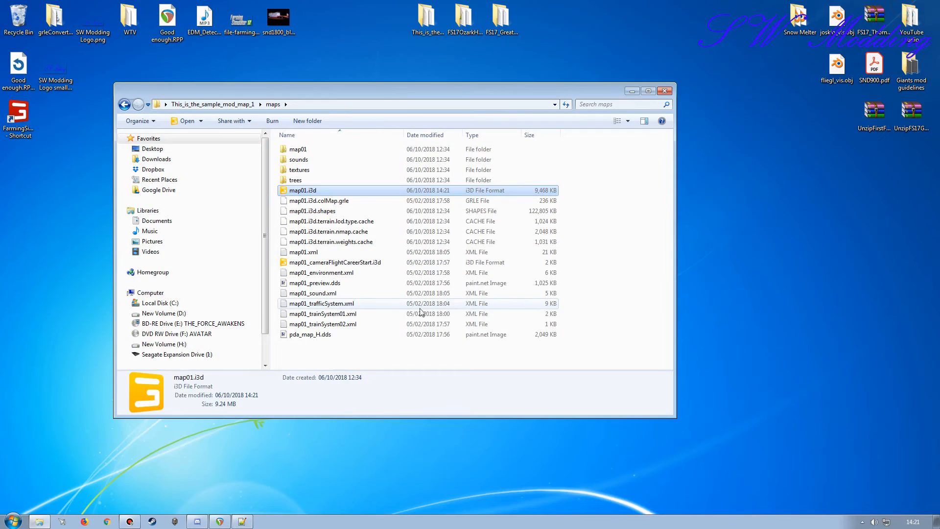
double_click(300, 191)
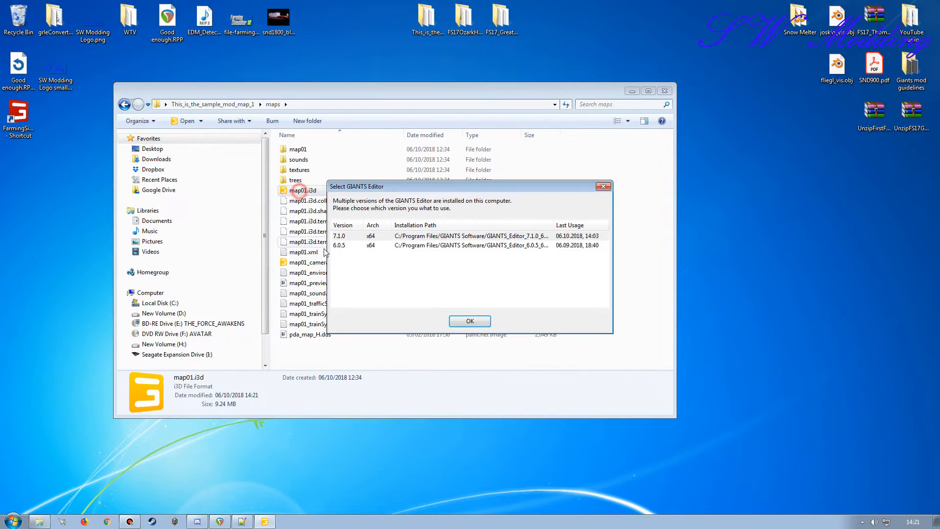
click(471, 322)
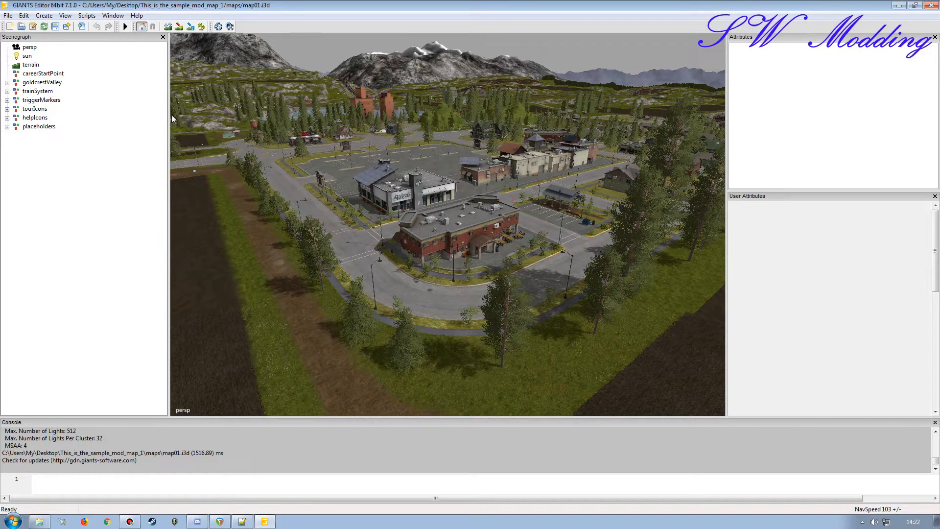
- Show the Terrain Editing settings and choose tobacco as the foliage layer for painting
click(113, 15)
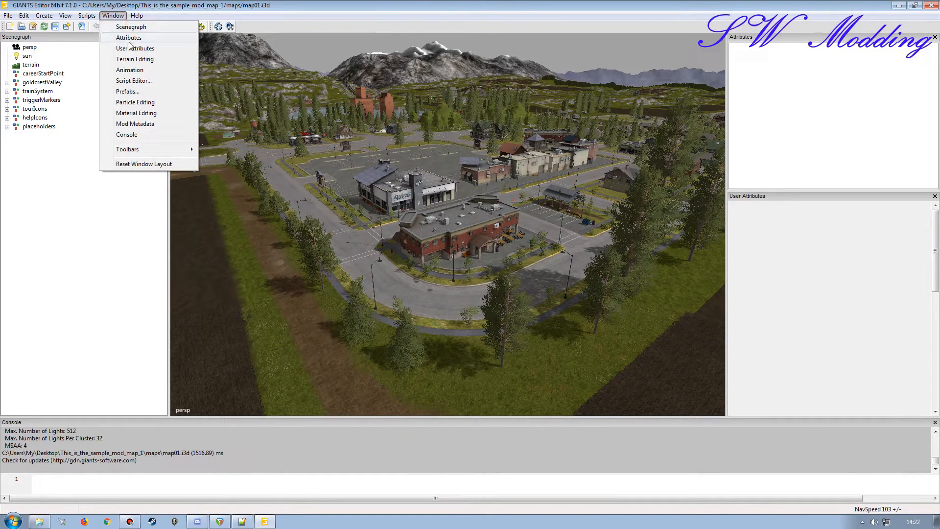
click(137, 59)
drag(163, 230, 161, 305)
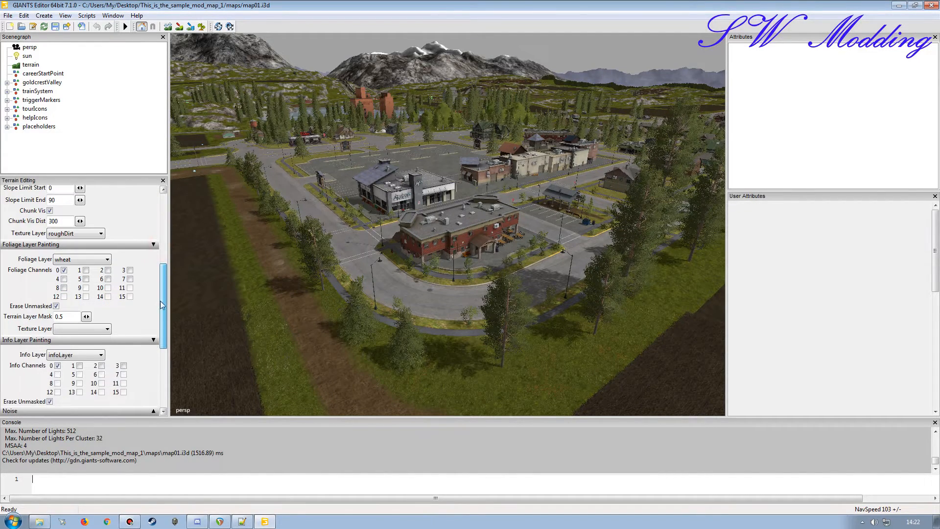
click(78, 263)
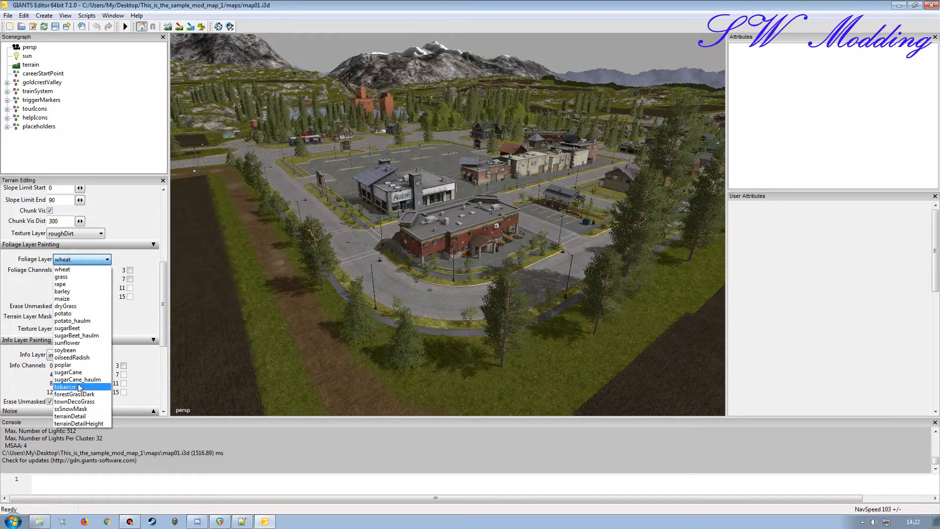
click(79, 383)
- In foliage painting mode, add channel 5 to channels 1, 2 and 3 and paint a tobacco patch on the bare field
drag(321, 269, 522, 300)
drag(369, 317, 362, 295)
drag(440, 256, 534, 322)
drag(472, 306, 398, 285)
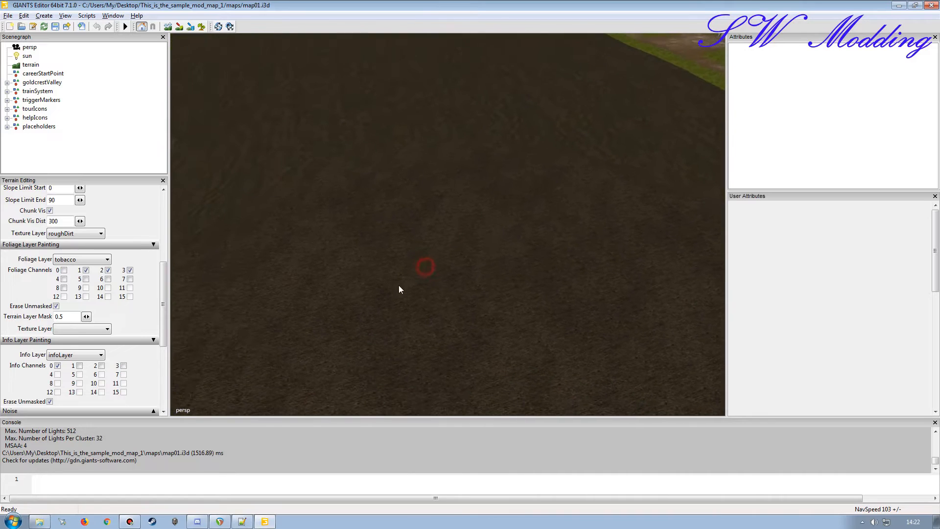
click(202, 26)
click(86, 278)
mouse_move(390, 213)
mouse_down()
mouse_move(442, 261)
mouse_move(409, 273)
mouse_up()
scroll(384, 266, up, 4)
scroll(383, 231, down, 1)
drag(378, 245, 417, 247)
scroll(418, 248, down, 3)
scroll(416, 225, up, 3)
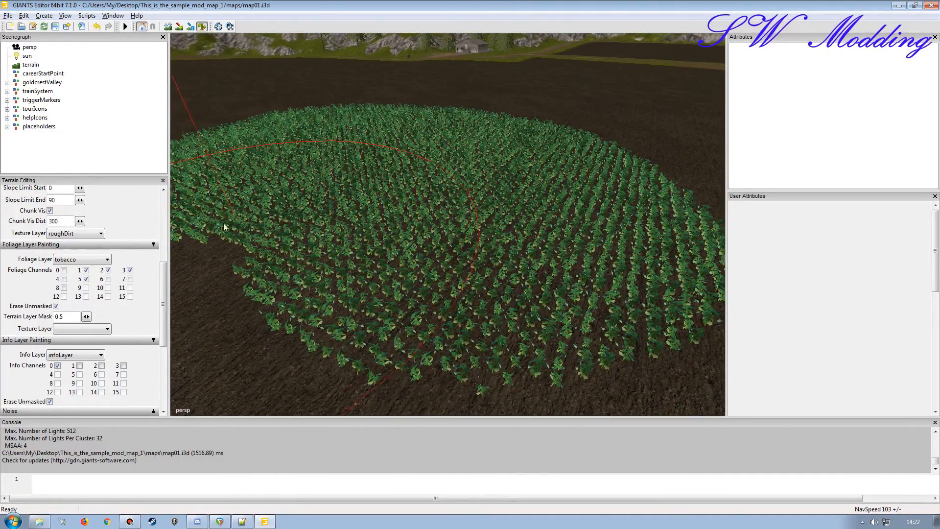
- Paint a tobacco patch with channel 6 in place of channel 5, and another with channels 5 and 6 both enabled
click(86, 279)
click(108, 278)
scroll(330, 274, down, 3)
click(352, 241)
click(86, 279)
click(524, 273)
- Enable channel 4 alongside 5 and 6, paint another tobacco patch and inspect the growth stages from near and far
click(64, 279)
drag(667, 147, 636, 122)
scroll(455, 212, up, 3)
mouse_move(455, 212)
mouse_down()
mouse_move(488, 172)
mouse_move(489, 245)
mouse_move(407, 298)
mouse_up()
scroll(488, 189, down, 4)
scroll(407, 298, down, 4)
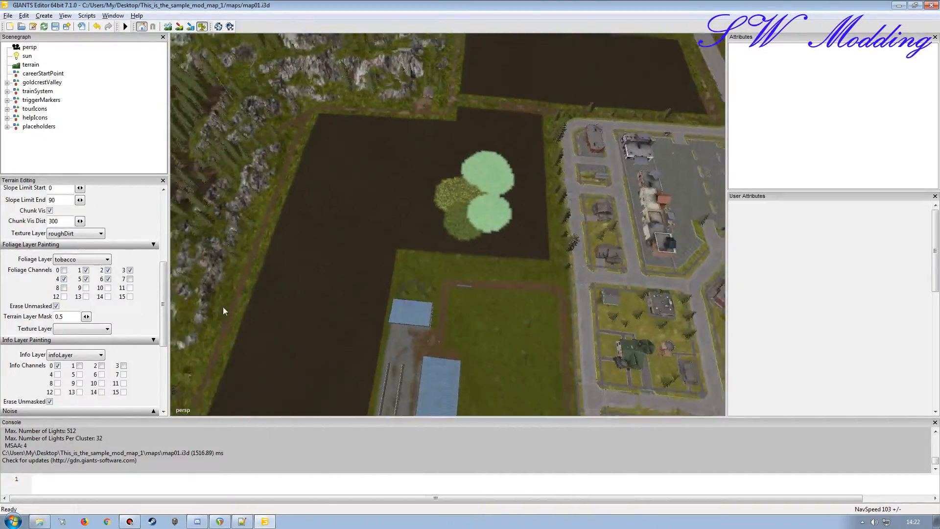
scroll(266, 313, up, 8)
mouse_move(334, 260)
mouse_down()
mouse_move(480, 198)
mouse_move(451, 234)
mouse_move(433, 228)
mouse_up()
scroll(481, 199, down, 3)
- Replace foliage channels 4, 5 and 6 with channel 7 and paint another tobacco patch beside the existing ones
click(63, 279)
click(86, 279)
click(108, 279)
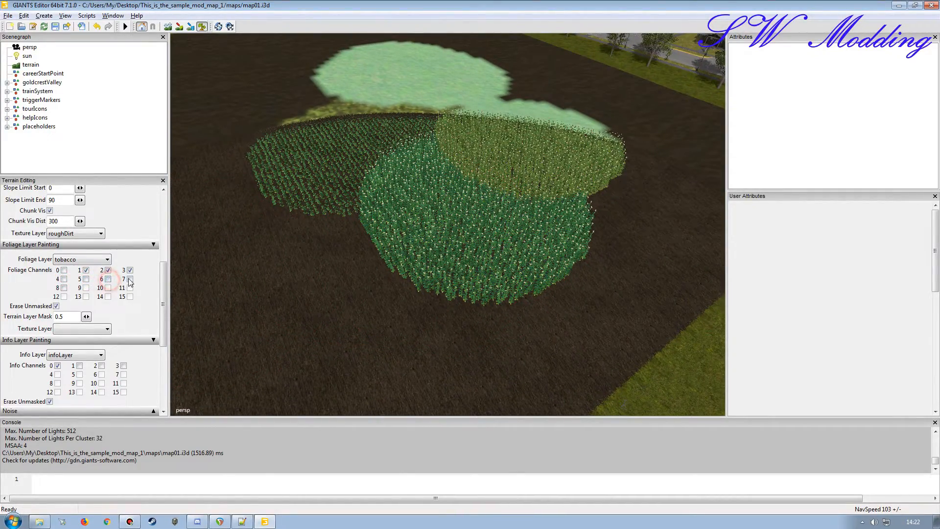
click(129, 279)
click(287, 283)
scroll(310, 258, up, 4)
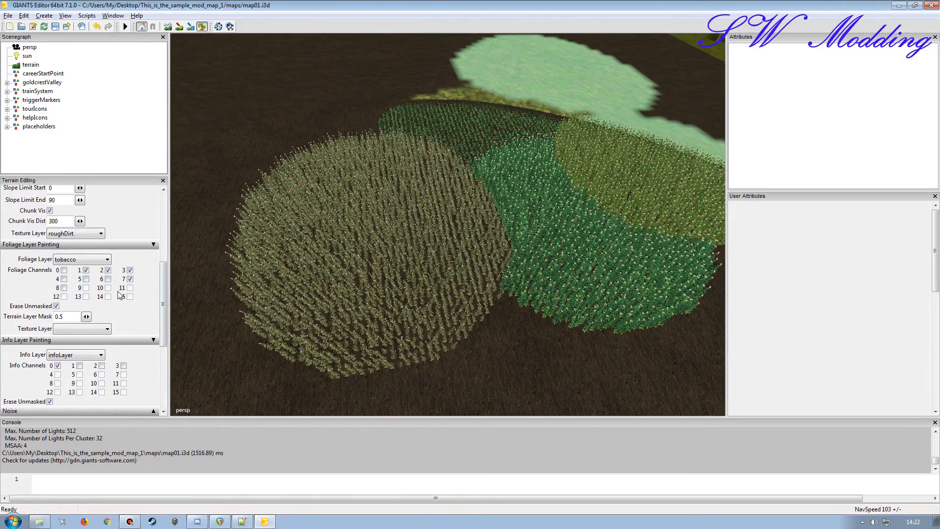
- Enable channel 4 together with channel 7, paint a tobacco patch and inspect it up close and from a distance
click(65, 279)
click(340, 139)
drag(340, 138, 309, 141)
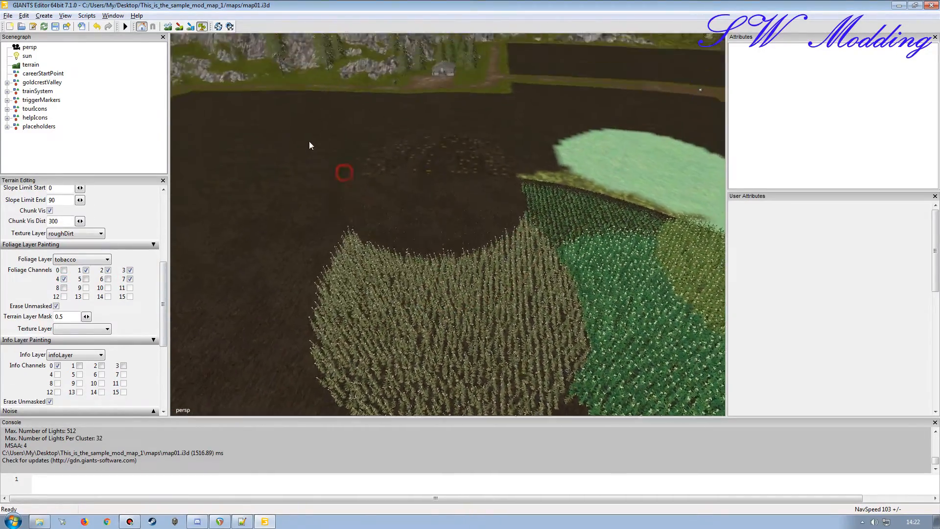
scroll(316, 122, up, 4)
scroll(323, 96, up, 8)
scroll(646, 180, down, 8)
mouse_move(472, 182)
mouse_down()
mouse_move(546, 176)
mouse_move(386, 247)
mouse_move(398, 219)
mouse_up()
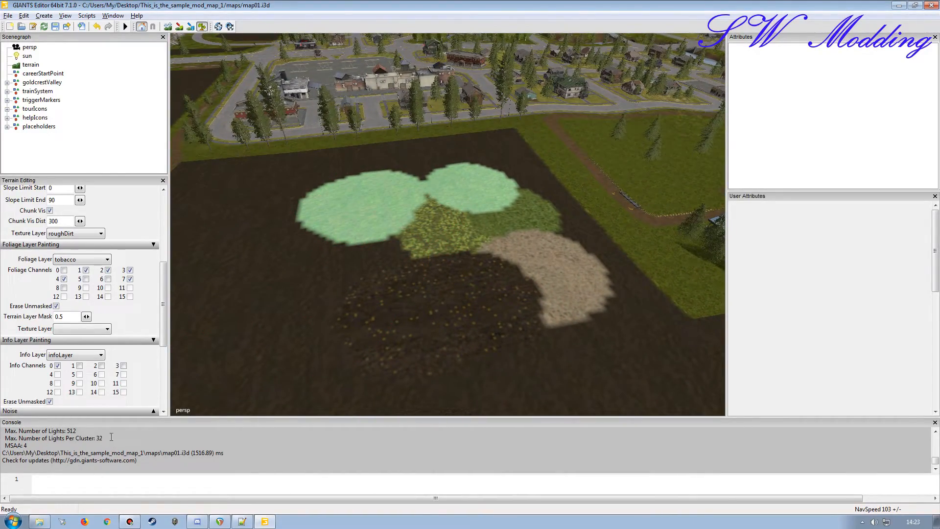
- Close the map without saving the painted test patches, reopen map01.i3d in GIANTS Editor and save it again
click(930, 6)
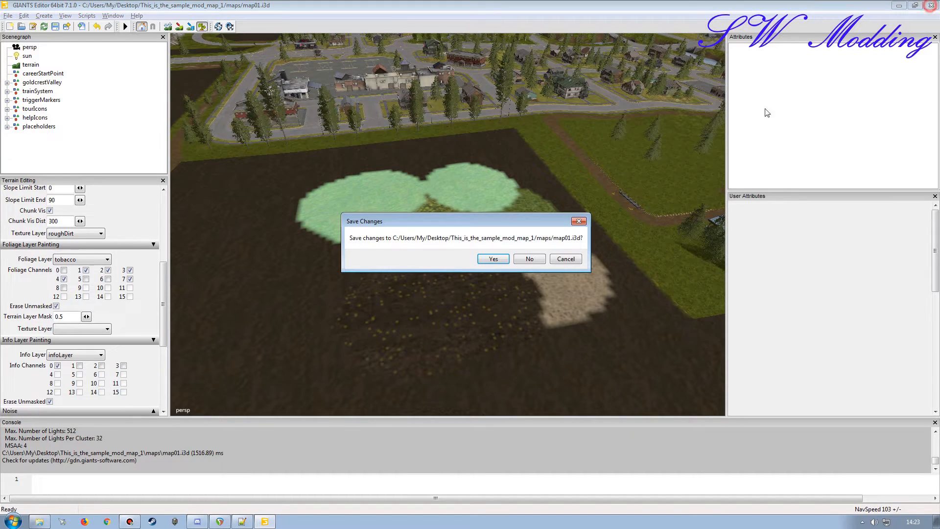
click(528, 261)
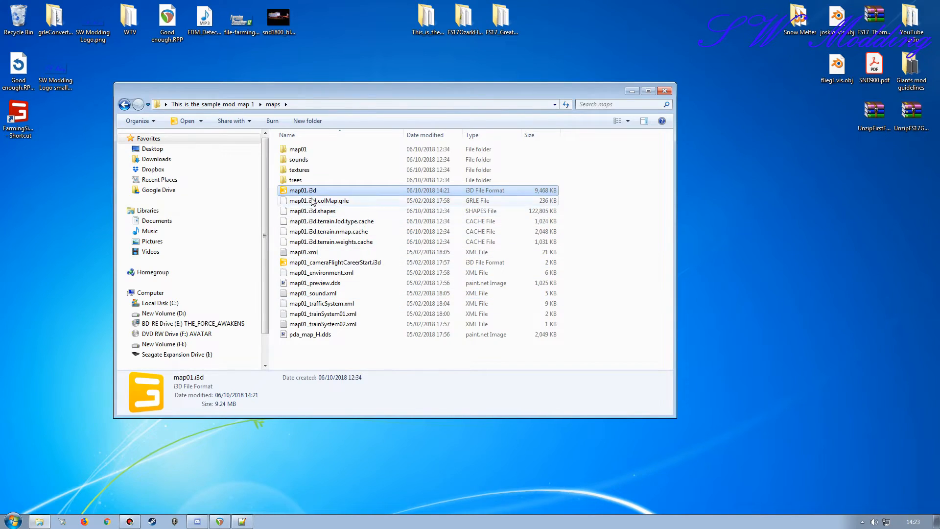
double_click(300, 191)
click(470, 320)
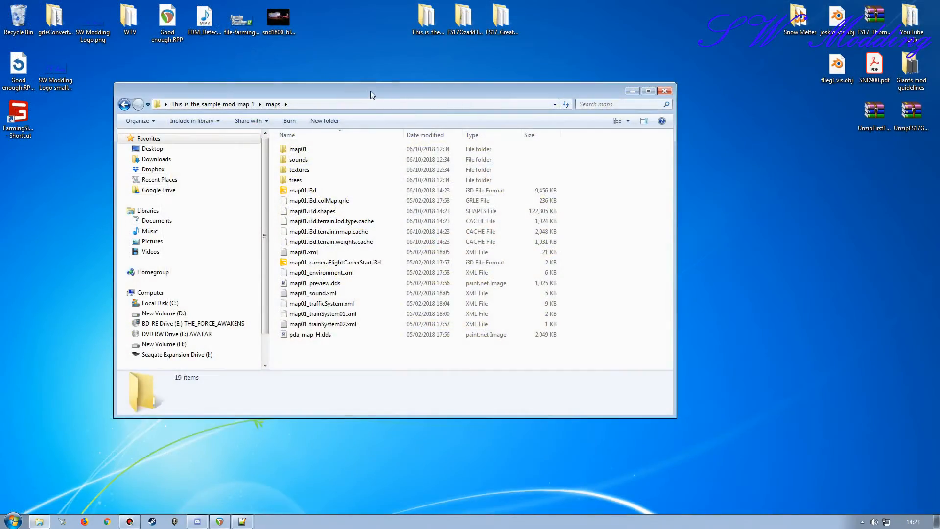
- Go up to the This_is_the_sample_mod_map_1 folder, open the FS17_GreatPlainsUSA folder and arrange both windows so each is reachable
drag(370, 90, 443, 129)
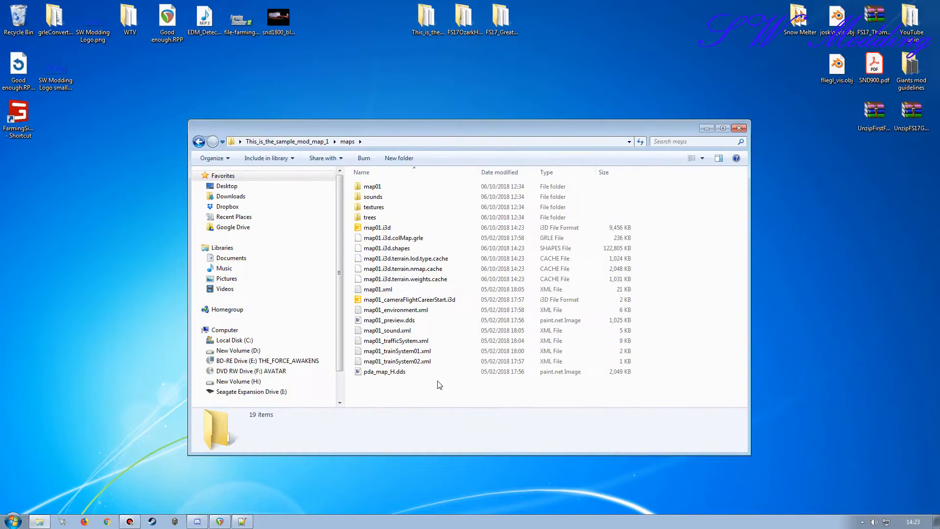
click(299, 142)
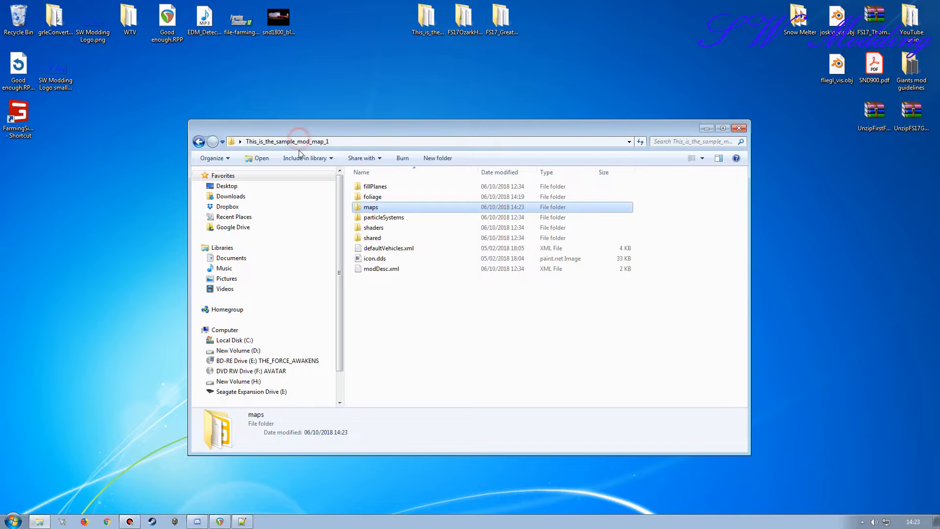
double_click(500, 19)
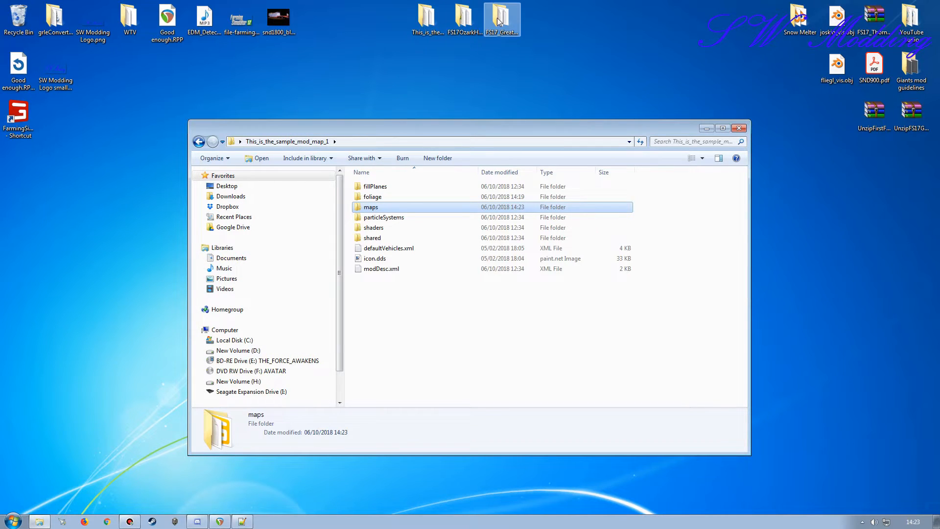
drag(464, 142, 271, 104)
drag(588, 128, 736, 101)
drag(305, 97, 370, 97)
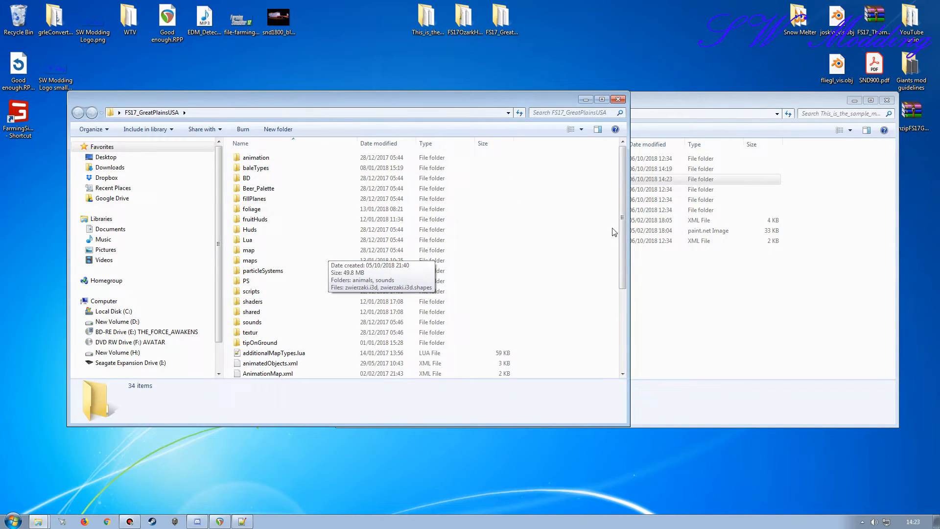
- Open the Great Plains modDesc.xml in Notepad++ and examine the HUD, ground tip and bale type directory attributes of AdditionalMapTypes
drag(623, 190, 470, 349)
double_click(469, 341)
drag(933, 102, 931, 395)
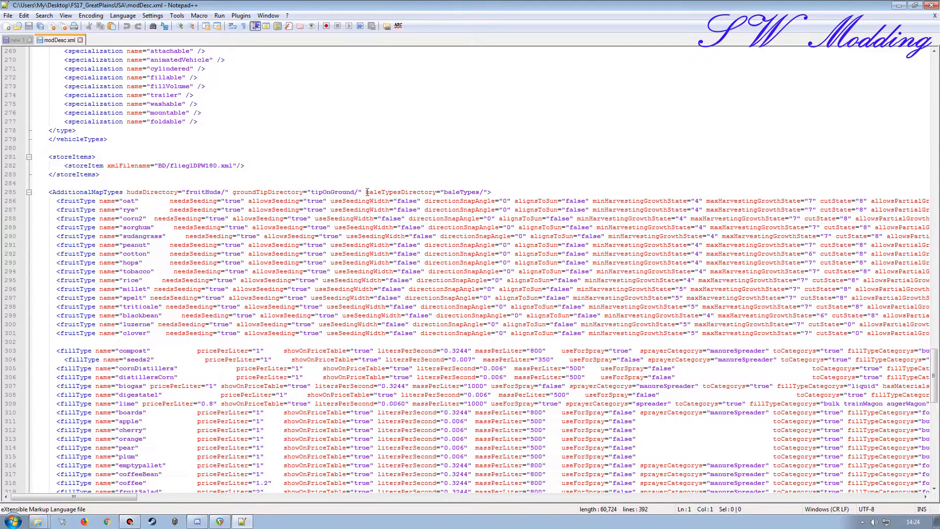
drag(367, 192, 485, 192)
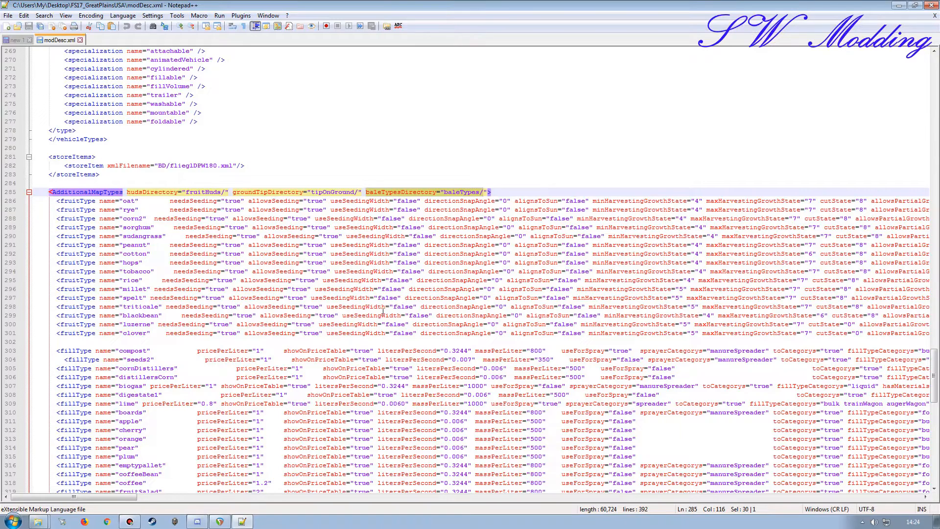
click(513, 191)
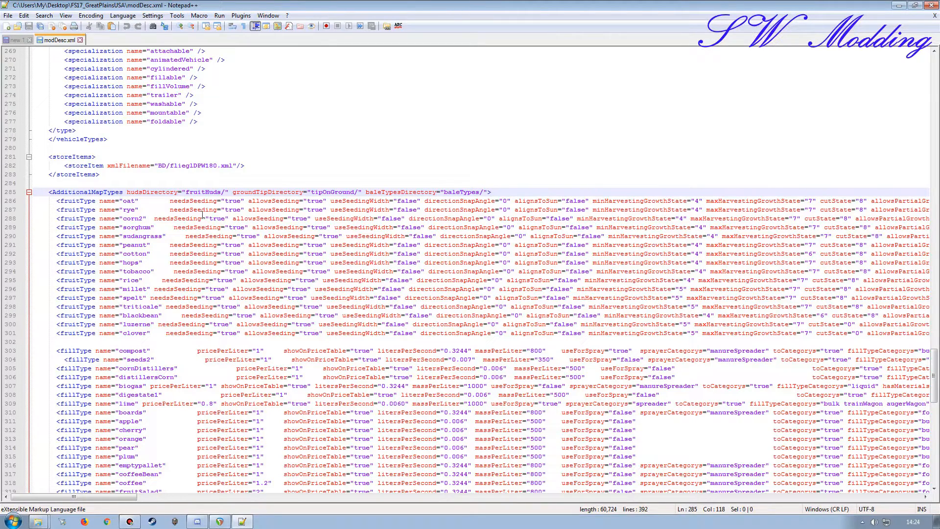
- Copy the hudsDirectory name from the XML and create a folder named fruitHuds in the sample mod map folder
double_click(201, 194)
key(ctrl+c)
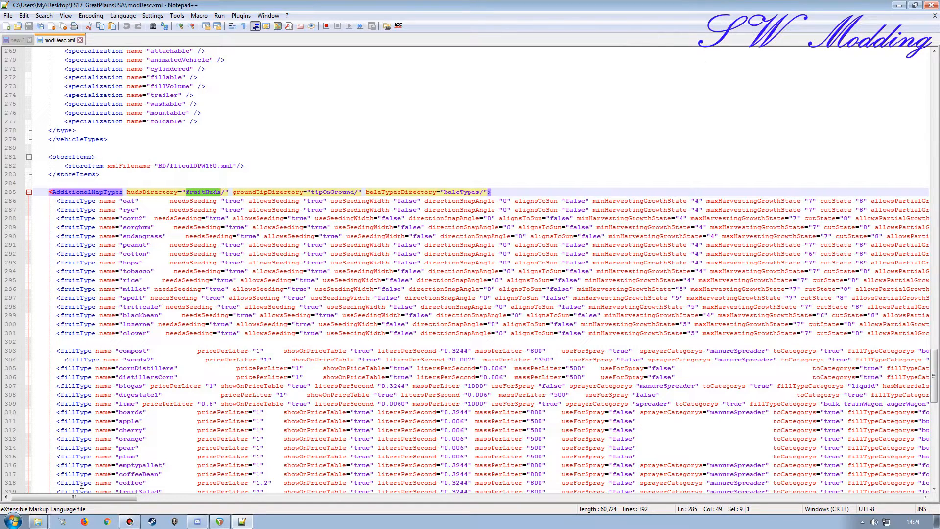
click(64, 489)
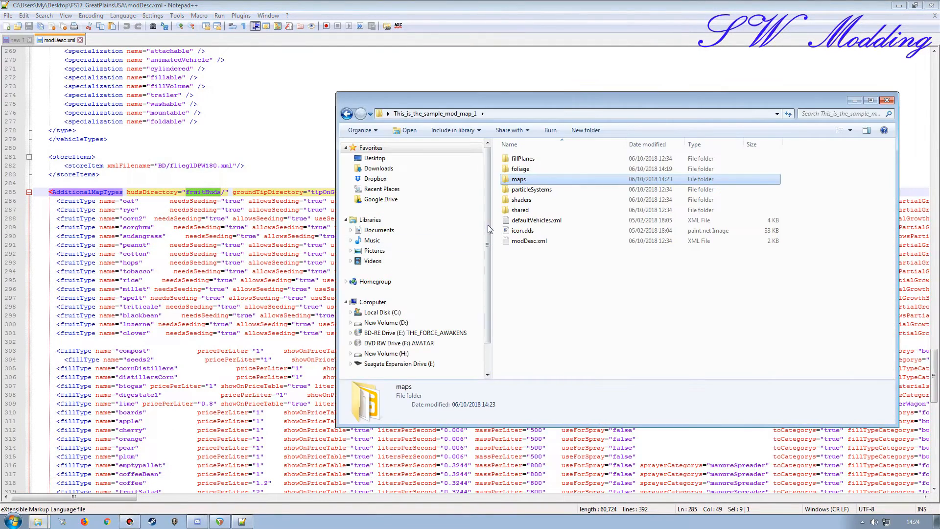
click(588, 130)
key(ctrl+v)
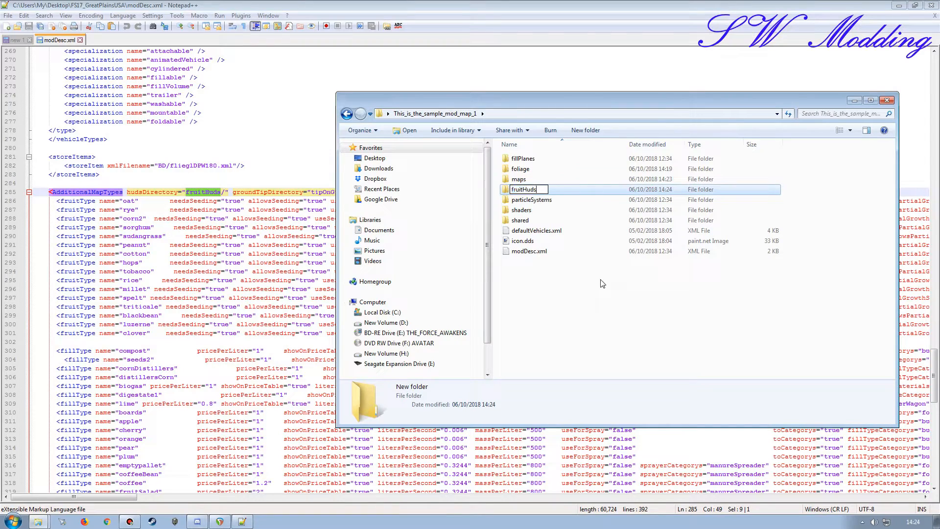
key(Return)
- Copy the groundTipDirectory name from the XML and create a folder named tipOnGround in the sample mod map folder
drag(581, 108, 0, 240)
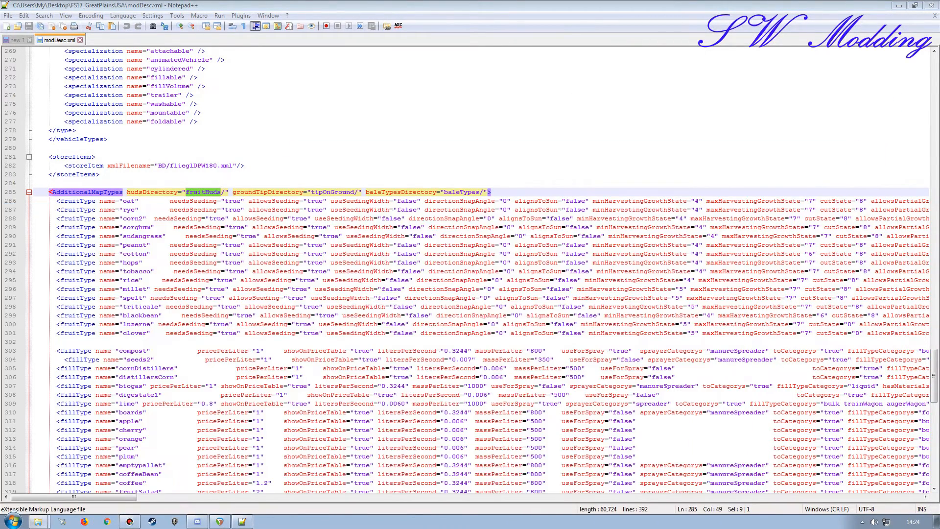
double_click(336, 192)
key(ctrl+c)
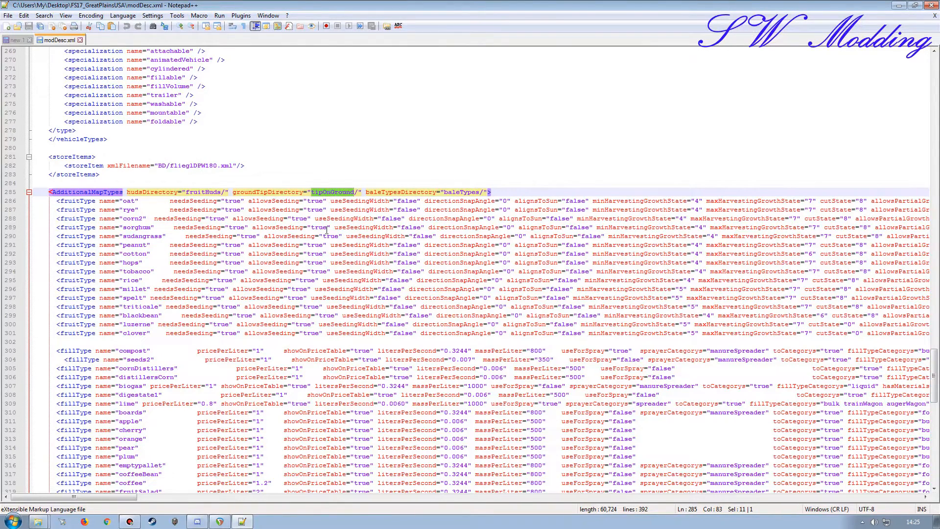
key(alt+Tab)
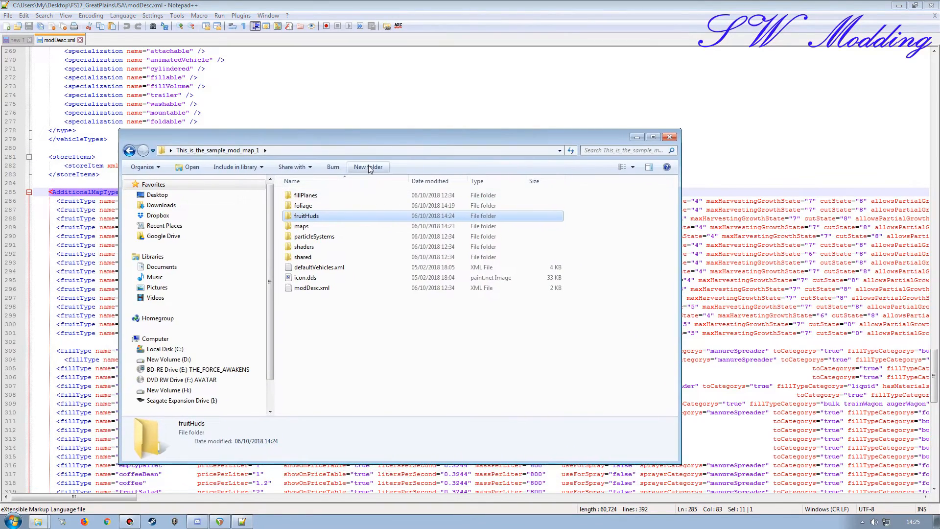
click(368, 166)
key(ctrl+v)
key(Return)
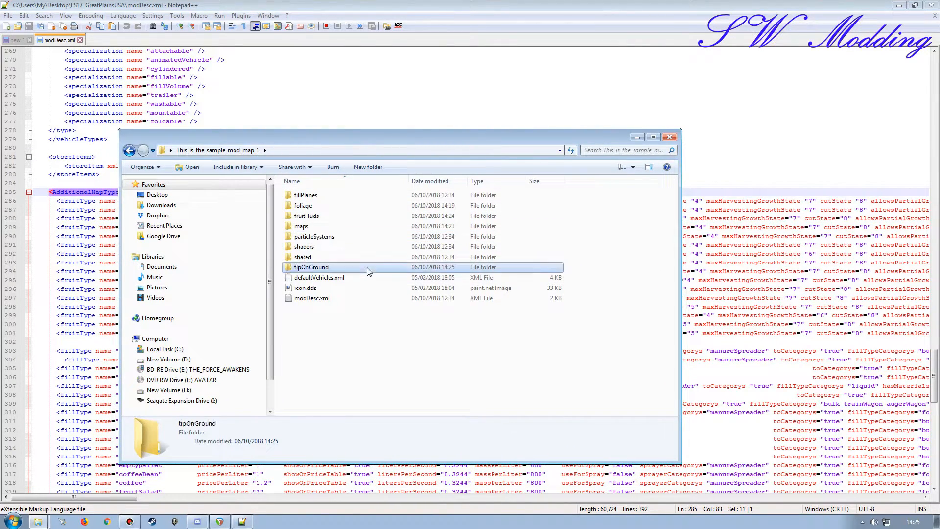
- Create a folder named baleTypes in the sample mod map folder, matching the XML's baleTypesDirectory name, and minimize Notepad++
key(alt+Tab)
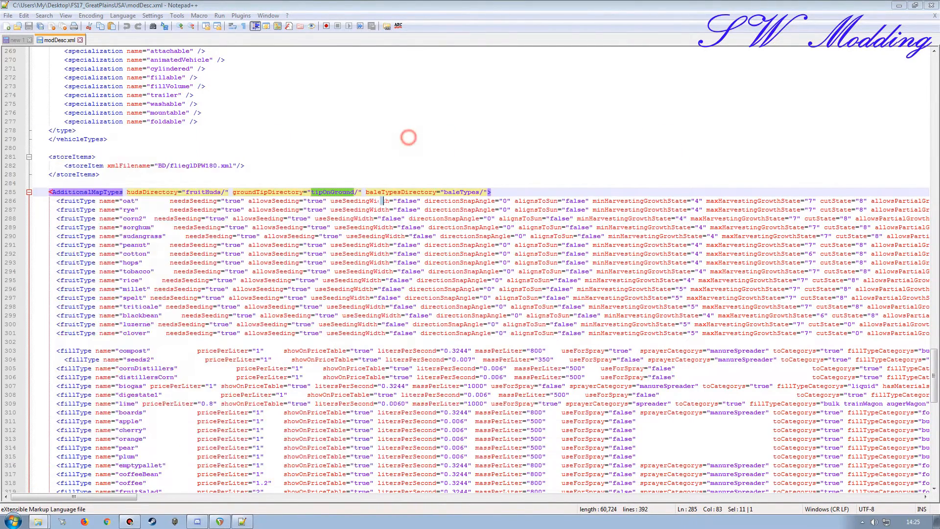
double_click(462, 192)
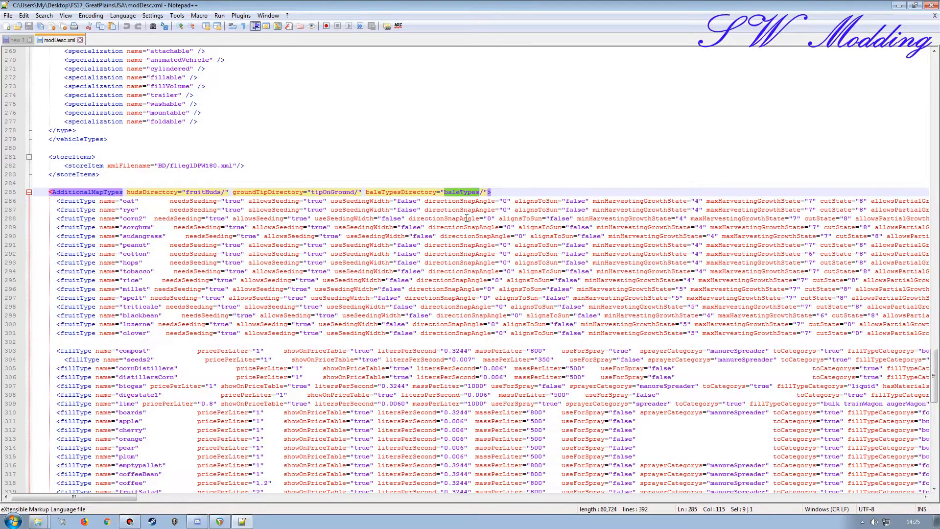
key(alt+Tab)
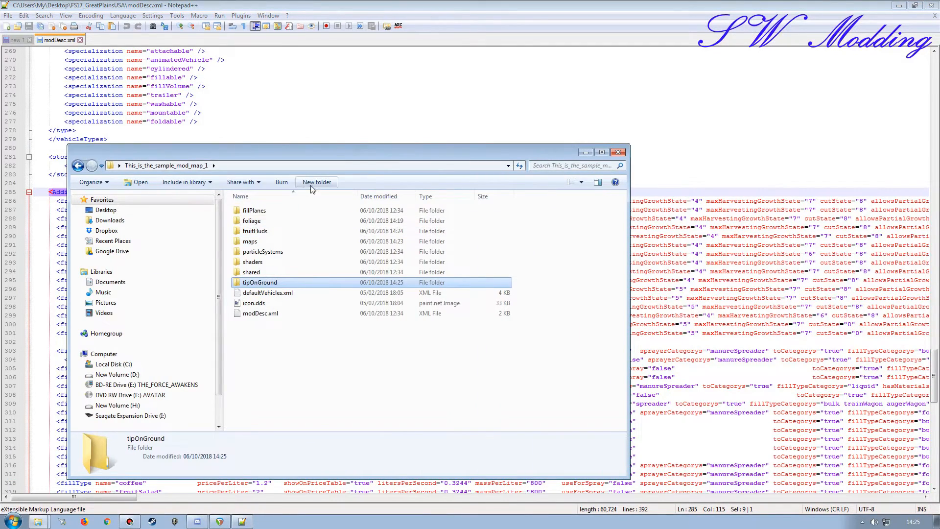
click(313, 183)
text(baleTypes)
key(Return)
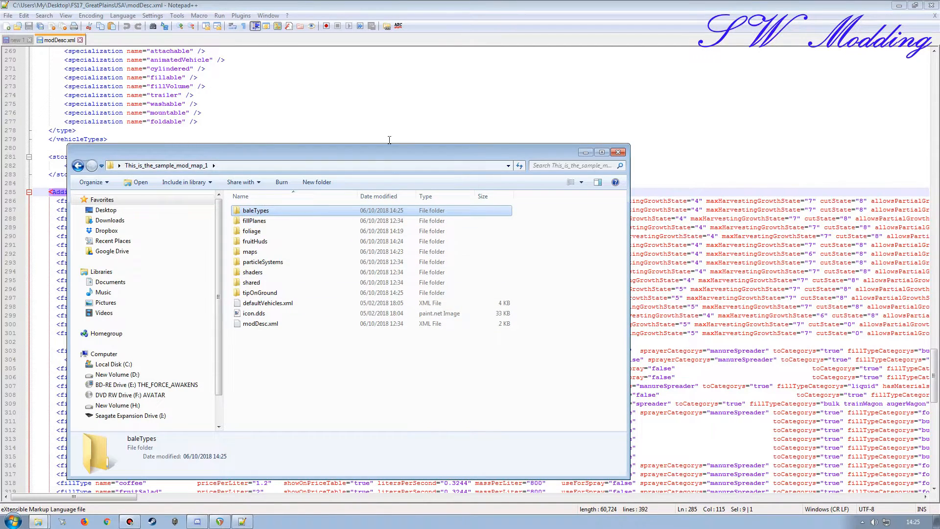
drag(377, 150, 506, 132)
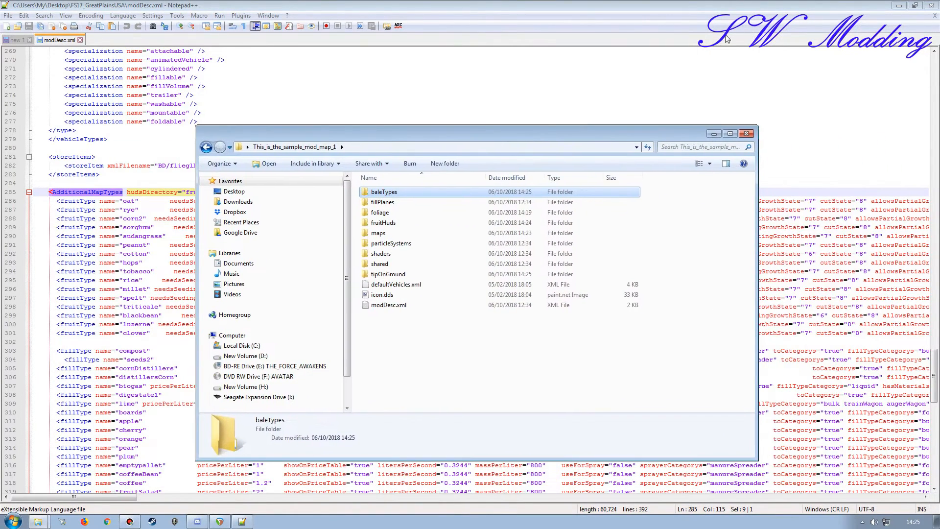
click(899, 6)
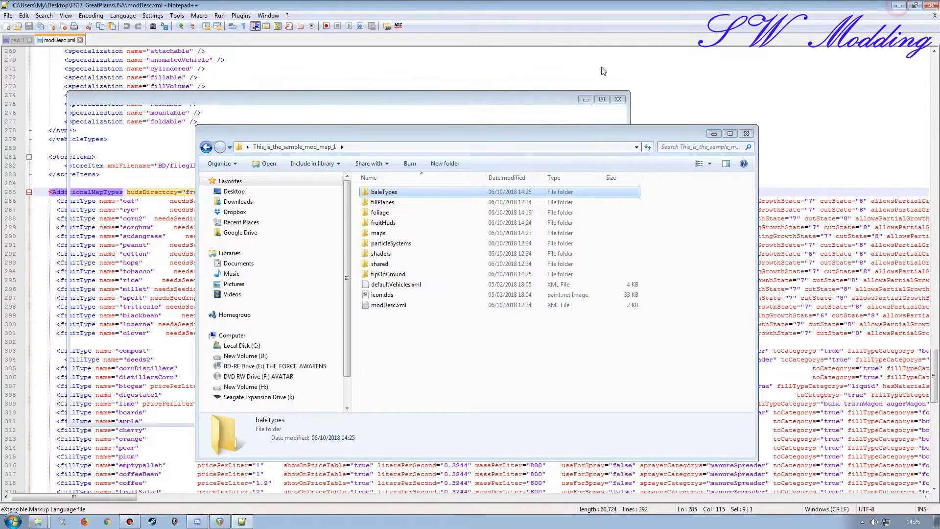
- Find hud_fruit_tobacco.dds and hud_fruit_tobacco_small.dds in the Great Plains fruitHuds folder and copy both into the sample map's fruitHuds folder
click(390, 100)
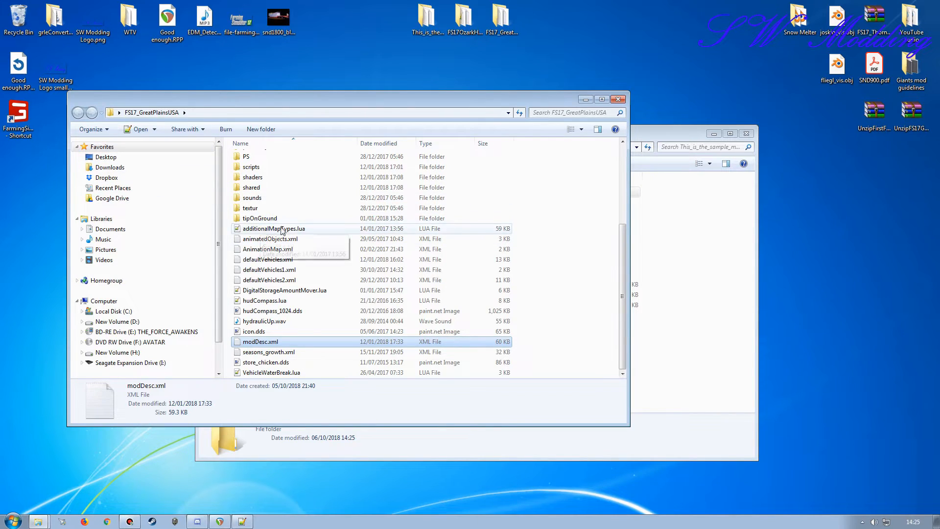
scroll(299, 236, up, 4)
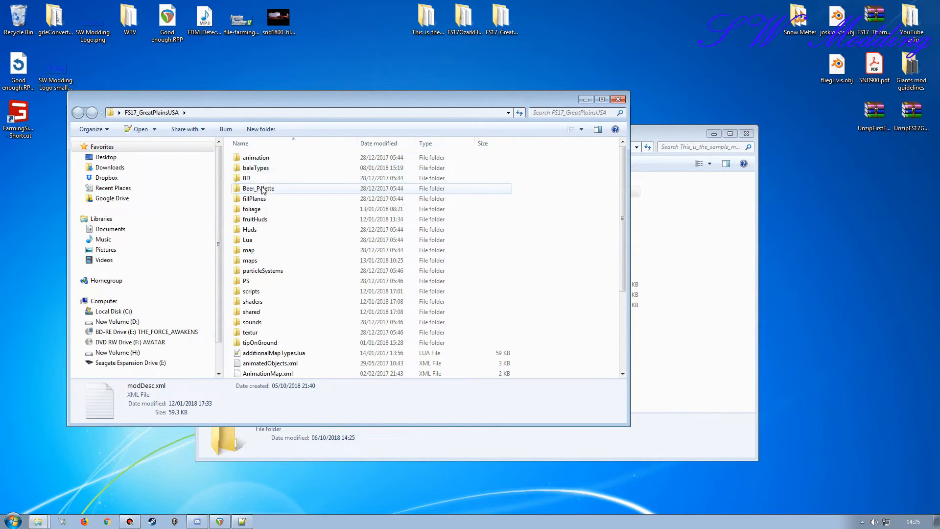
click(262, 220)
double_click(261, 220)
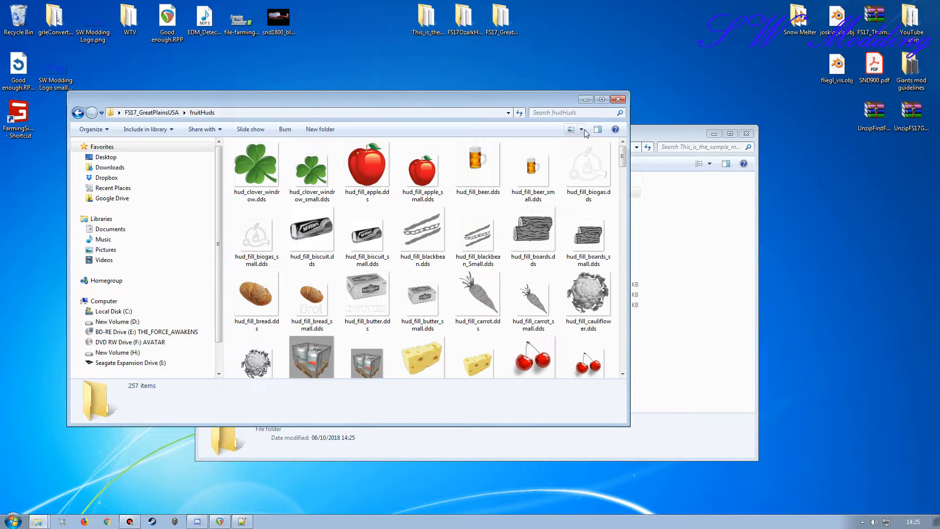
click(573, 112)
click(553, 126)
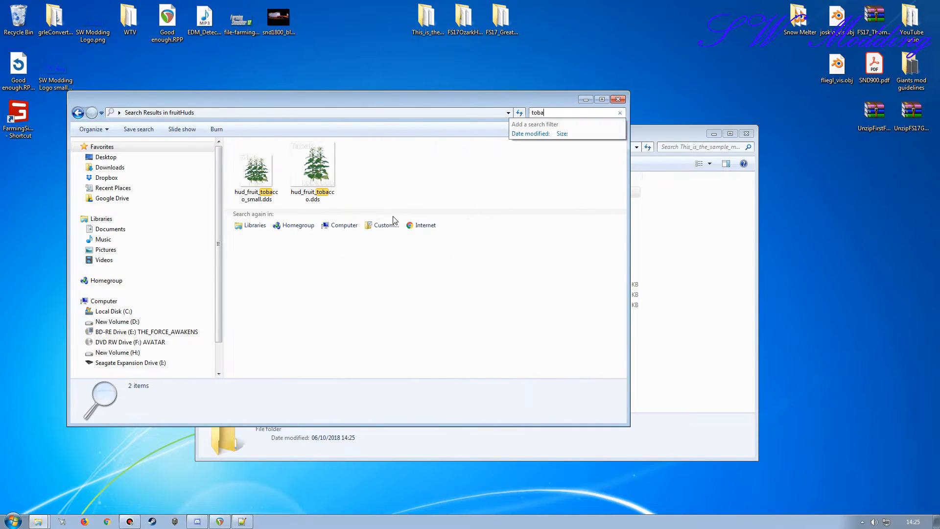
ctrl+click(317, 173)
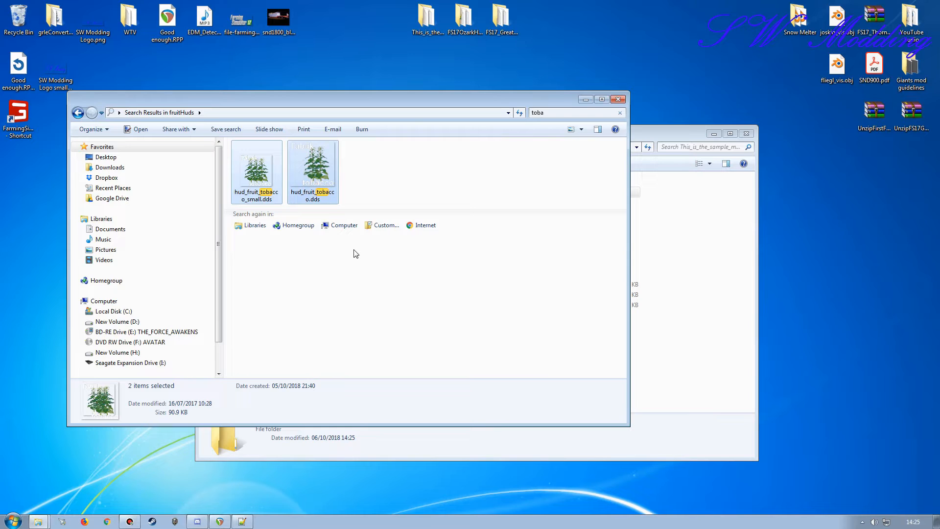
click(670, 136)
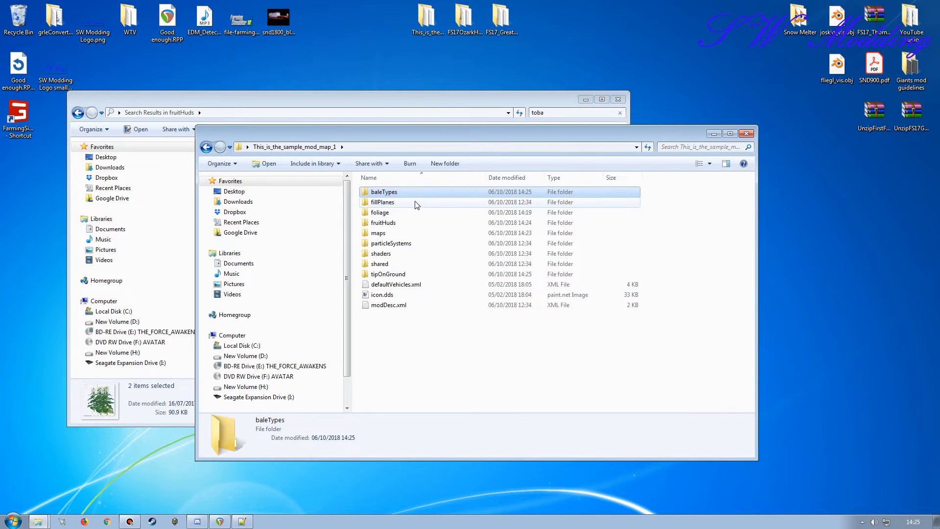
double_click(386, 222)
key(ctrl+v)
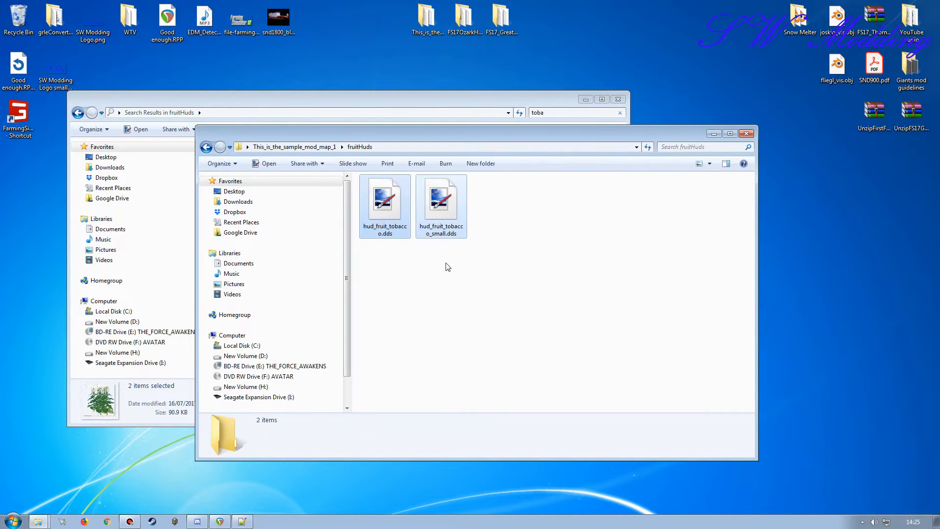
- Clear the fruitHuds search and search the Great Plains map's tipOnGround folder for "toba"
click(295, 100)
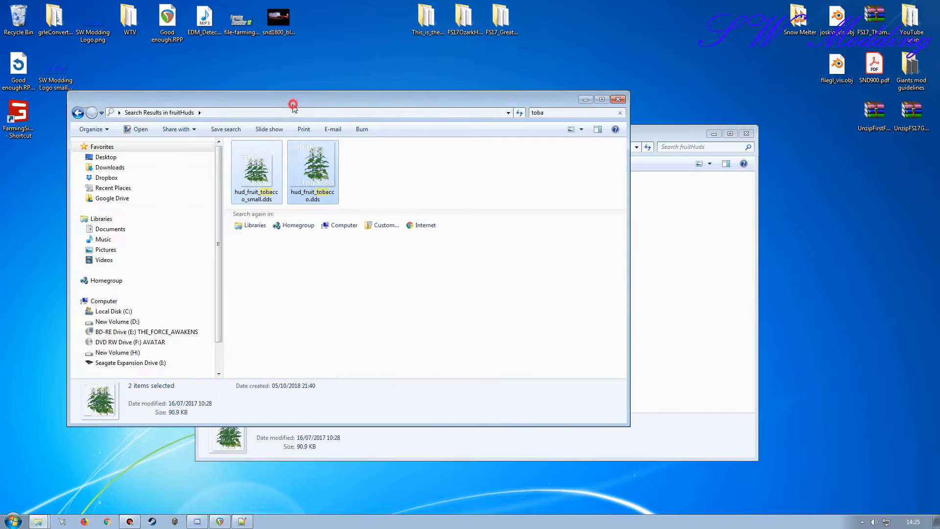
click(276, 285)
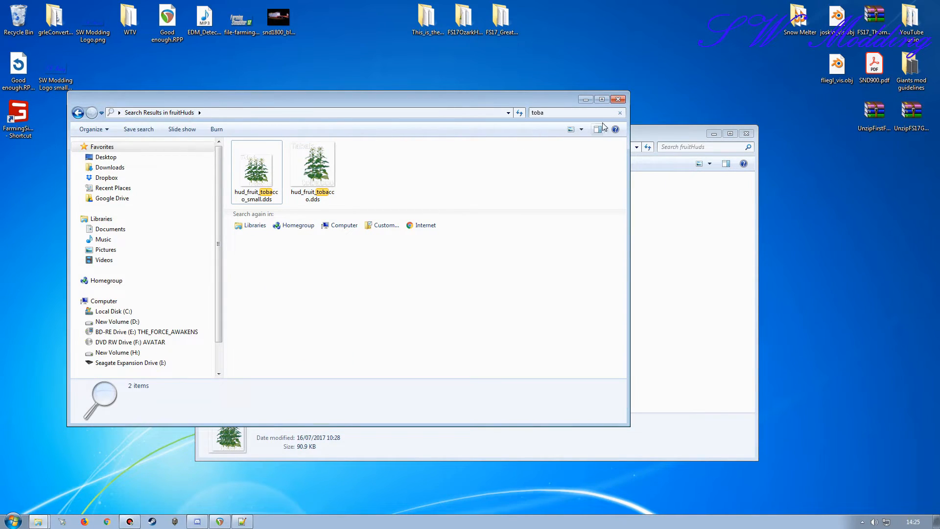
click(620, 113)
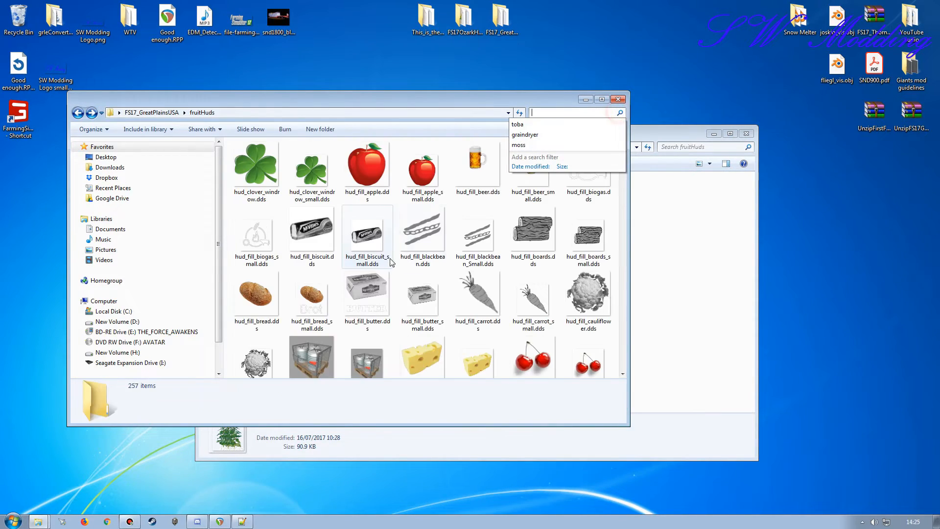
click(173, 112)
double_click(277, 342)
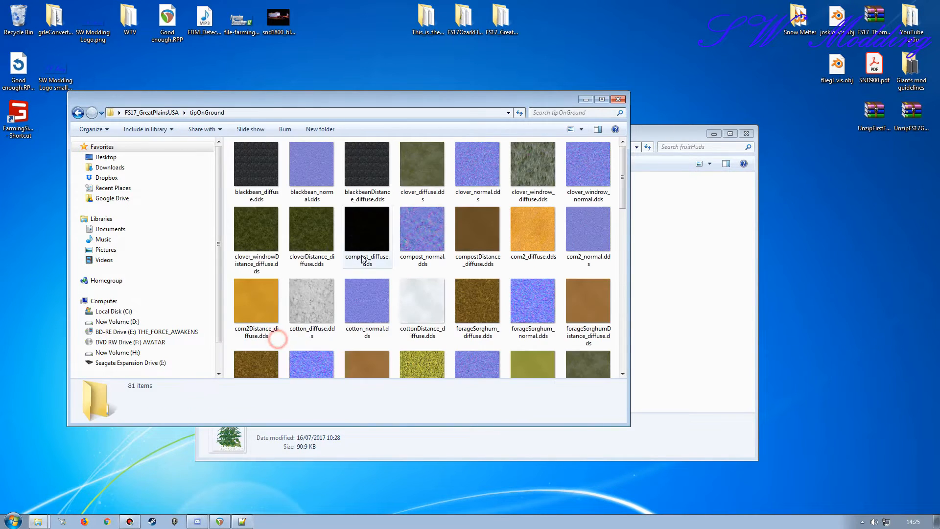
click(558, 111)
text(toba)
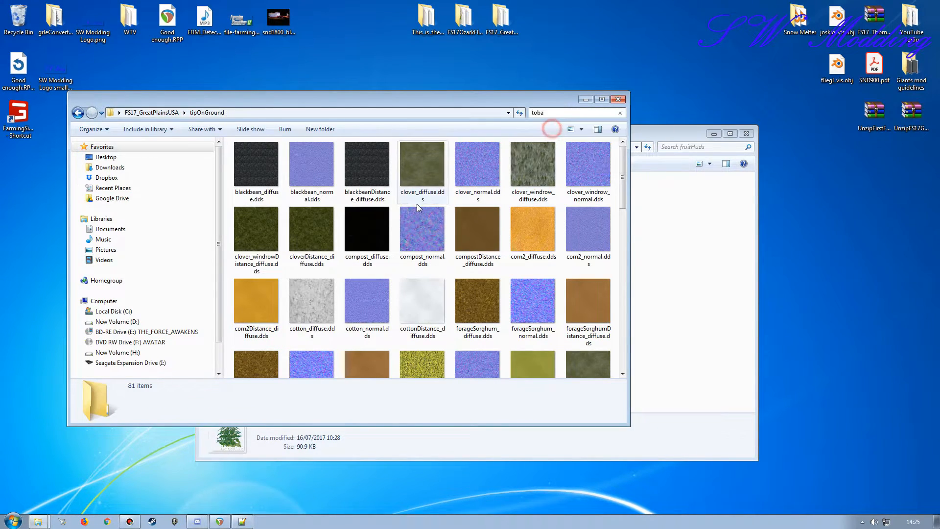
- Copy tobacco_specular.dds, tobacco_normal.dds and tobacco_diffuse.dds into the sample map's tipOnGround folder
click(256, 164)
shift+click(368, 164)
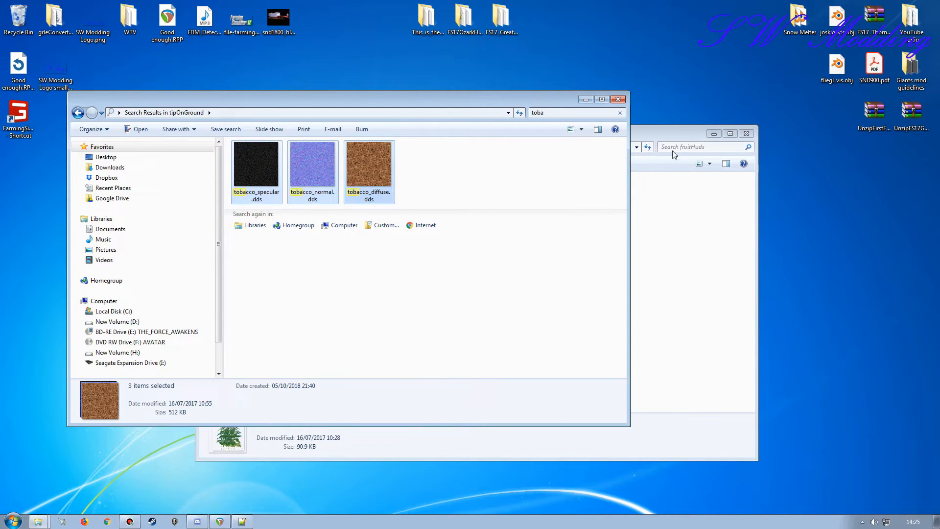
click(678, 140)
key(BackSpace)
double_click(393, 275)
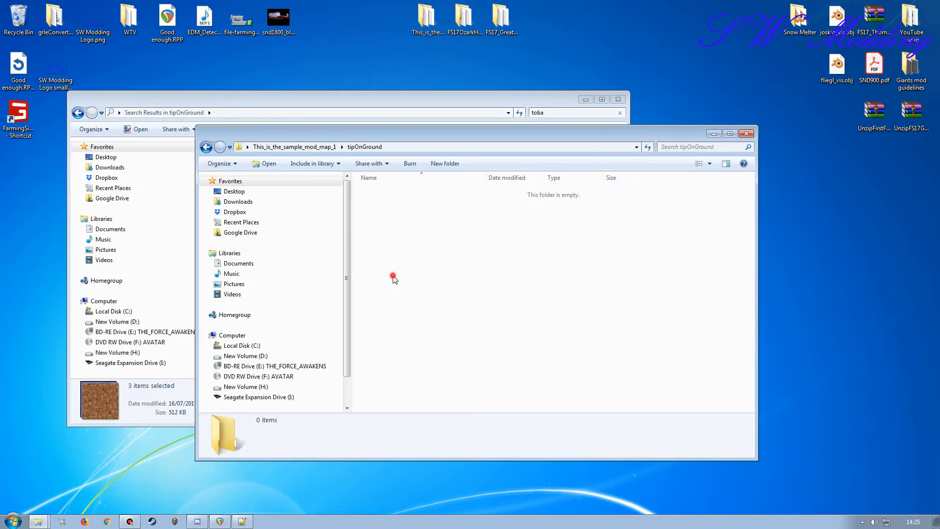
key(ctrl+v)
click(449, 297)
click(285, 99)
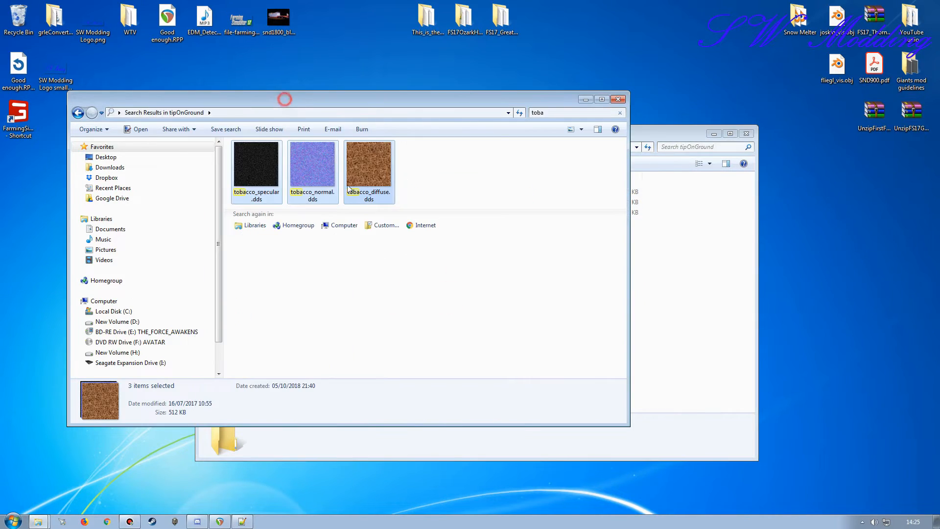
- Check the tobacco files in the sample map's foliage, fruitHuds and tipOnGround folders
drag(671, 133, 788, 97)
key(BackSpace)
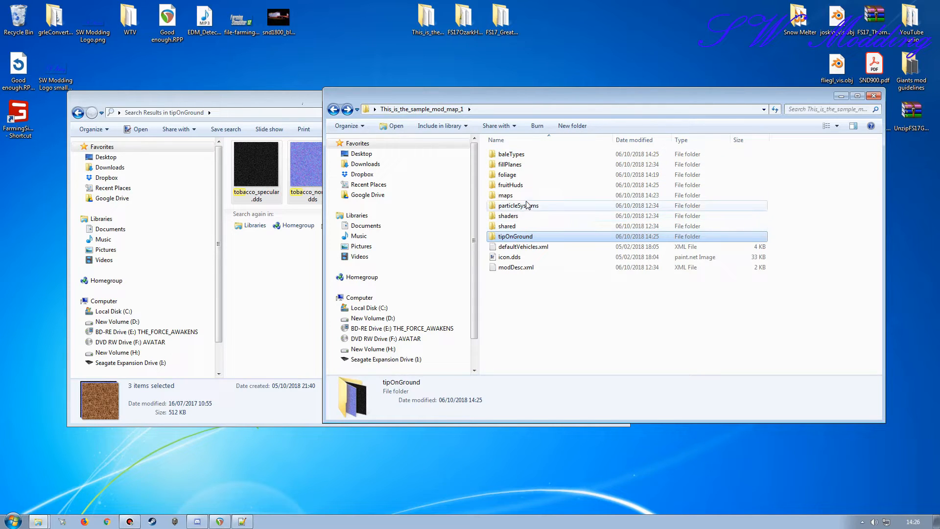
click(522, 175)
double_click(522, 176)
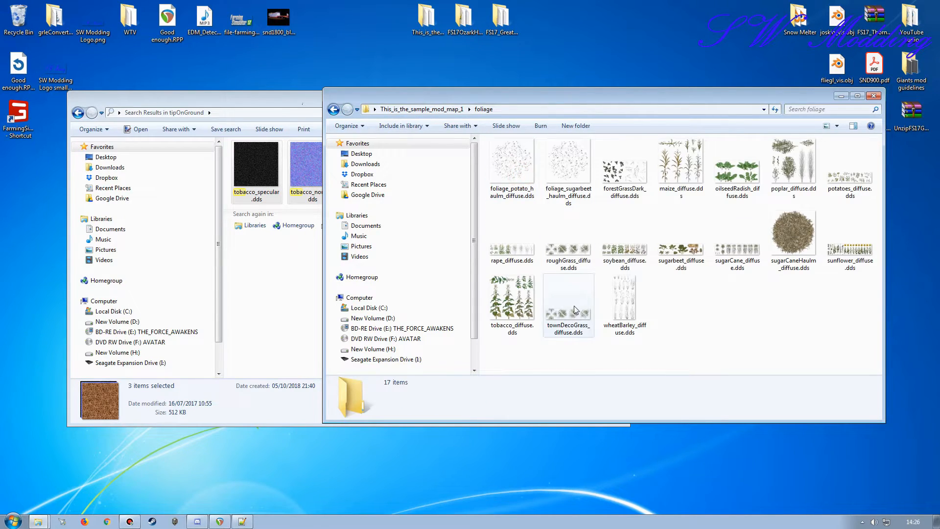
click(519, 294)
key(BackSpace)
double_click(515, 185)
key(BackSpace)
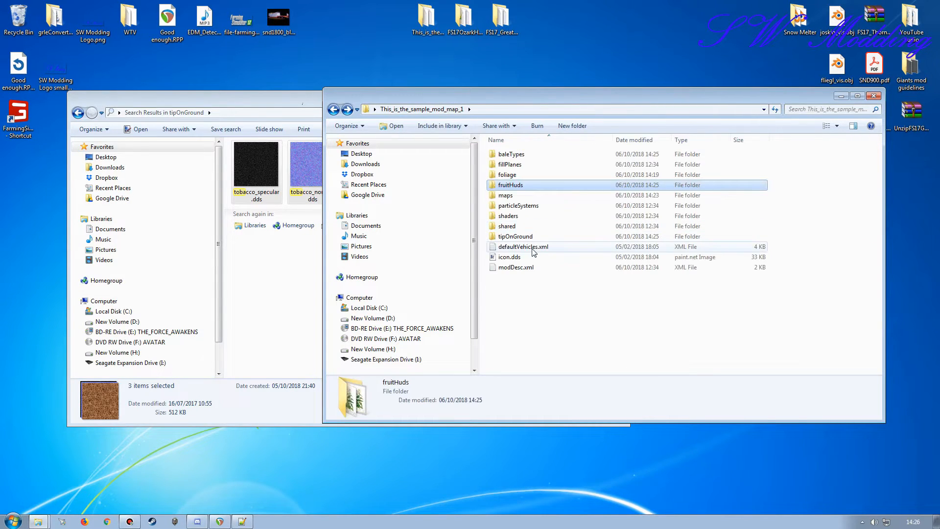
double_click(519, 235)
key(BackSpace)
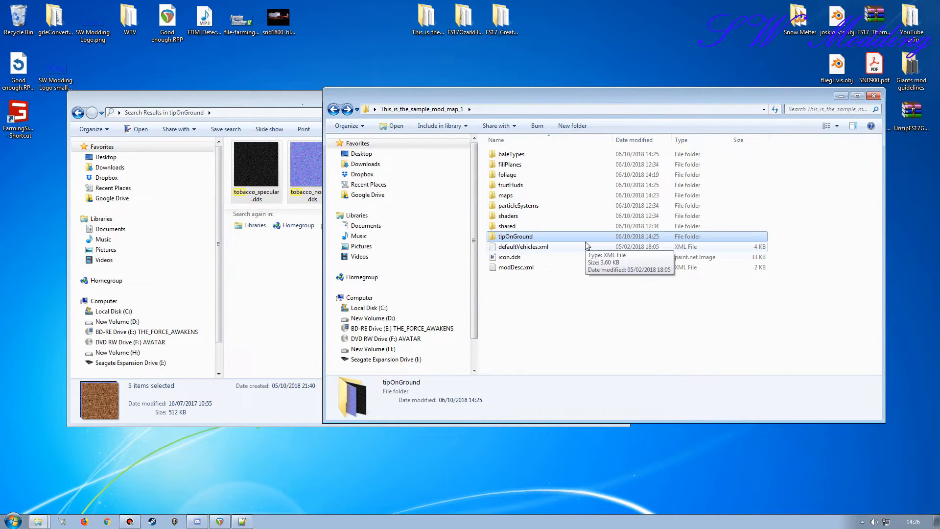
- Return to the FS17_GreatPlainsUSA folder and check the version header of its additionalMapTypes.lua in Notepad++
click(302, 101)
key(BackSpace)
key(BackSpace)
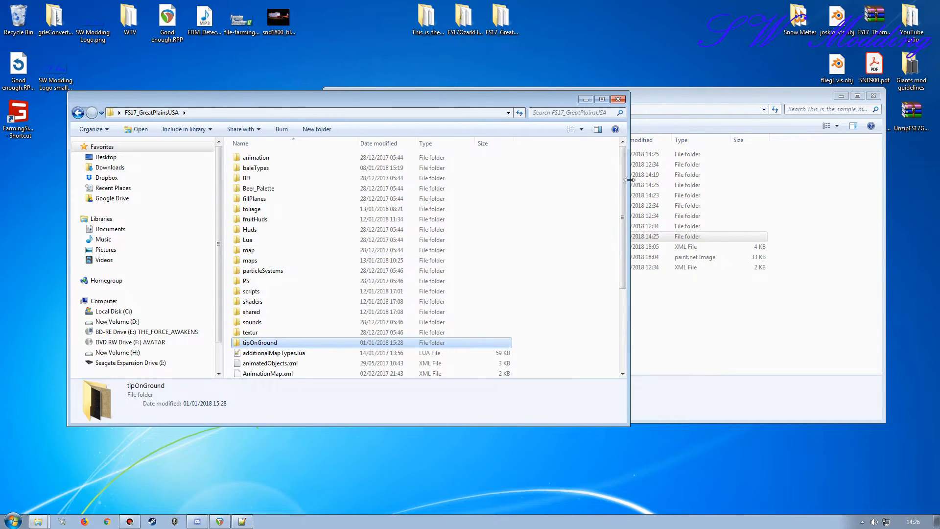
mouse_move(567, 92)
mouse_down()
mouse_move(500, 93)
mouse_move(559, 89)
mouse_up()
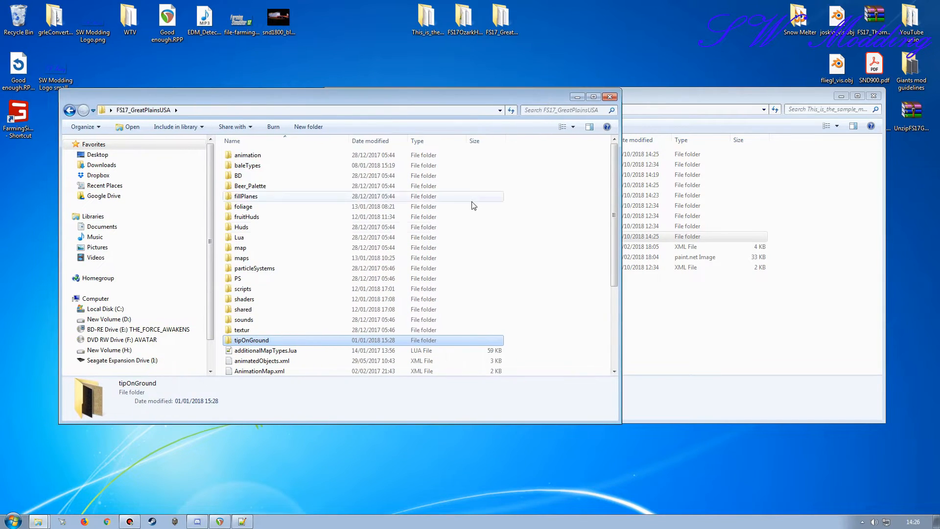
click(665, 101)
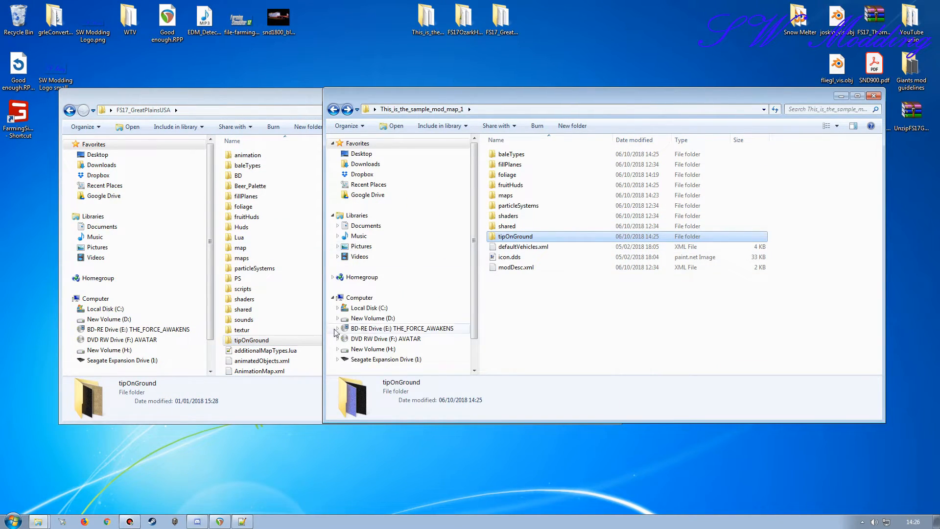
double_click(271, 352)
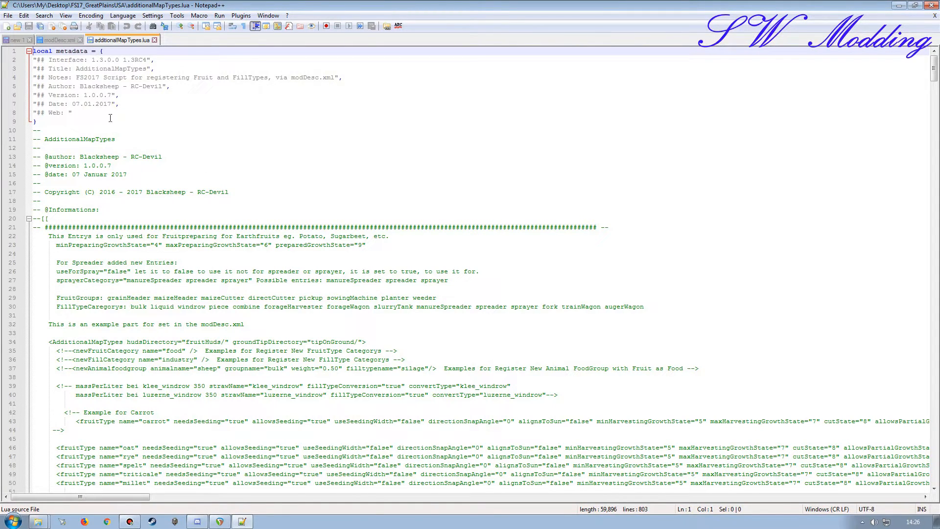
click(154, 40)
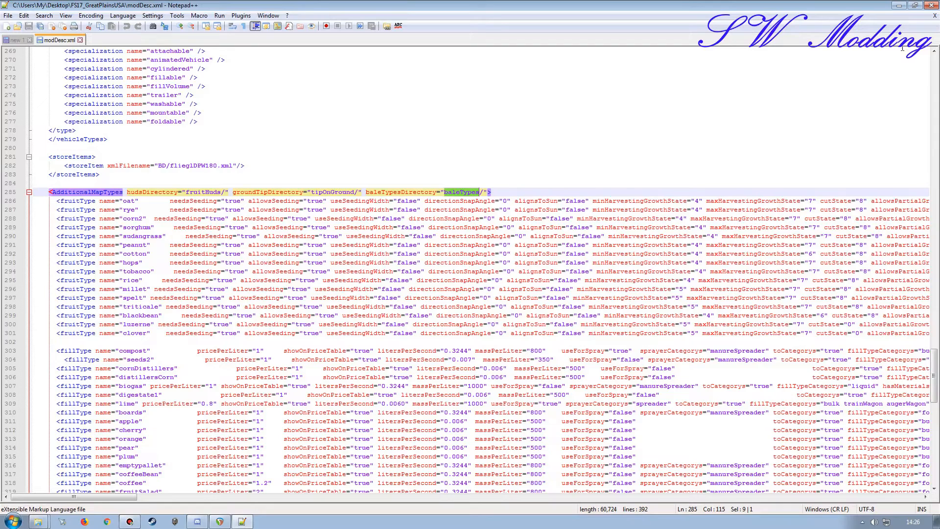
click(899, 5)
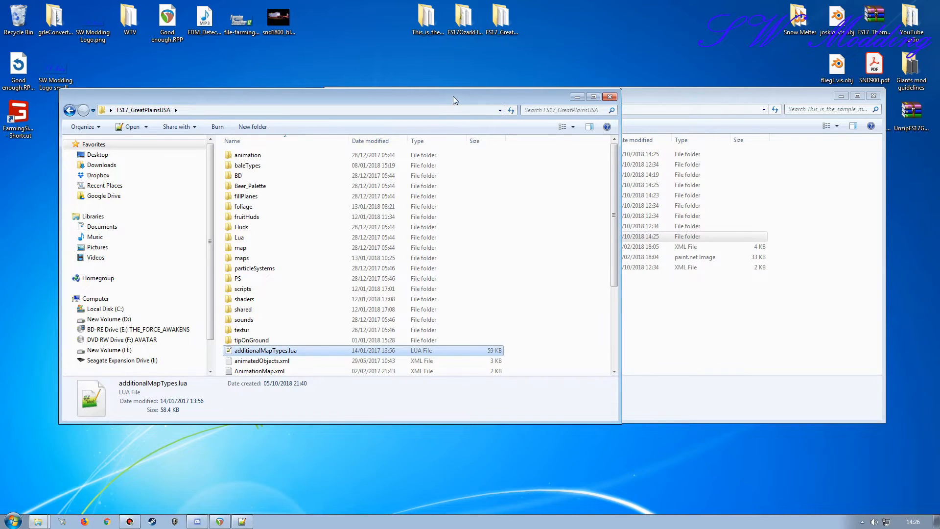
- Open the Manchester map folder inside the mods-1 folder of FarmingSimulator2017 under My Games
click(12, 521)
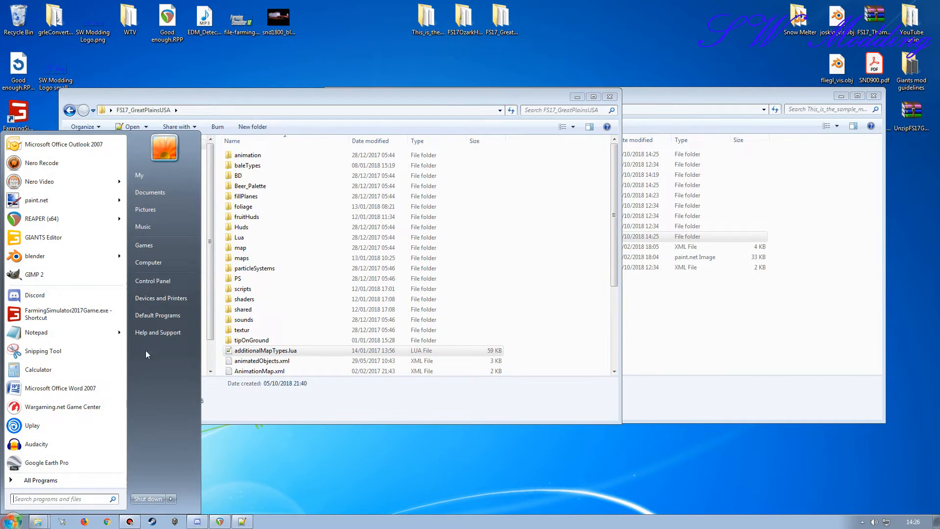
click(170, 195)
click(282, 341)
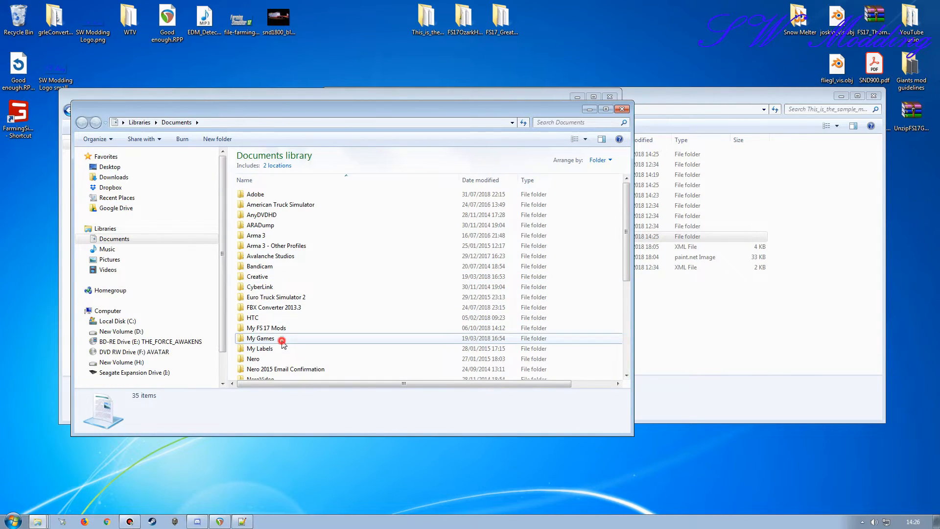
double_click(282, 341)
double_click(307, 257)
click(274, 214)
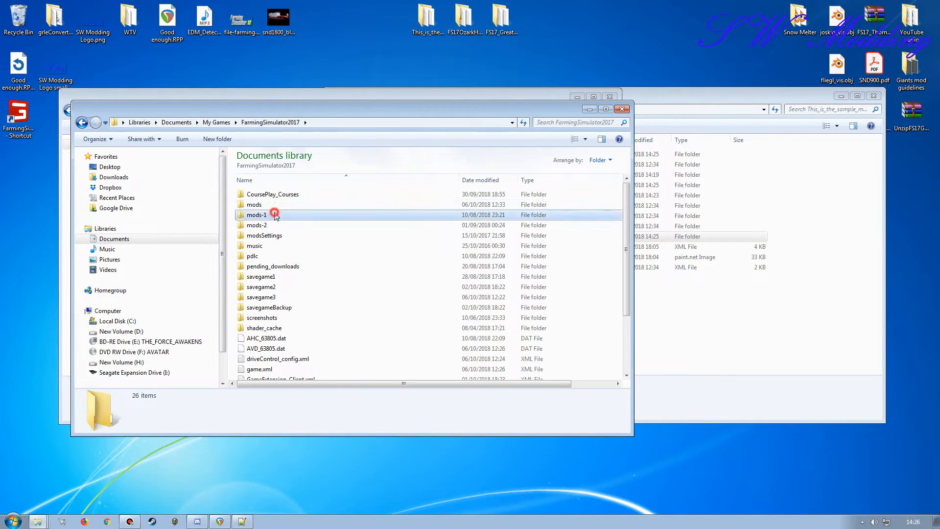
double_click(275, 215)
double_click(257, 205)
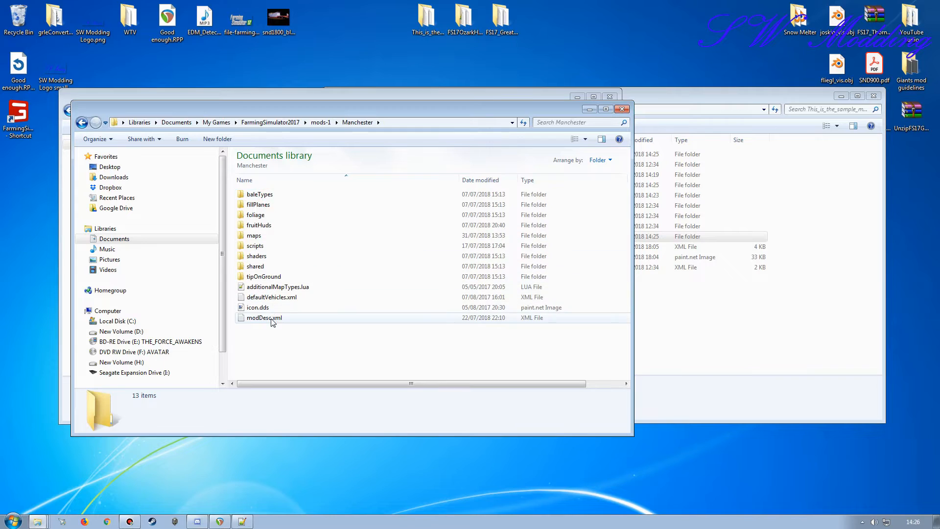
- Copy additionalMapTypes.lua from the Manchester folder into the sample mod map's main folder and close the Manchester window
click(259, 288)
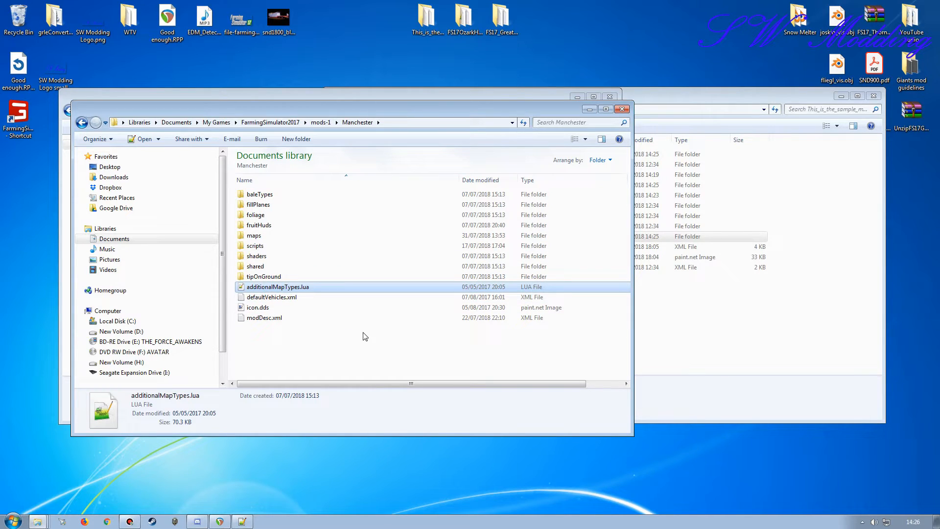
click(656, 95)
key(ctrl+v)
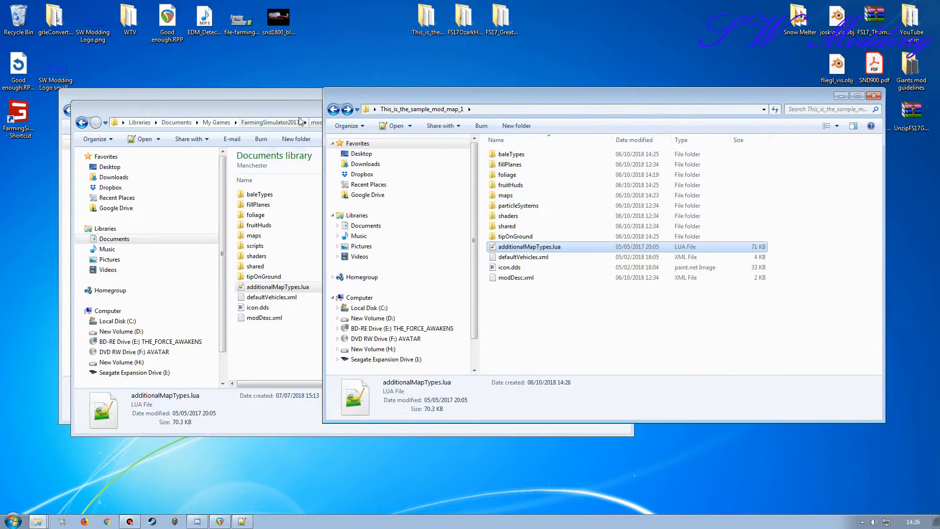
click(287, 110)
click(622, 109)
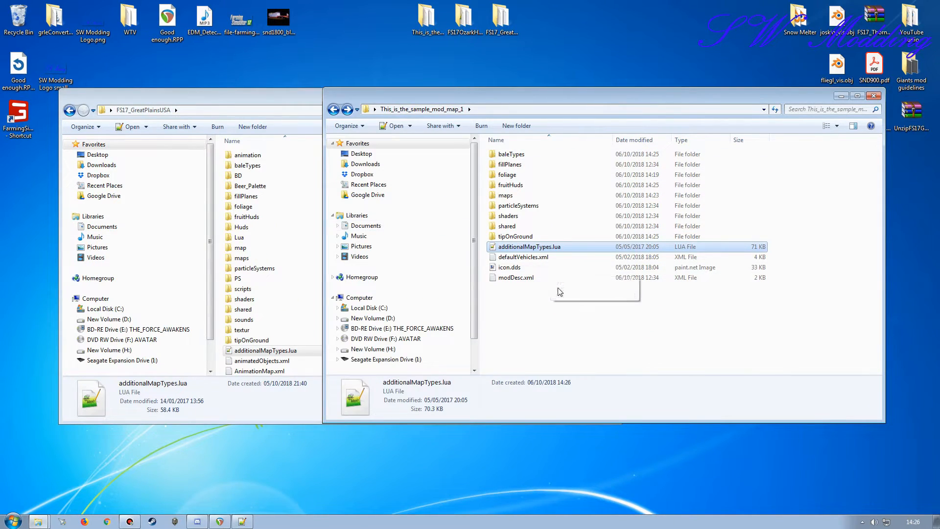
- Look over the Great Plains folder's files and check the version header of the sample map's additionalMapTypes.lua
click(301, 96)
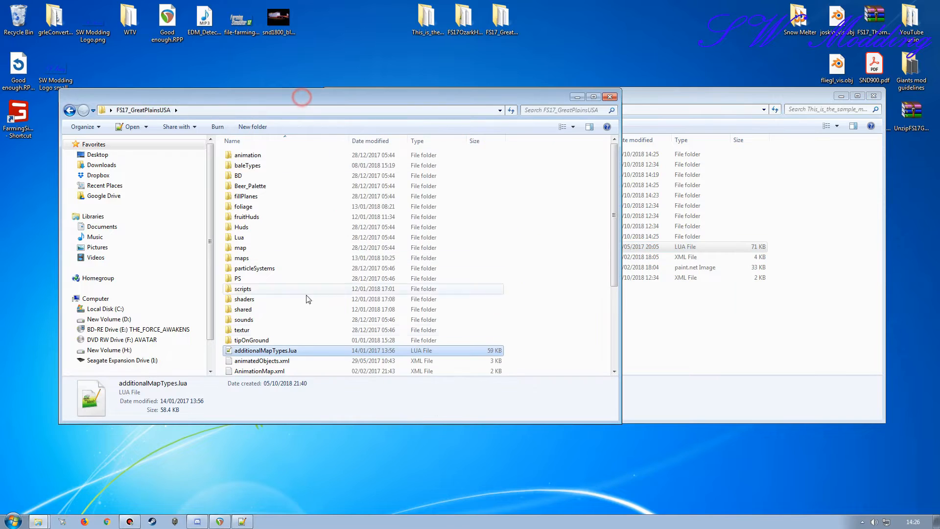
scroll(311, 259, down, 3)
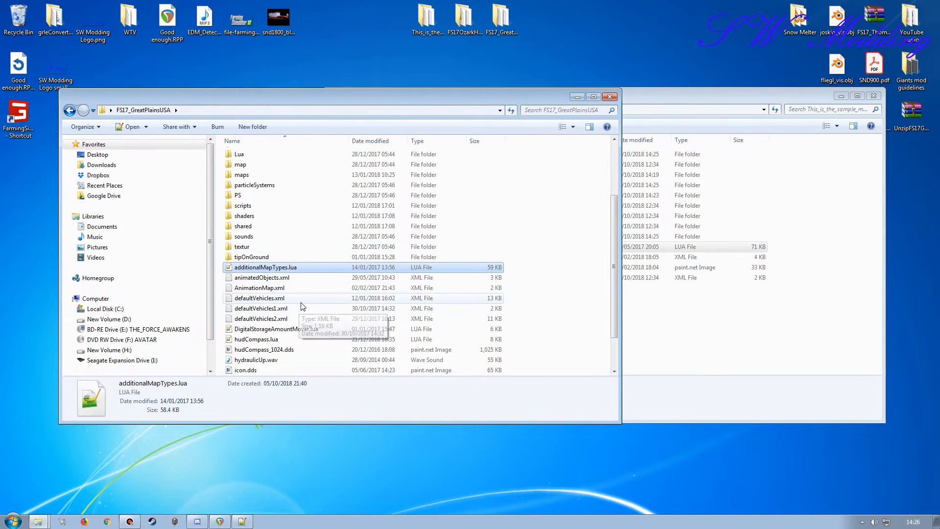
click(686, 95)
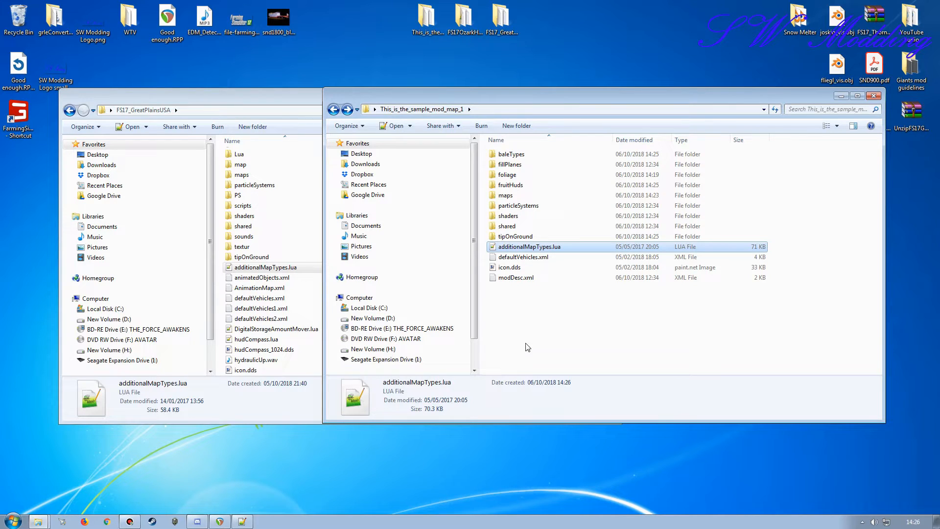
double_click(524, 247)
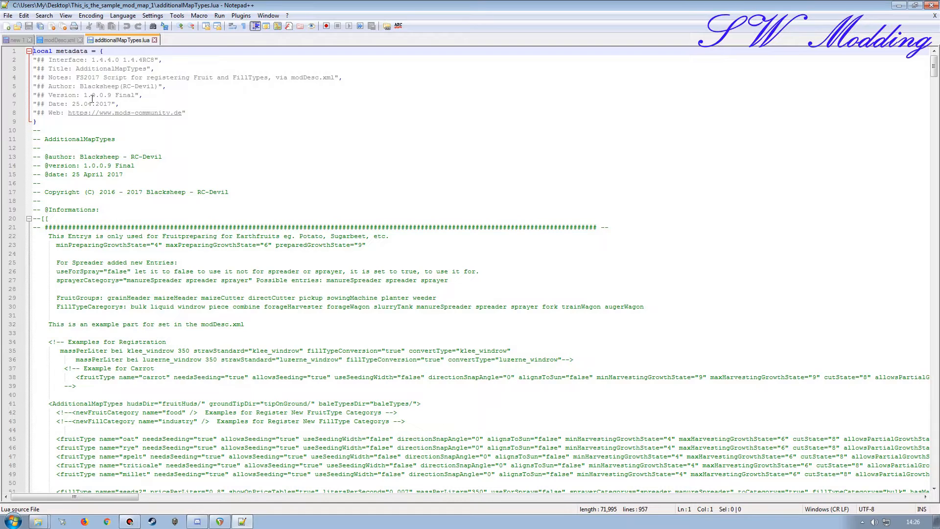
click(155, 40)
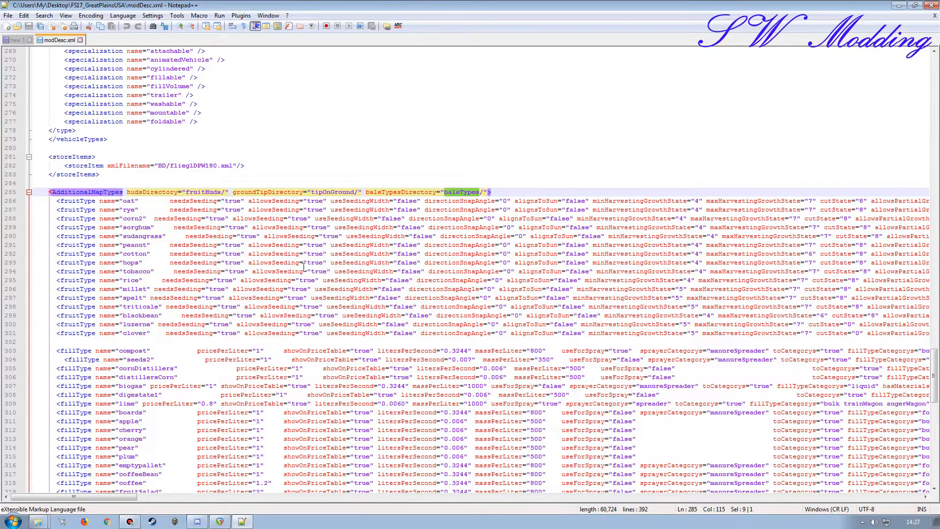
- Examine the AdditionalMapTypes fruit entries and the extraSourceFiles list in the Great Plains modDesc.xml, and return to the collected tobacco notes
drag(56, 263, 161, 264)
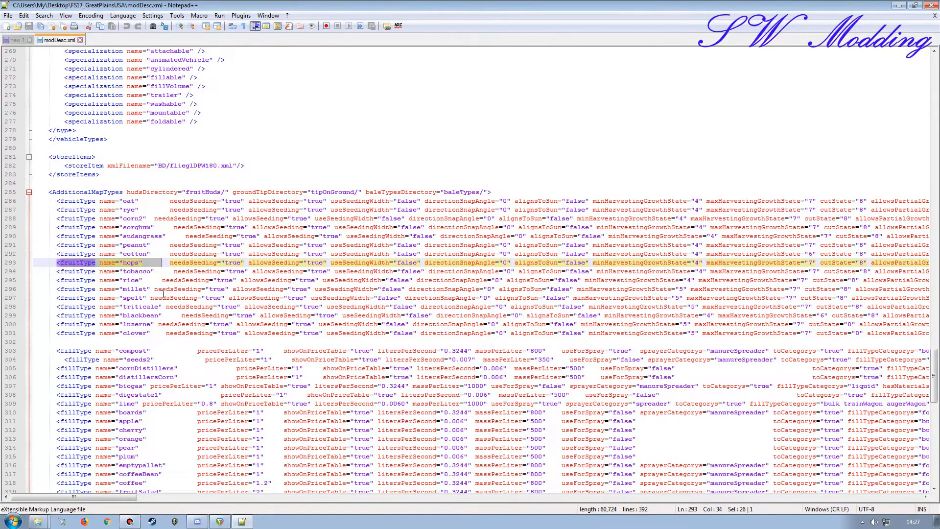
scroll(163, 294, up, 4)
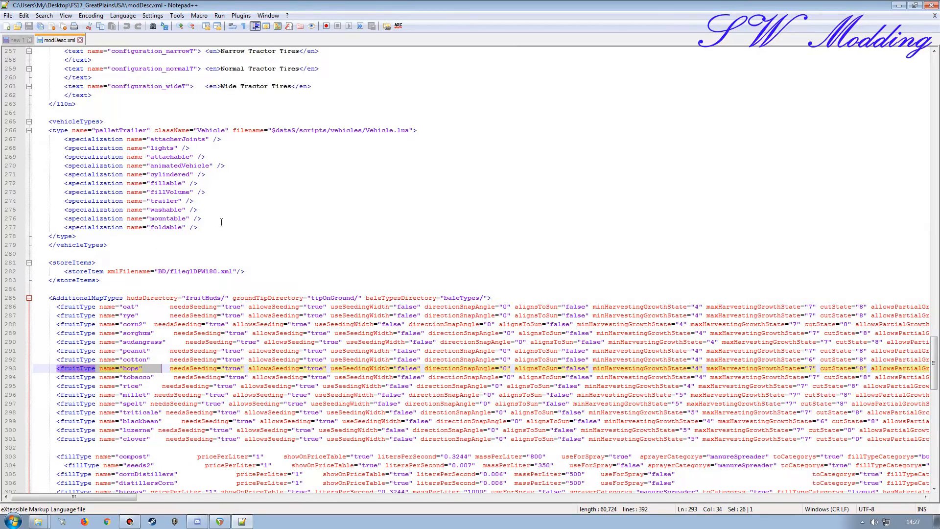
scroll(252, 231, up, 5)
scroll(197, 267, down, 20)
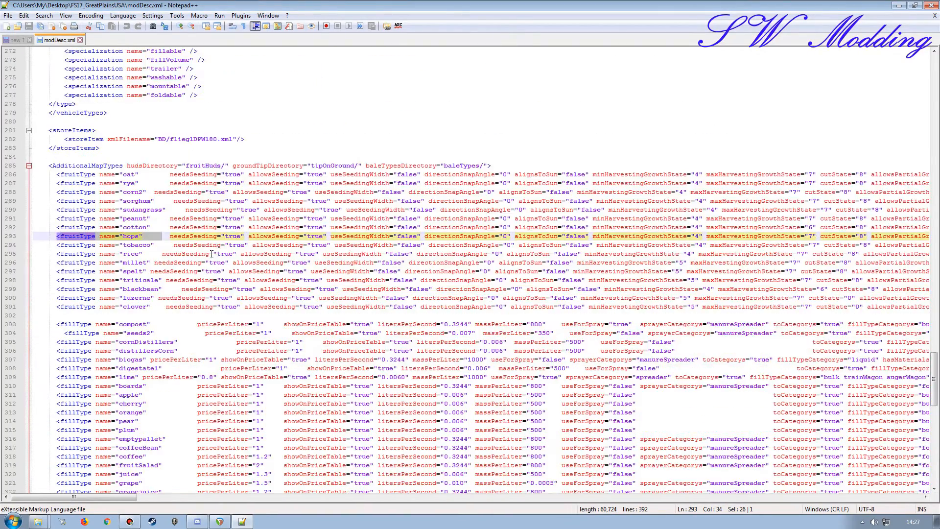
scroll(197, 267, down, 9)
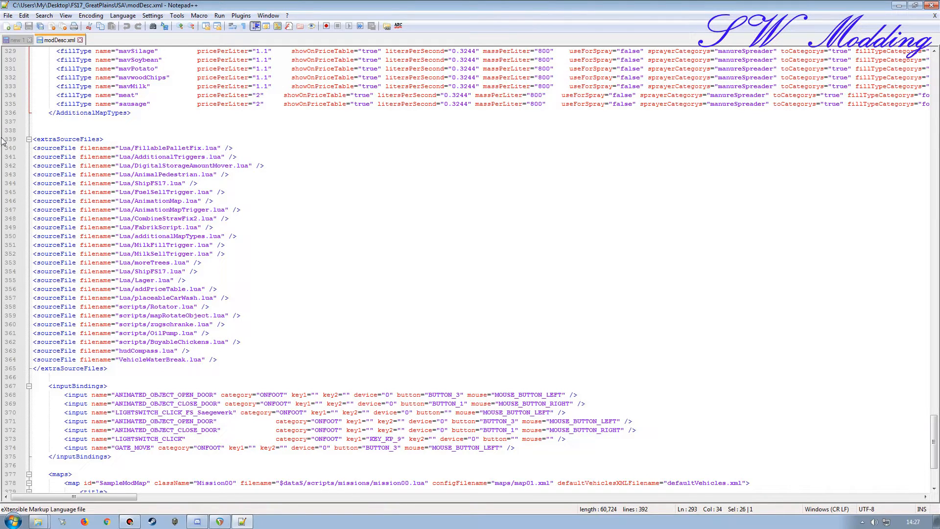
click(21, 40)
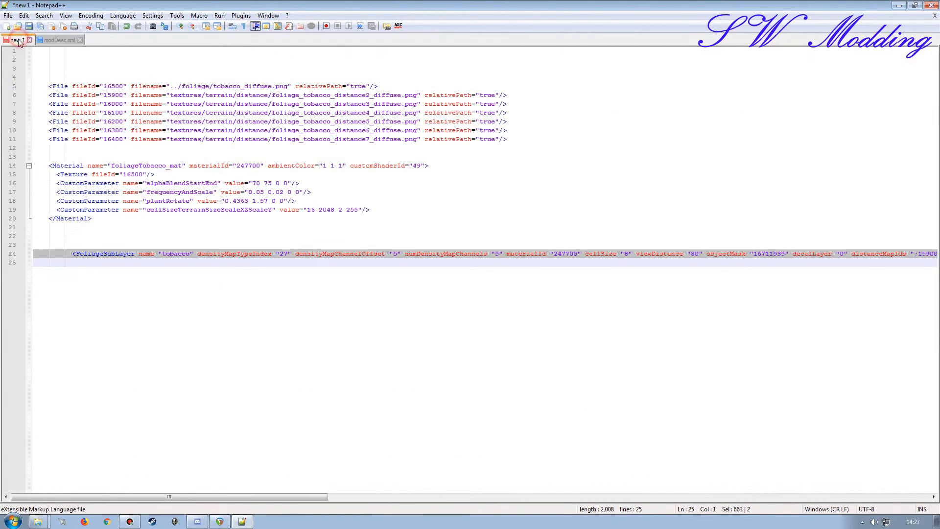
- Close the tobacco notes without saving and open the sample mod map's modDesc.xml
click(29, 40)
click(479, 295)
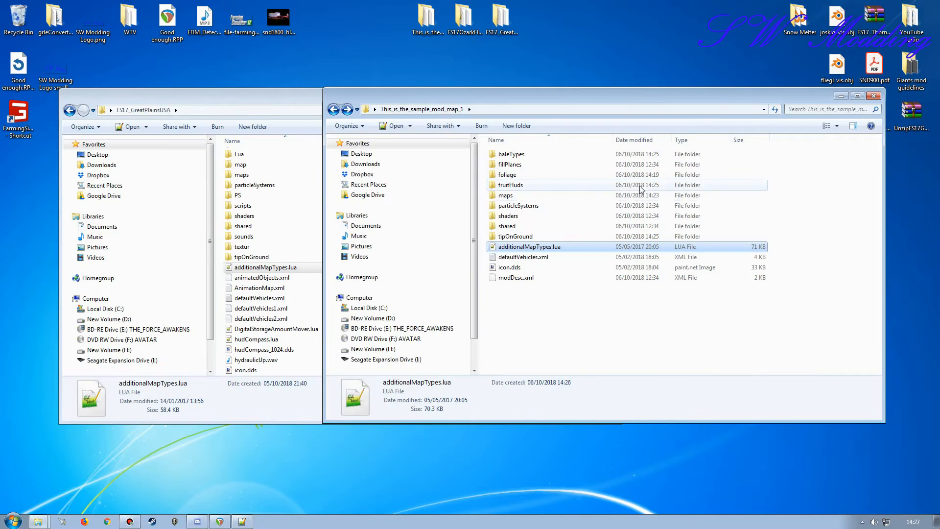
double_click(523, 275)
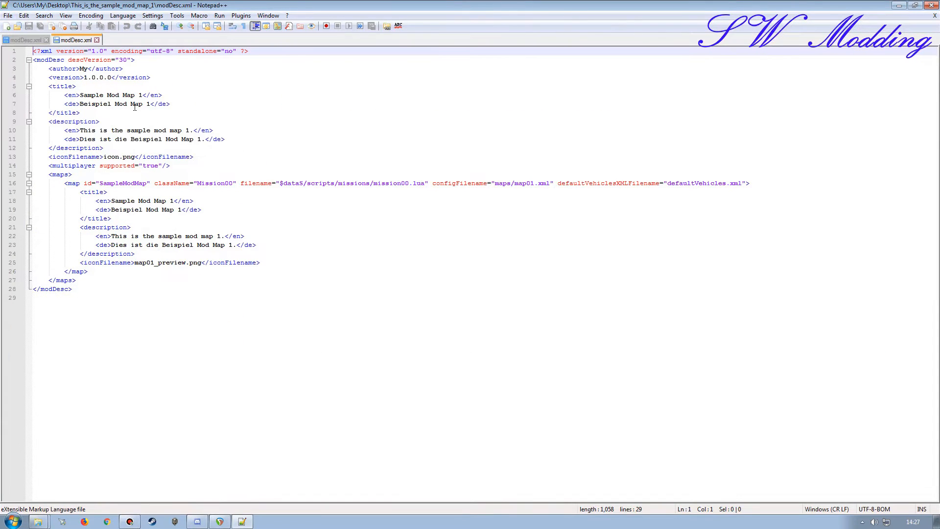
- Replace the author entry in the sample map's modDesc.xml with the modder's own name
drag(80, 69, 84, 74)
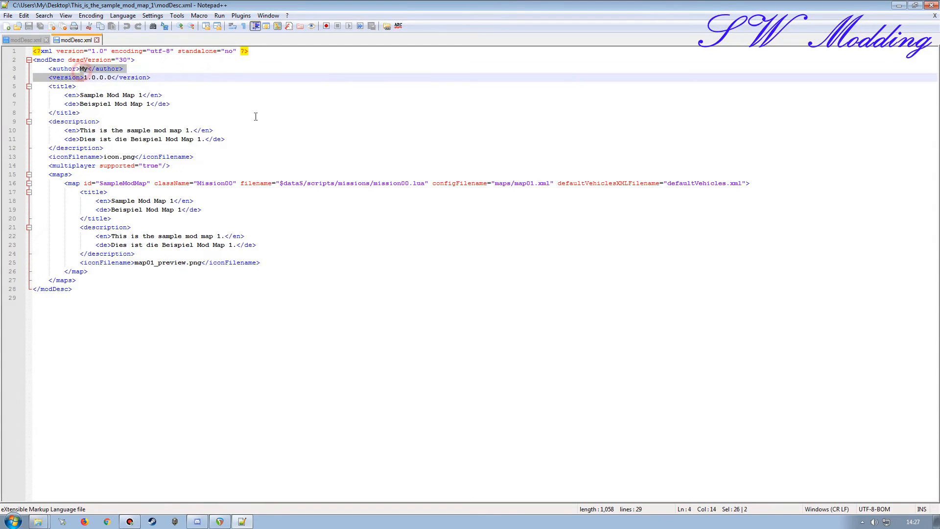
double_click(83, 69)
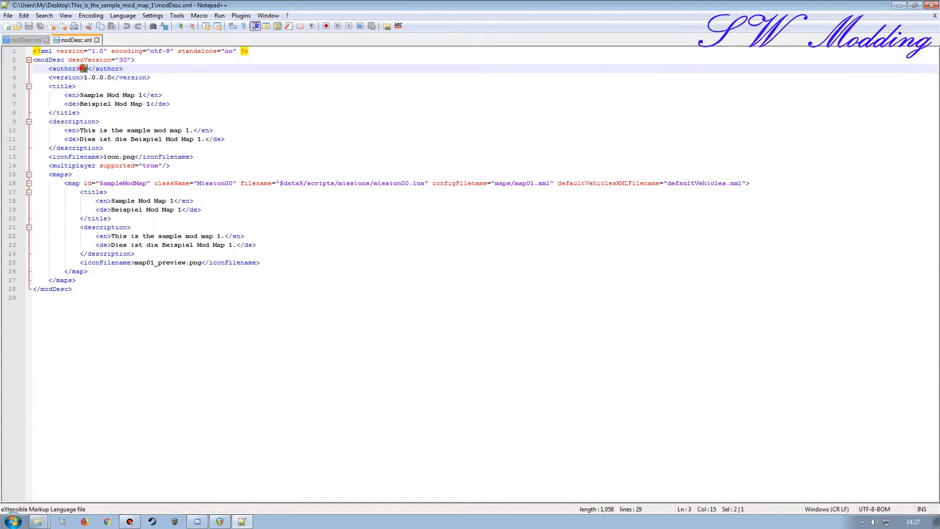
text(S)
text(hyW)
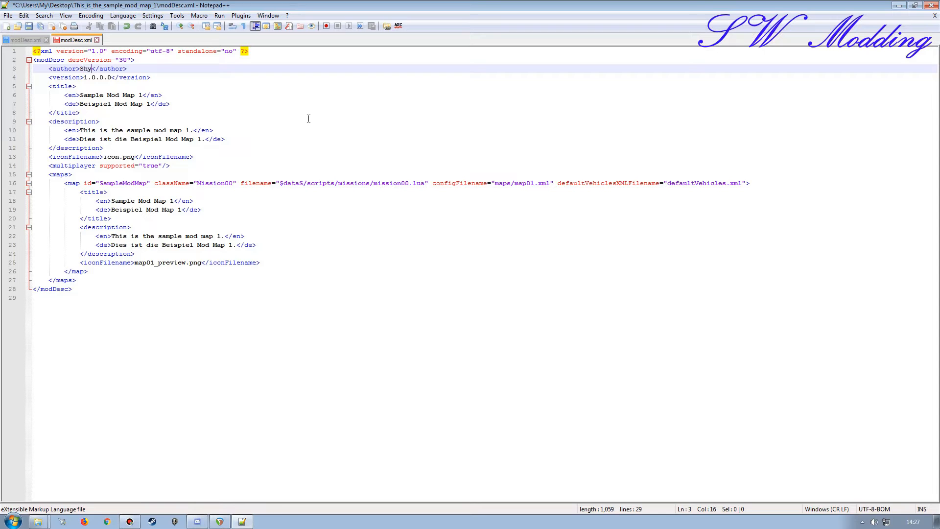
text(izard)
- Insert nine blank lines below the multiplayer line and change the map's preview icon path to maps/map01_preview.png
click(180, 166)
key(Return)
key(Return)
key(Return)
key(Return)
key(Return)
key(Return)
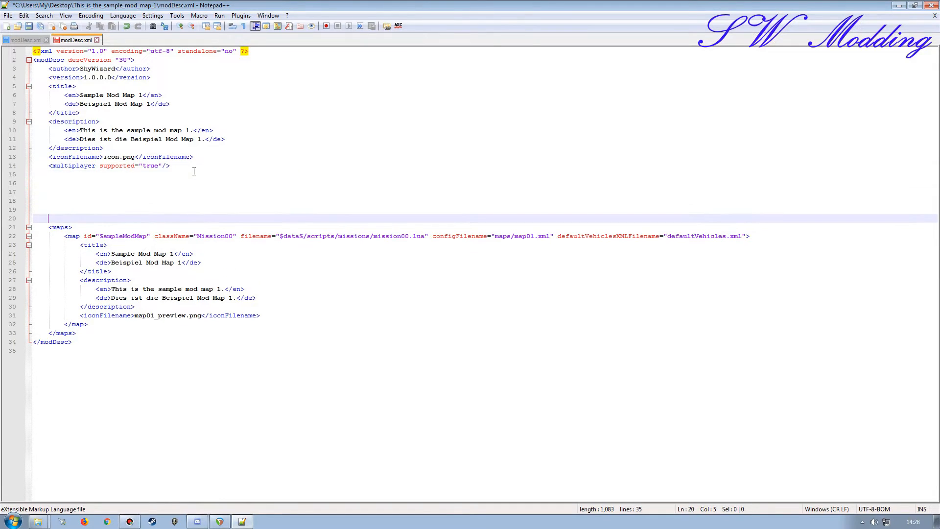
key(Return)
key(Return)
key(Return)
click(136, 342)
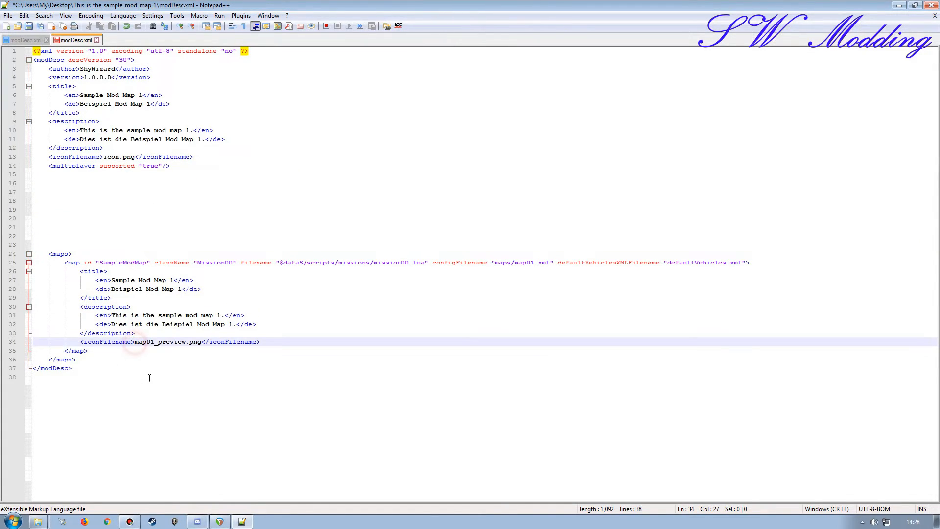
text(maps/)
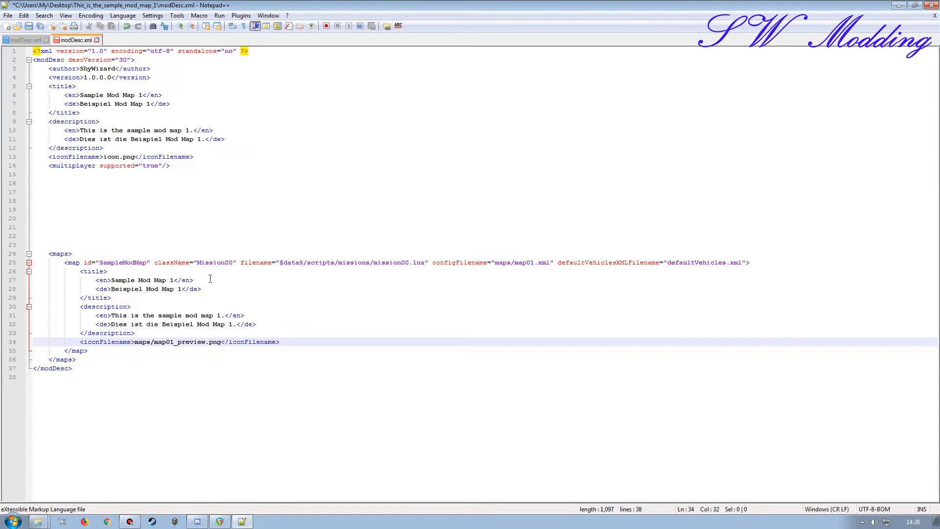
- Copy the opening extraSourceFiles tag from the Great Plains modDesc.xml to line 17 of the sample map's modDesc.xml
click(25, 40)
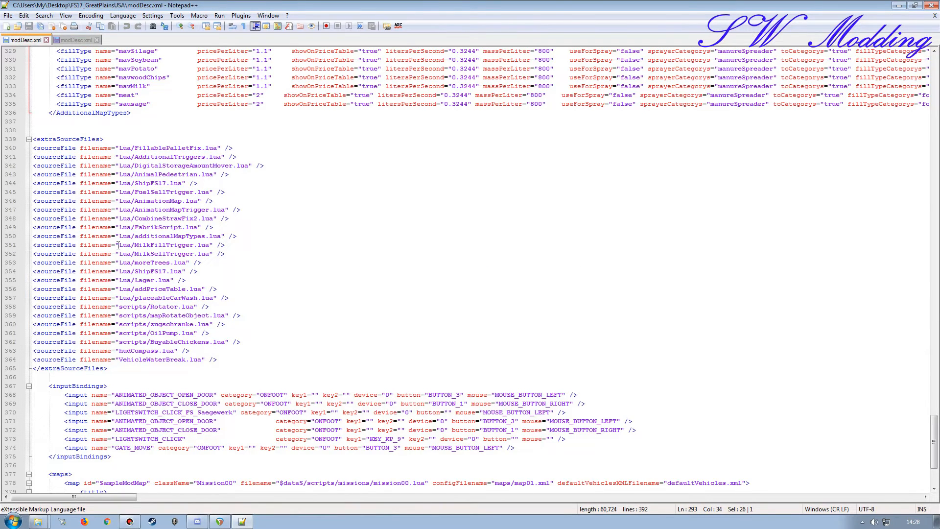
click(10, 139)
key(ctrl+c)
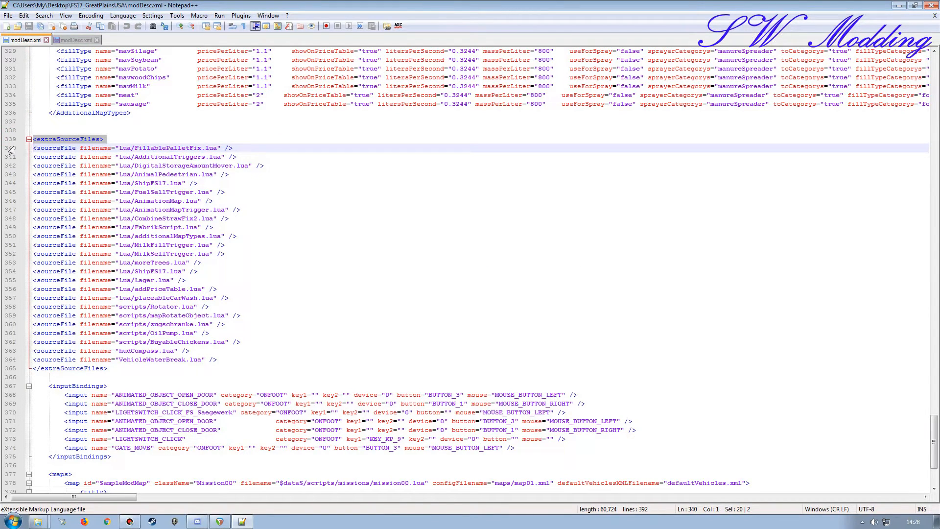
click(76, 39)
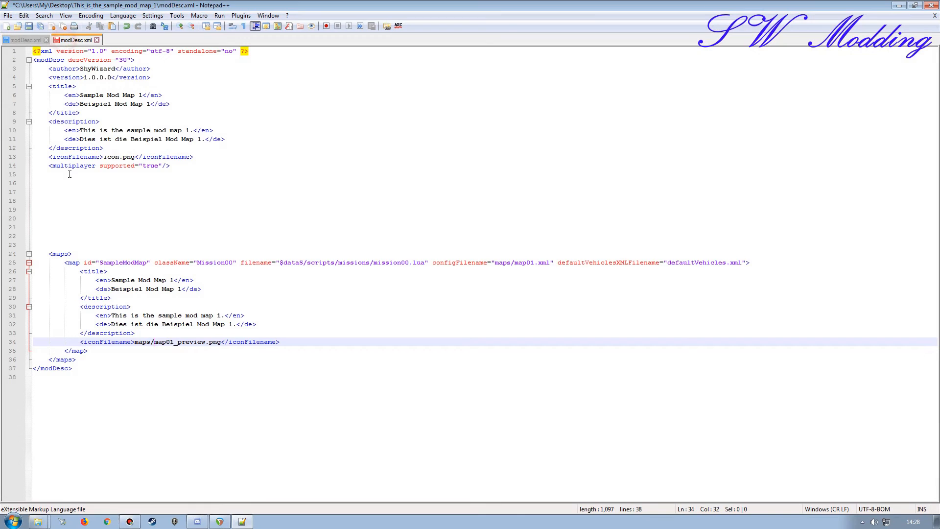
click(10, 192)
key(ctrl+v)
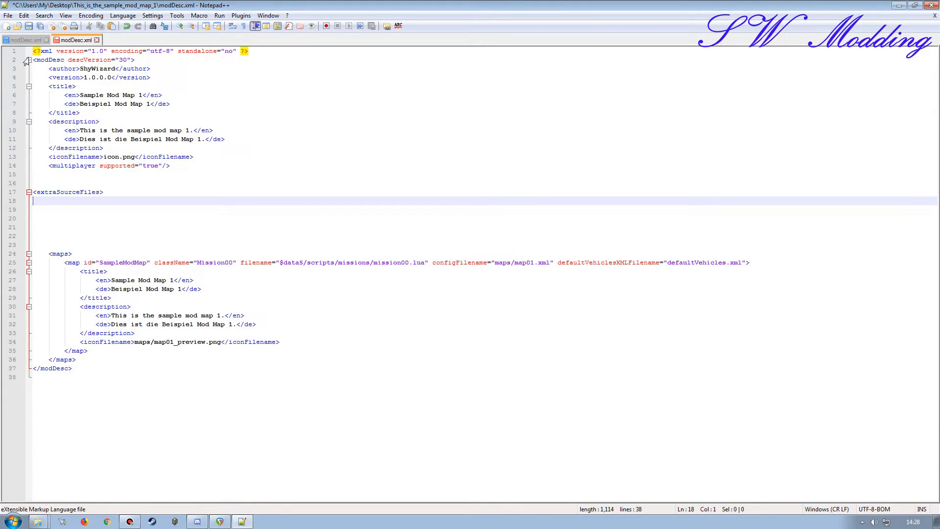
- Copy the closing extraSourceFiles tag from the Great Plains modDesc.xml to line 20 of the sample map's modDesc.xml
click(24, 40)
click(11, 368)
key(ctrl+c)
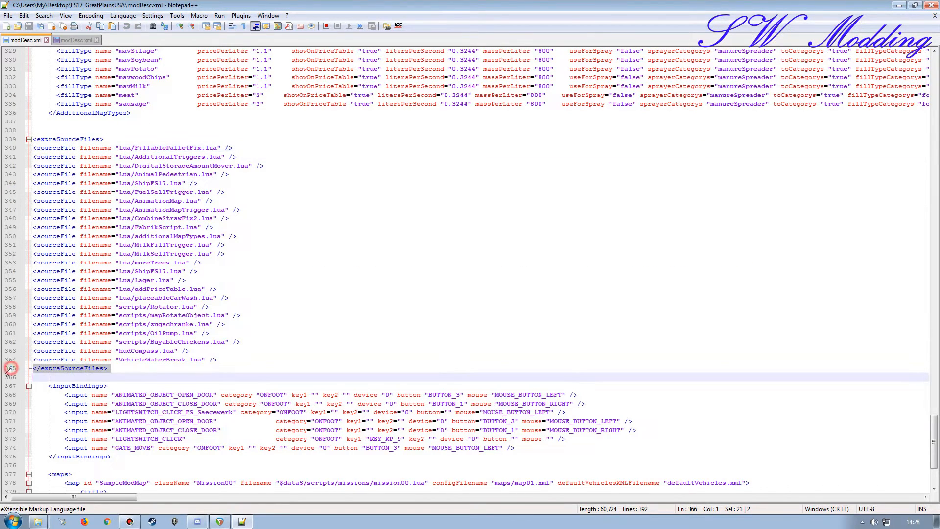
click(73, 39)
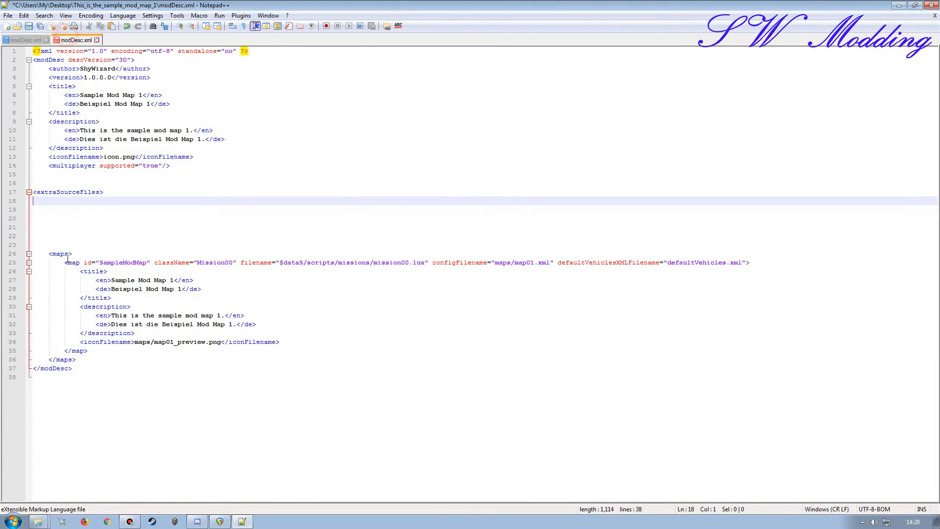
click(10, 218)
key(ctrl+v)
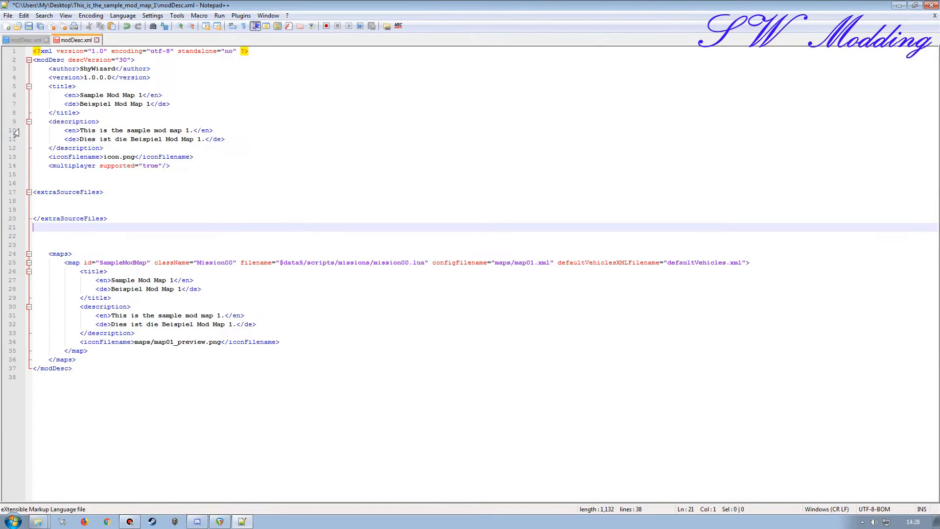
- Copy the Lua/additionalMapTypes.lua sourceFile line from the Great Plains modDesc.xml into the sample map's extraSourceFiles block
click(20, 39)
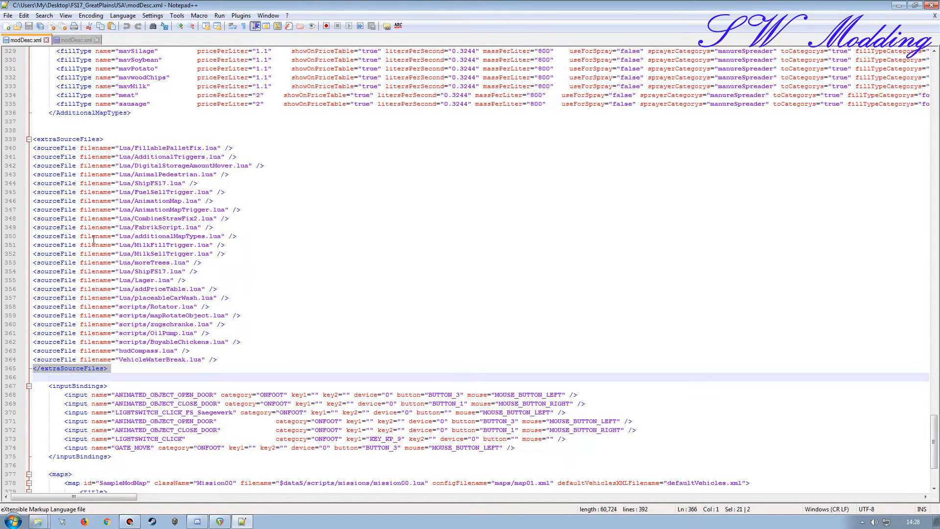
click(9, 236)
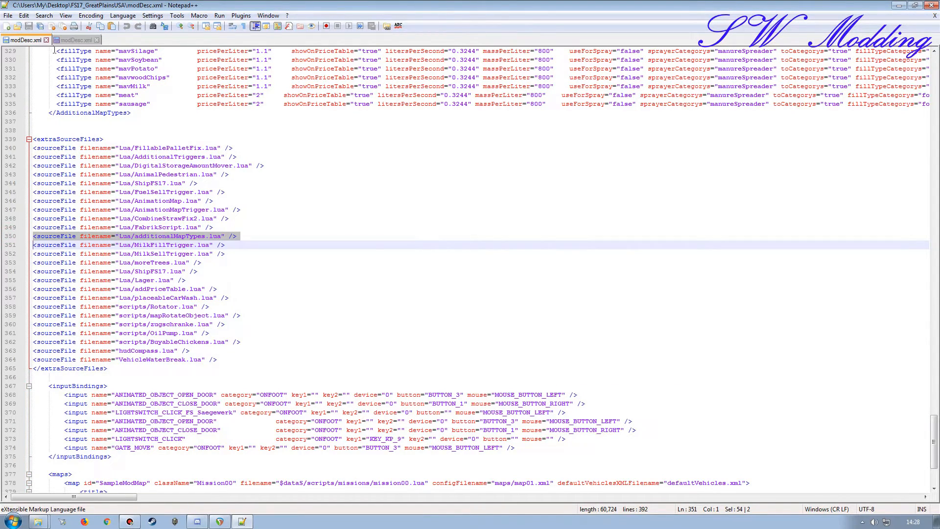
key(ctrl+c)
click(74, 40)
click(10, 202)
key(ctrl+v)
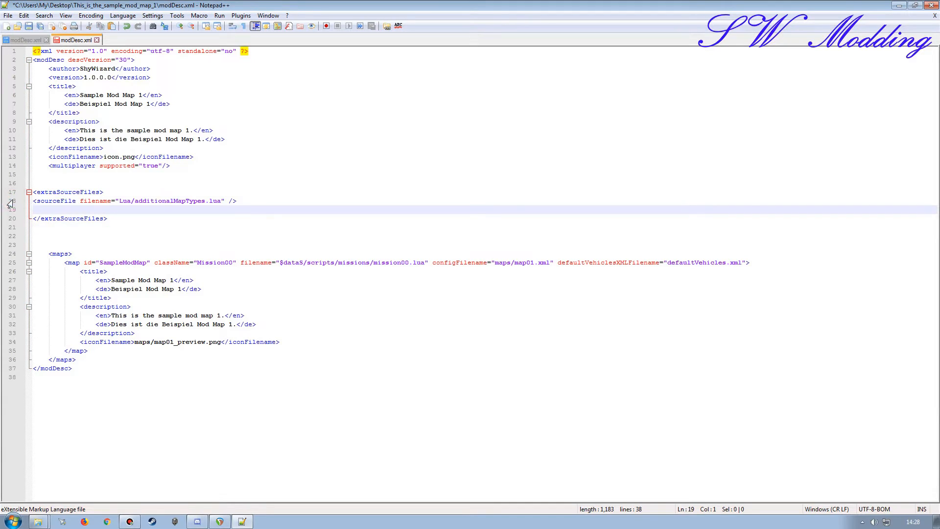
- Remove the blank line inside the extraSourceFiles block, indent its tags one level and its sourceFile line two levels
click(248, 201)
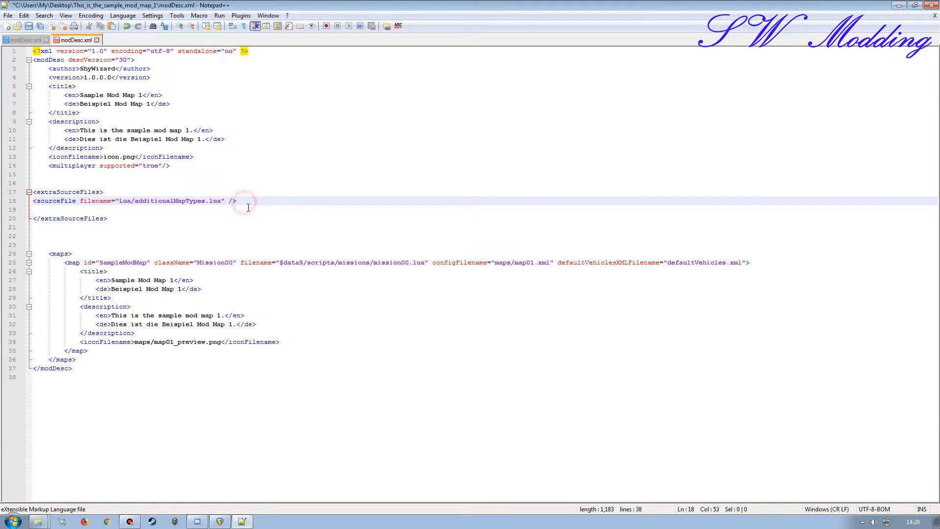
key(Delete)
click(33, 191)
key(Tab)
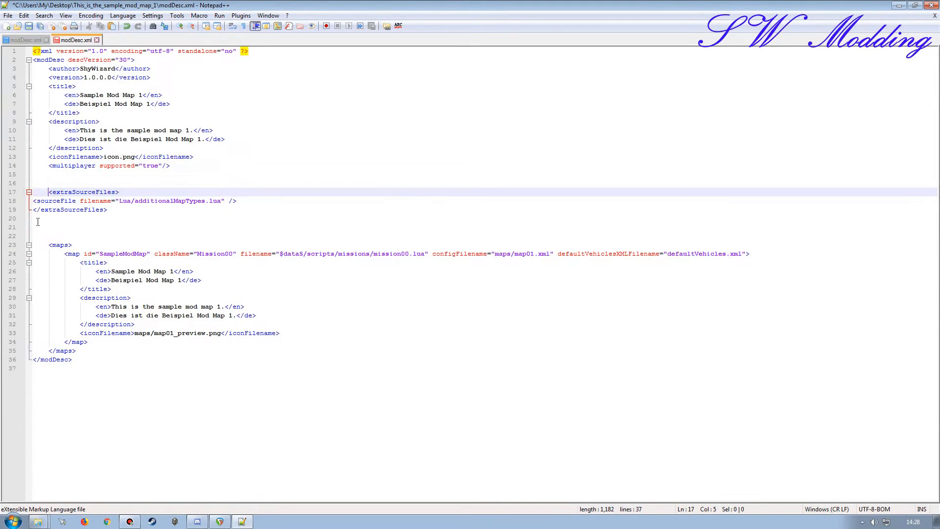
click(33, 201)
key(Tab)
key(Tab)
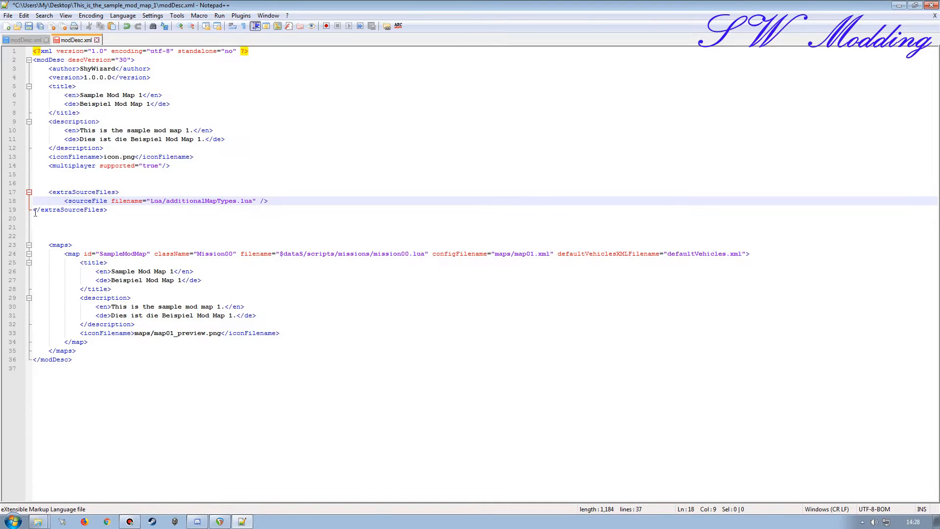
click(33, 209)
key(Tab)
key(Tab)
key(BackSpace)
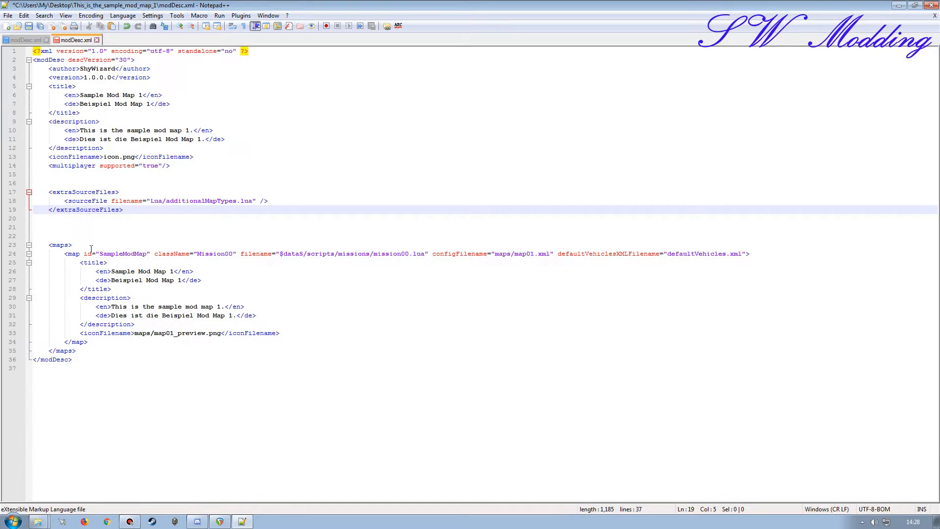
- Remove the Lua/ prefix from the sourceFile path so it reads additionalMapTypes.lua
click(165, 201)
key(BackSpace)
key(BackSpace)
key(BackSpace)
key(BackSpace)
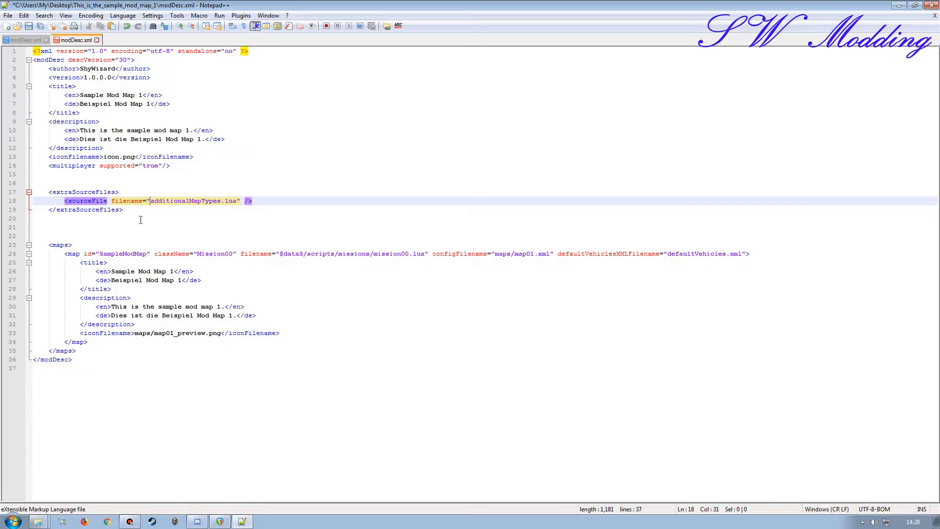
- Review the AdditionalMapTypes section of the Great Plains modDesc.xml and close that file
click(25, 39)
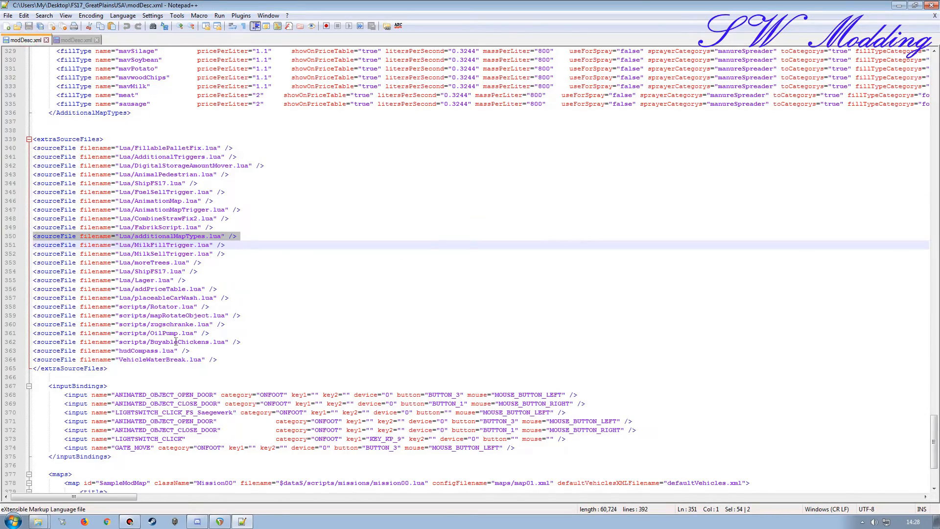
scroll(176, 267, up, 17)
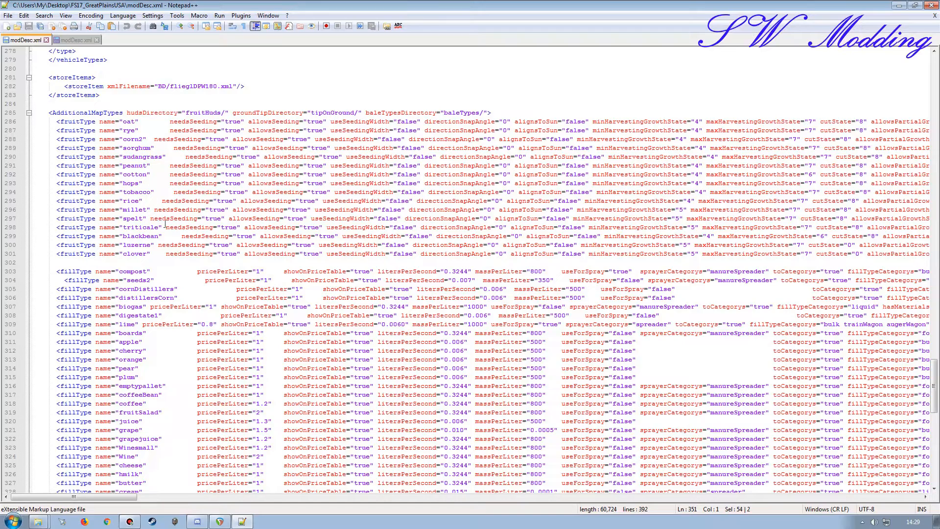
click(46, 40)
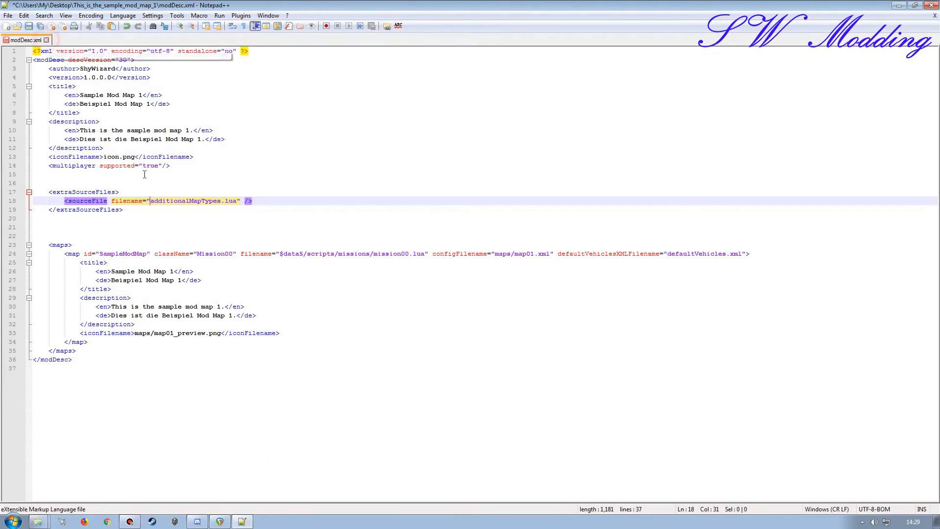
- Open the sample map's additionalMapTypes.lua and find its example section for the modDesc.xml
click(899, 5)
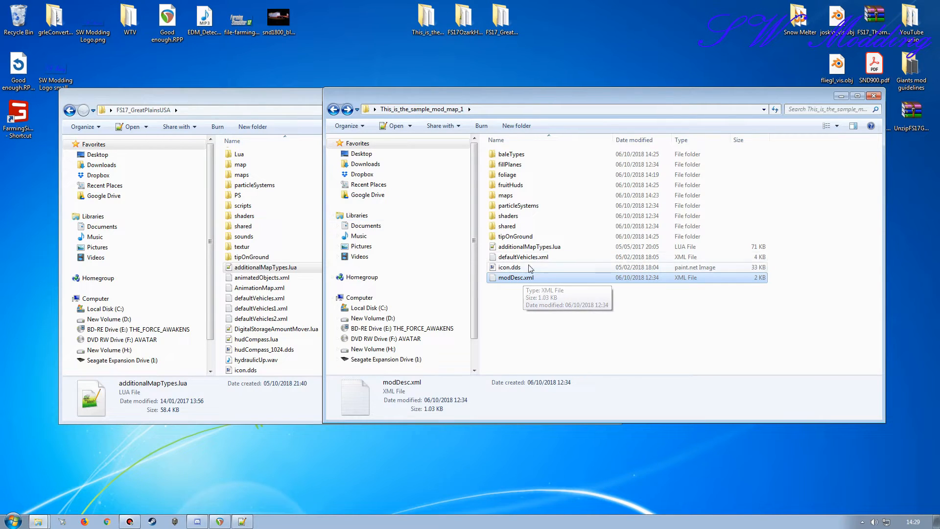
double_click(529, 247)
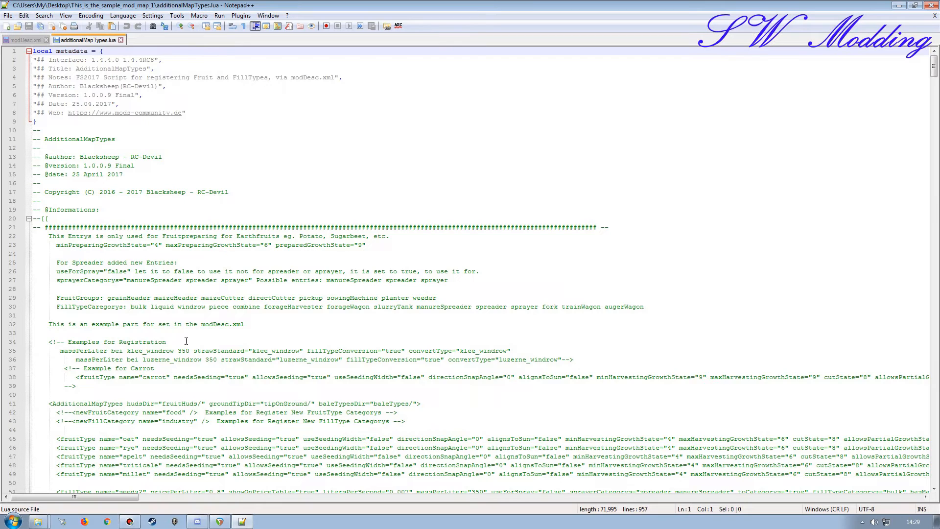
scroll(221, 293, down, 10)
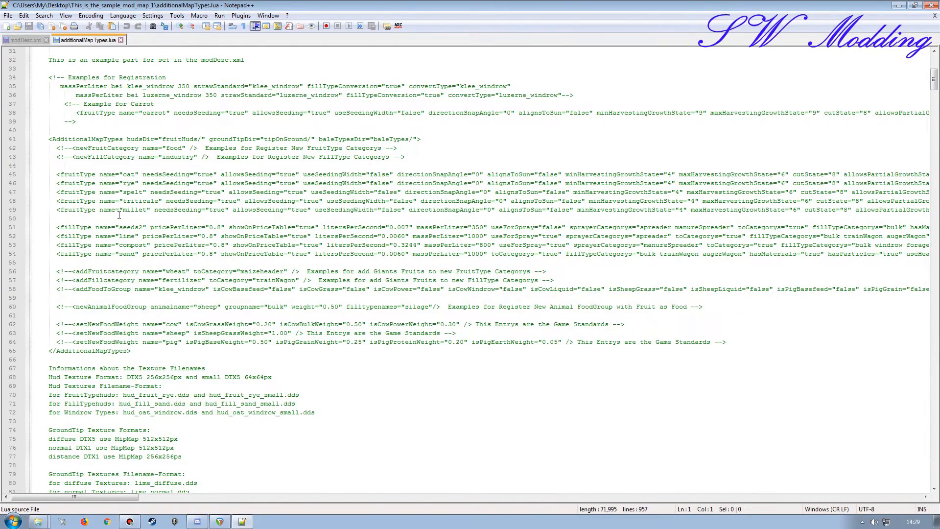
- Copy the opening AdditionalMapTypes tag from additionalMapTypes.lua to line 21 of modDesc.xml, one blank line below the extraSourceFiles block
click(9, 140)
key(ctrl+c)
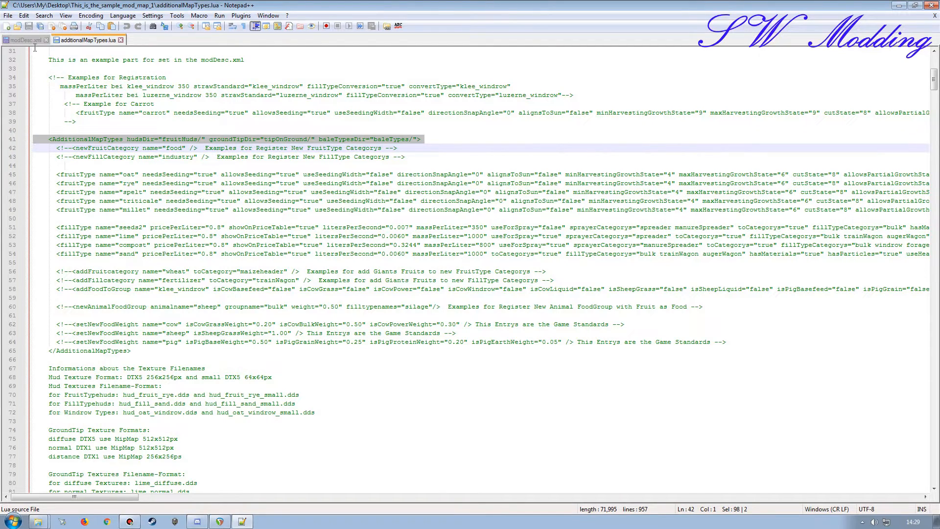
click(24, 39)
click(172, 167)
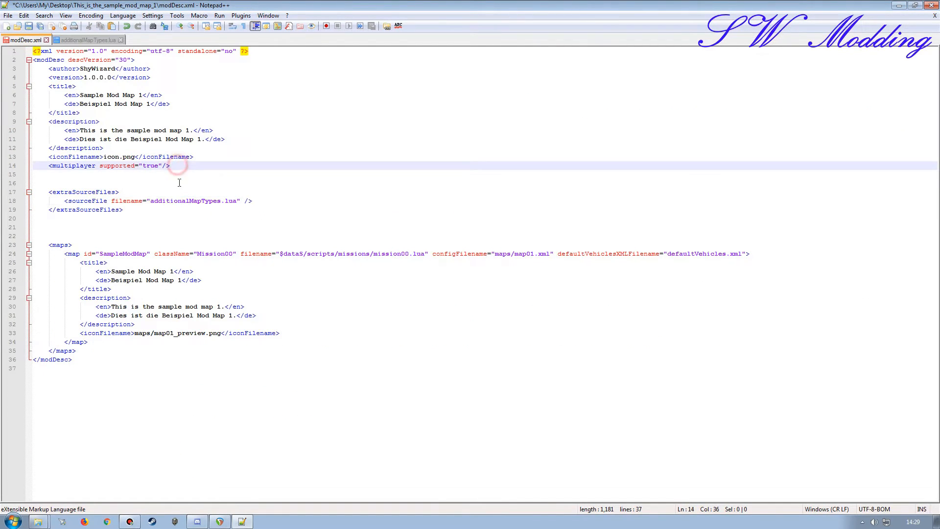
click(124, 210)
key(Return)
key(Return)
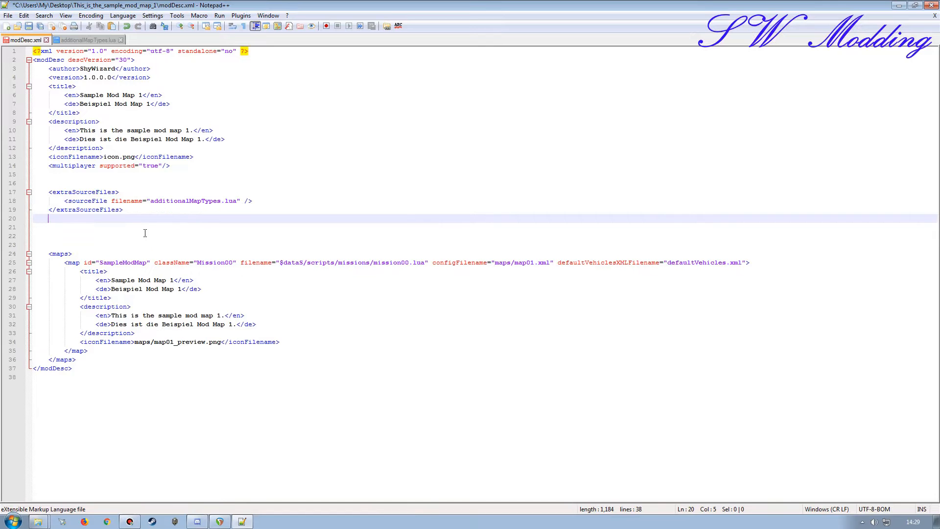
click(12, 228)
key(ctrl+v)
- Copy the millet fruitType line from additionalMapTypes.lua to line 22 of modDesc.xml, directly below the opening AdditionalMapTypes tag
click(87, 39)
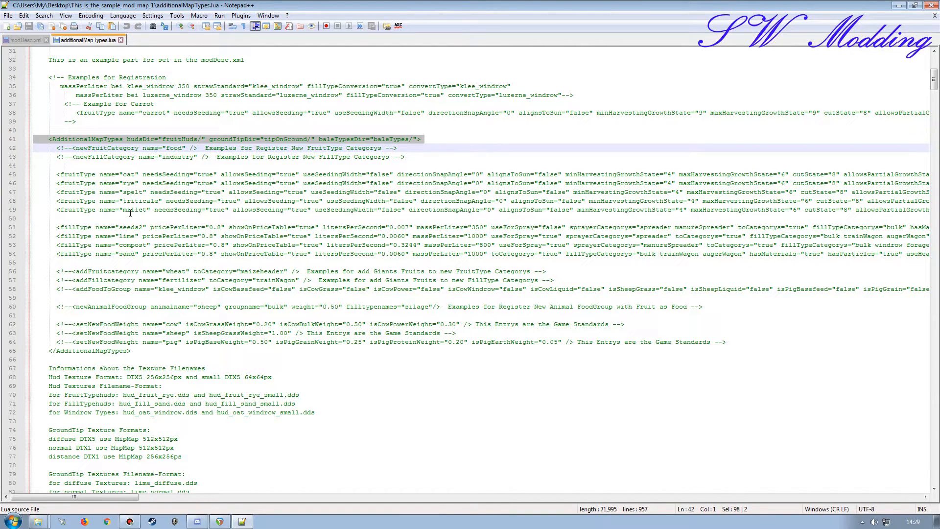
click(10, 210)
key(ctrl+c)
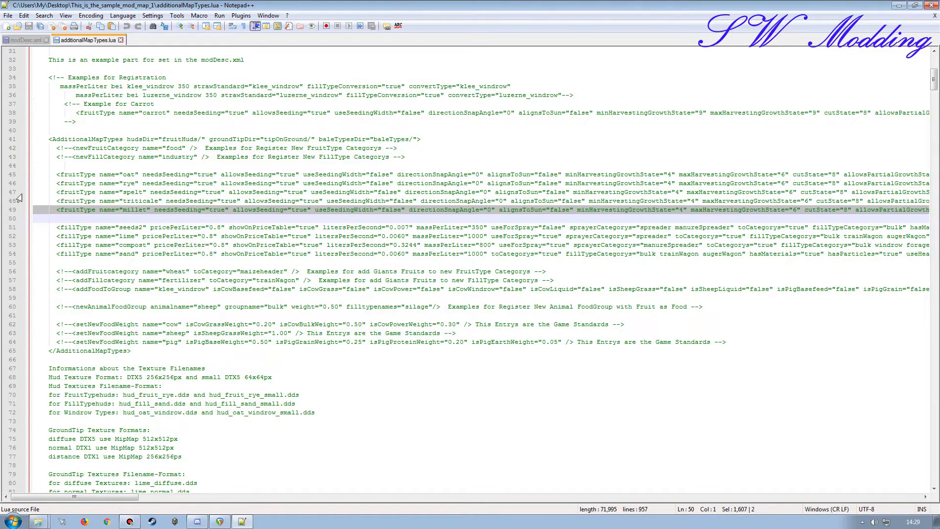
click(25, 40)
click(10, 237)
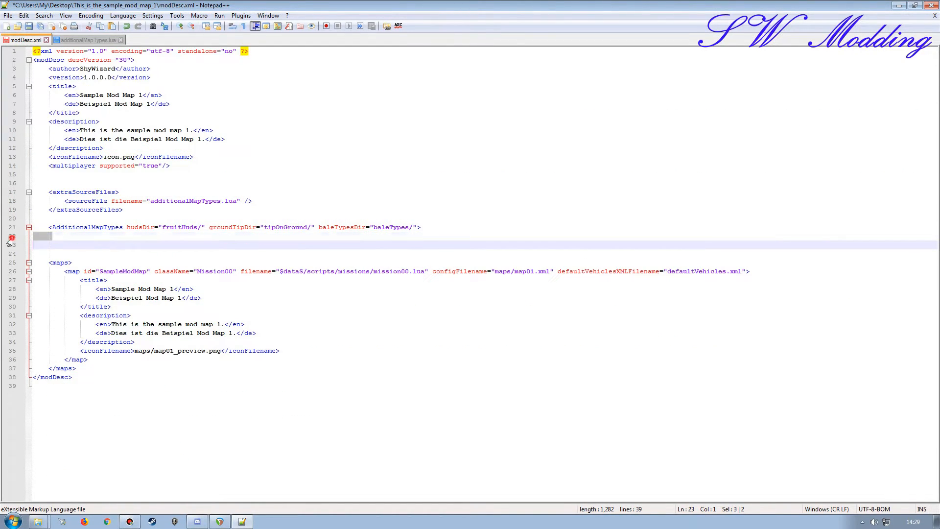
key(ctrl+v)
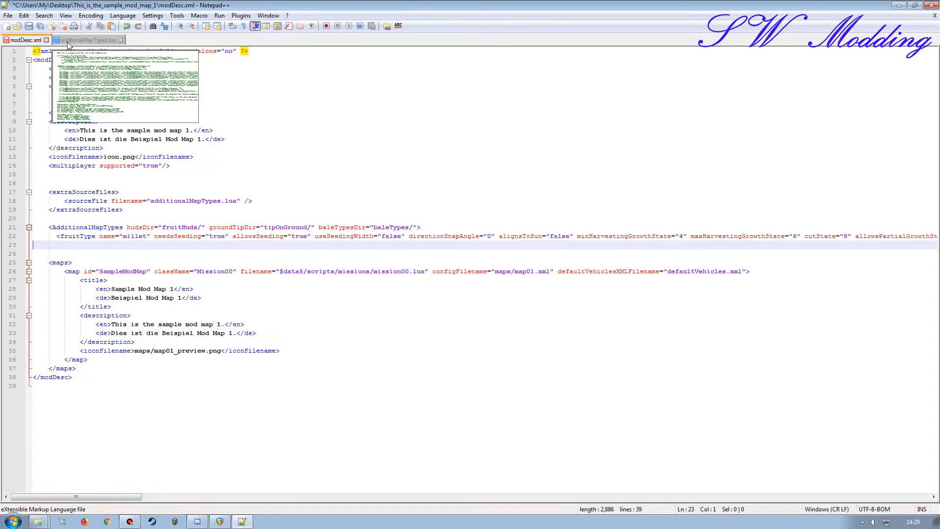
- Copy the closing AdditionalMapTypes tag from additionalMapTypes.lua to line 23 of modDesc.xml and close additionalMapTypes.lua
click(68, 70)
key(ctrl+s)
click(73, 41)
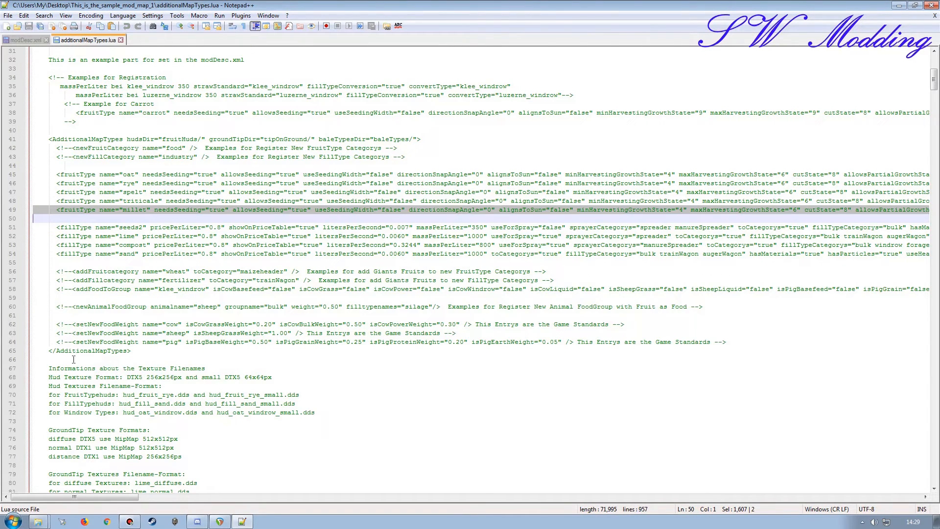
click(10, 351)
key(ctrl+c)
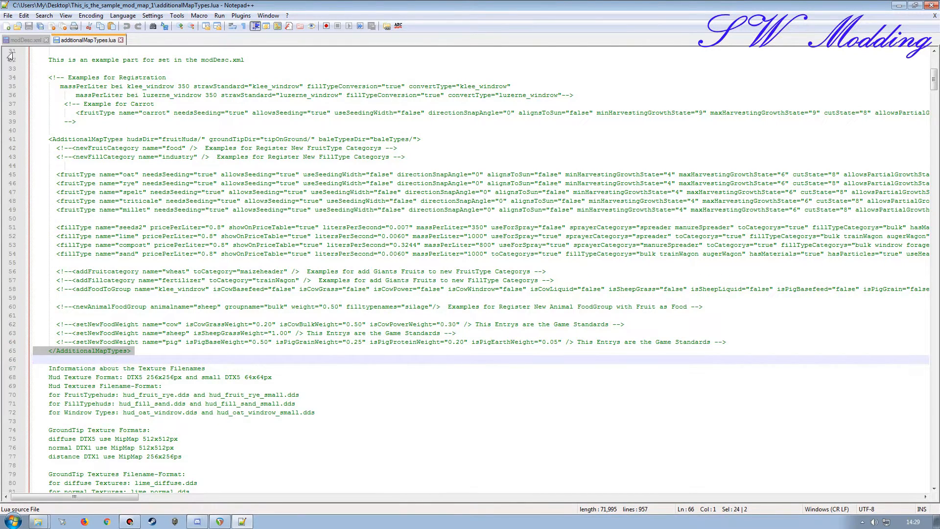
click(24, 40)
click(10, 244)
key(ctrl+v)
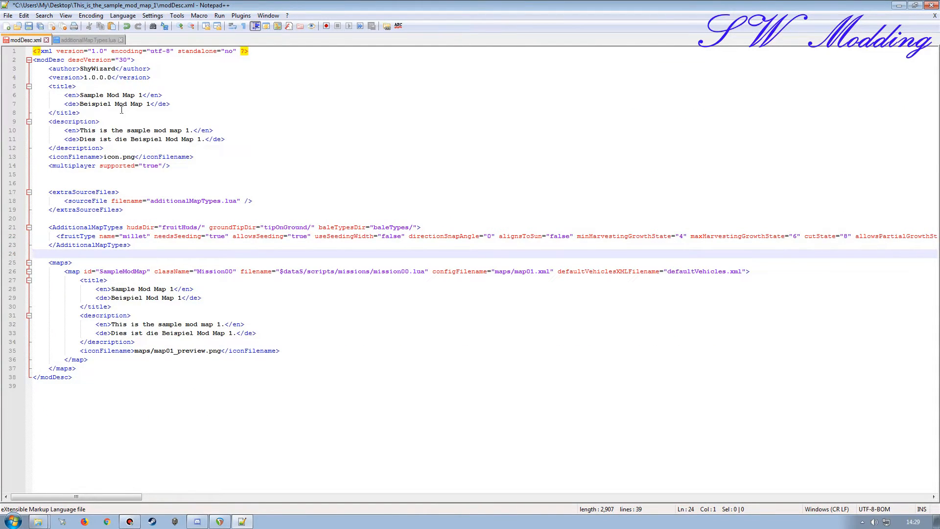
click(121, 40)
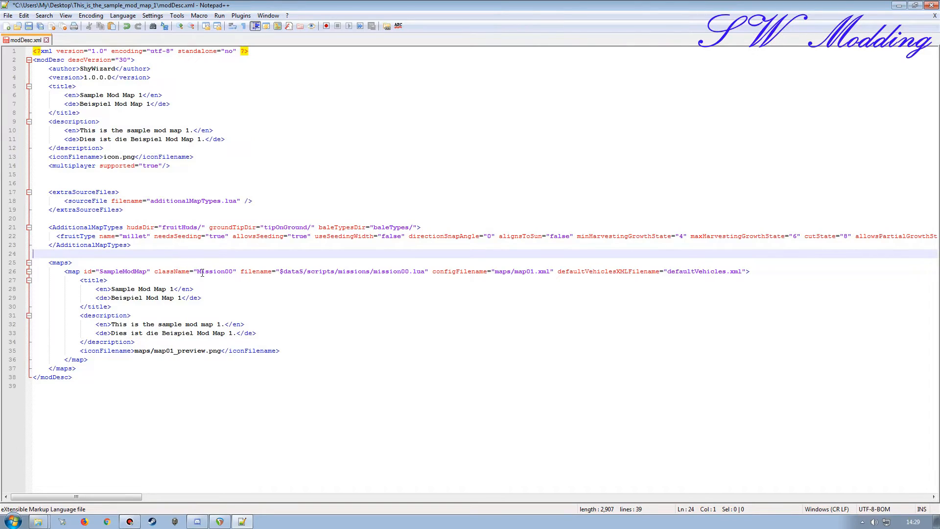
- Change the name attribute of the fruitType entry on line 22 to tobacco
double_click(130, 237)
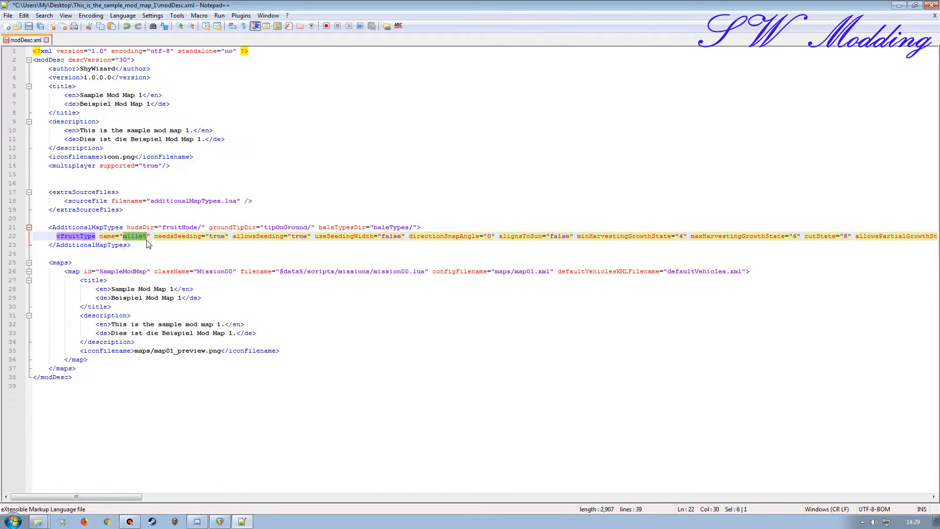
text(toba)
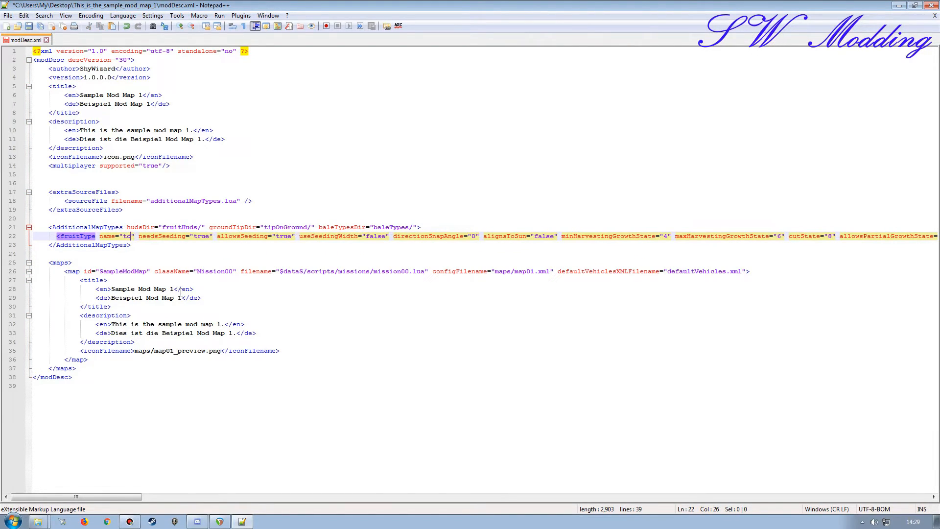
text(cco)
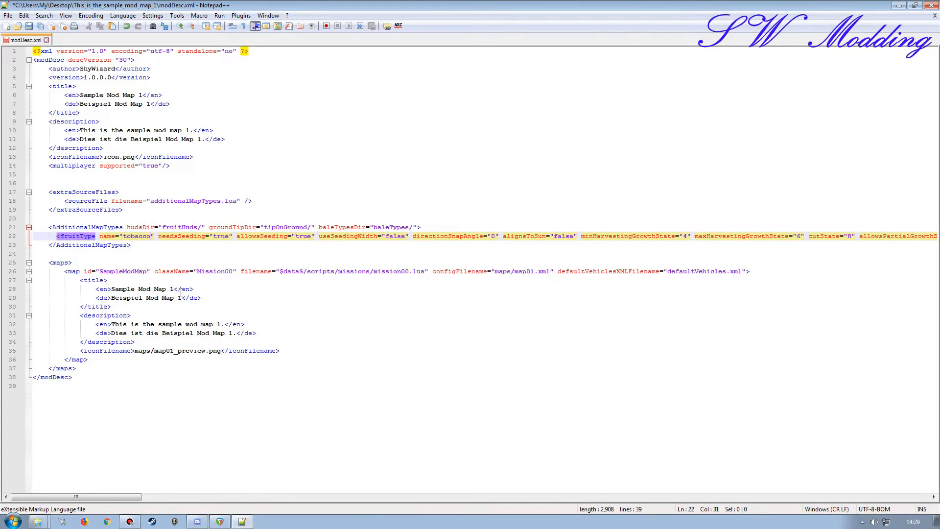
key(BackSpace)
key(BackSpace)
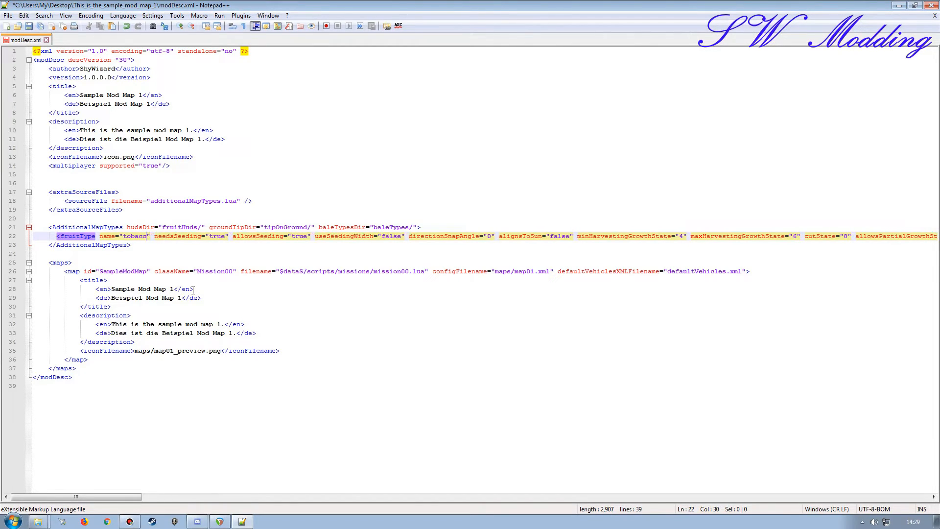
text(oo)
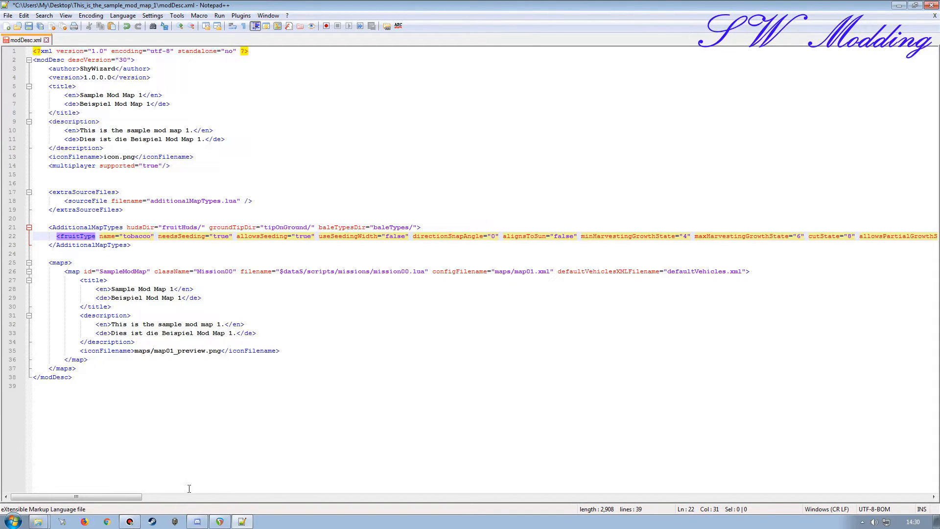
- Go through the growth and price attributes of the tobacco fruitType line and set preparedHaulm to tobacco_haulm
drag(118, 497, 181, 497)
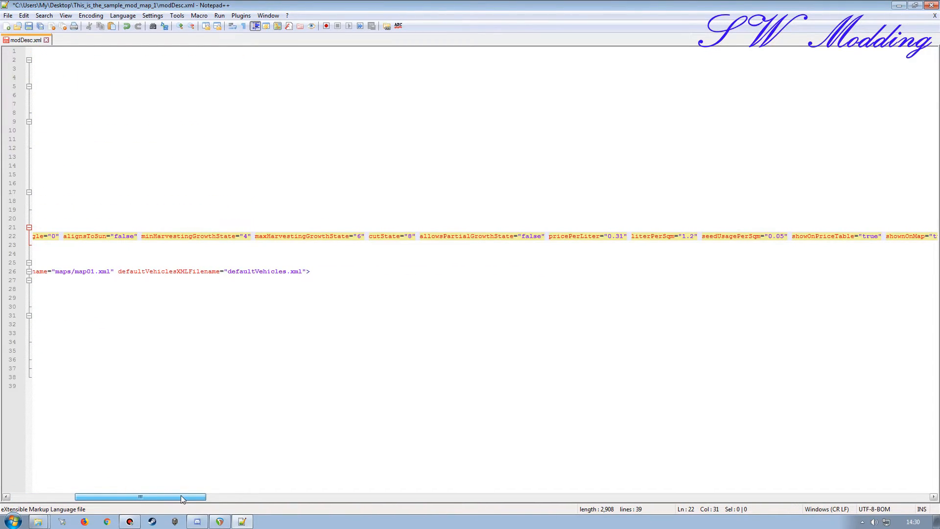
mouse_move(181, 496)
mouse_down()
mouse_move(199, 500)
mouse_move(172, 497)
mouse_up()
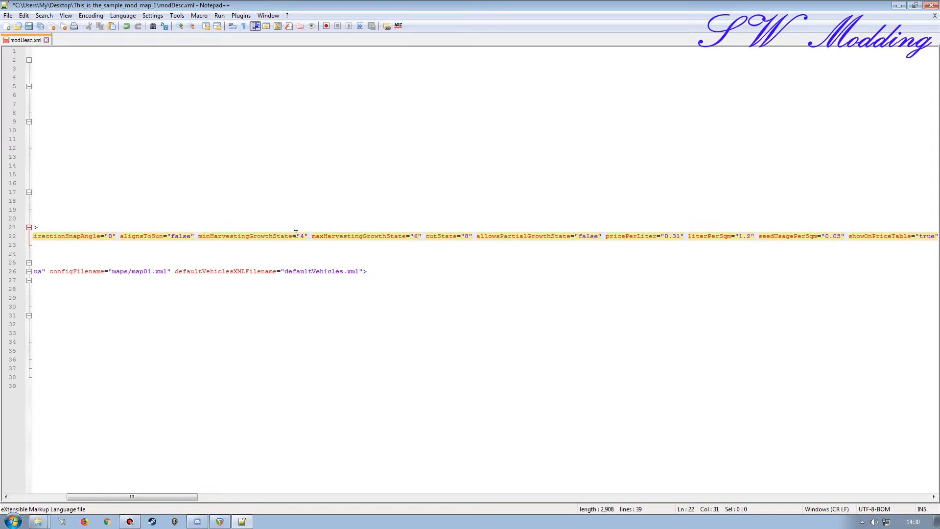
click(181, 497)
drag(180, 497, 234, 498)
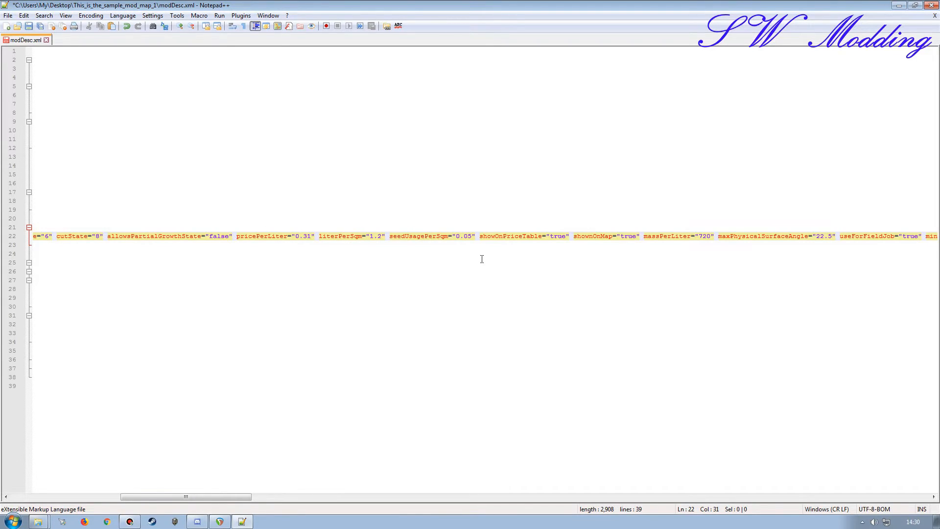
click(230, 500)
drag(233, 499, 293, 498)
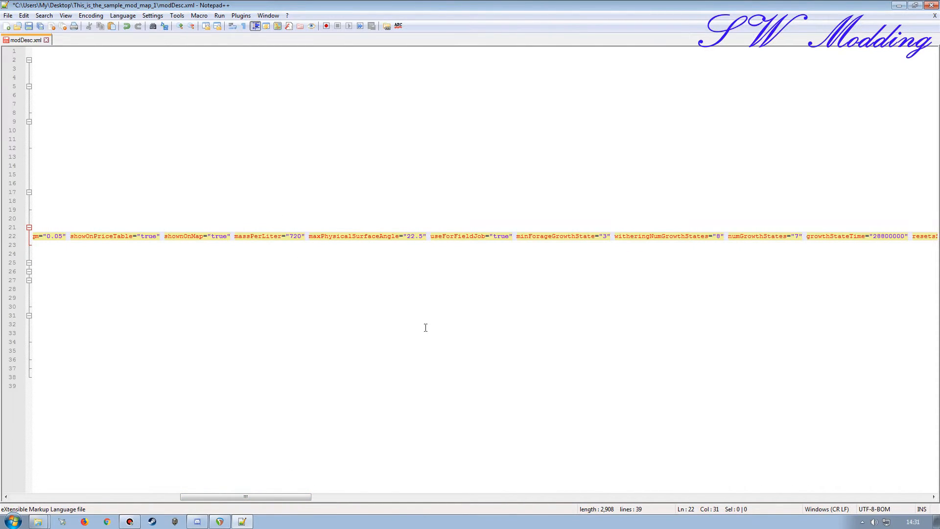
drag(282, 499, 437, 502)
drag(463, 237, 440, 233)
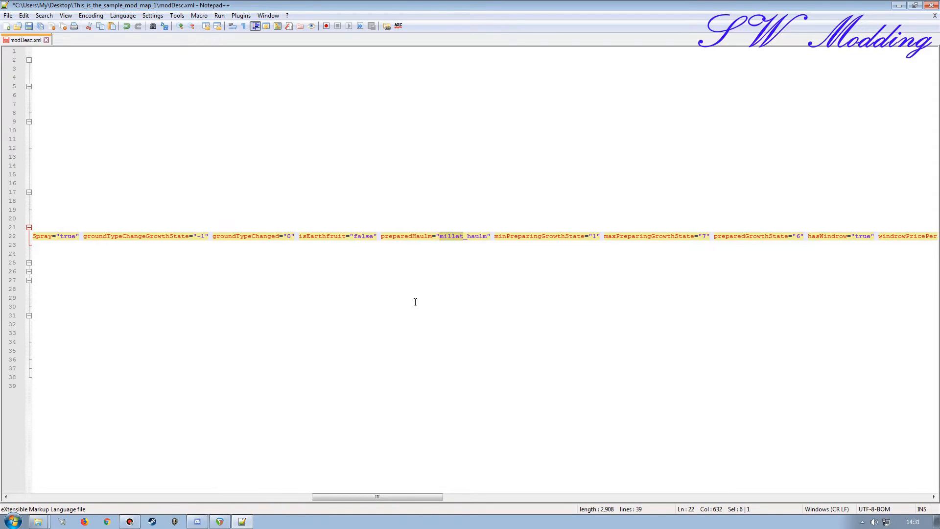
text(tab)
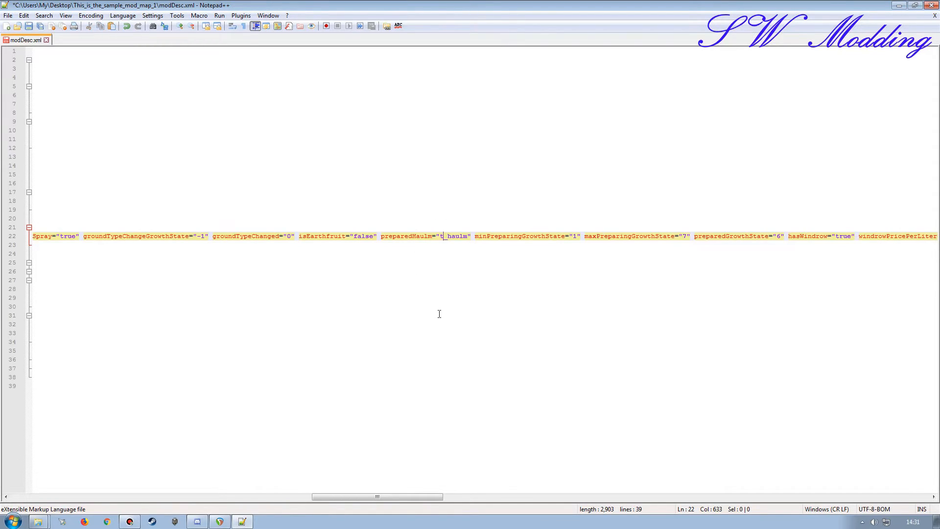
key(BackSpace)
key(BackSpace)
text(obacc)
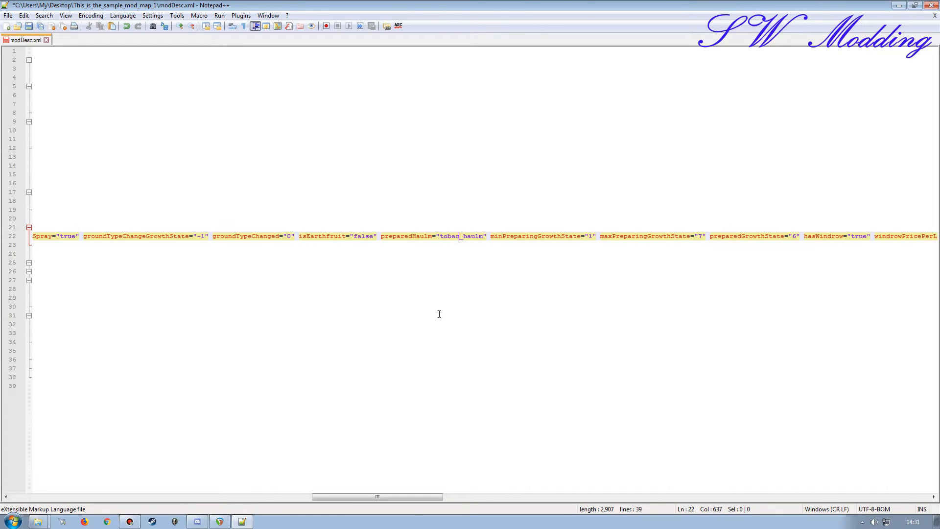
text(o)
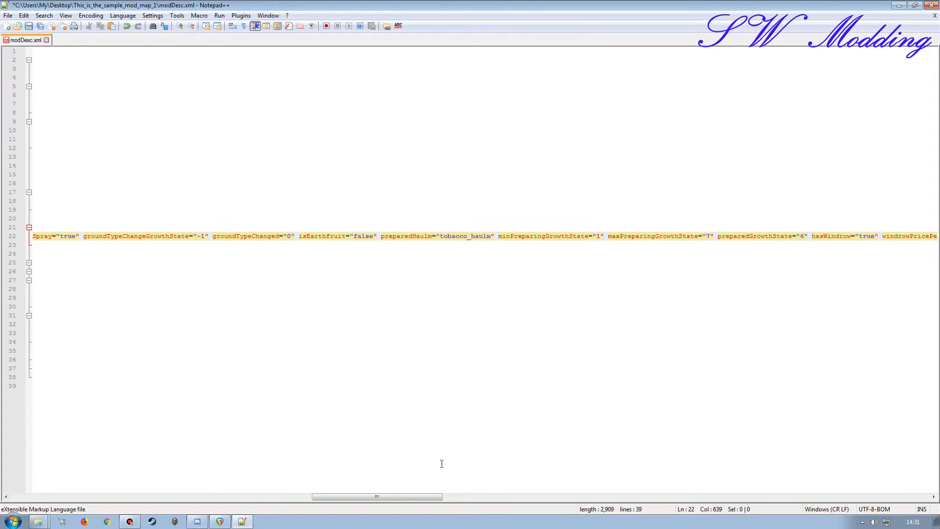
- Set both hasWindrow and hasStraw to false in the tobacco fruitType line
drag(418, 499, 471, 496)
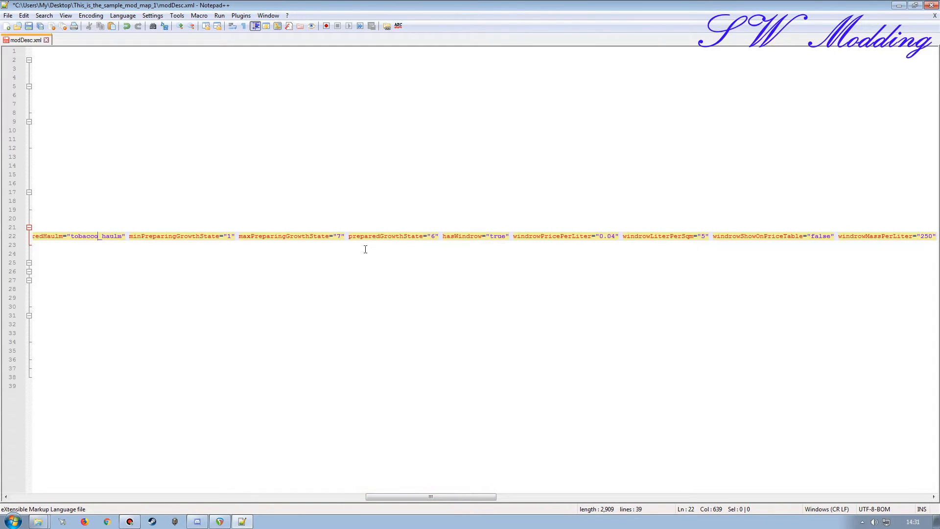
mouse_move(453, 496)
mouse_down()
mouse_move(269, 502)
mouse_move(453, 498)
mouse_up()
double_click(511, 234)
text(false)
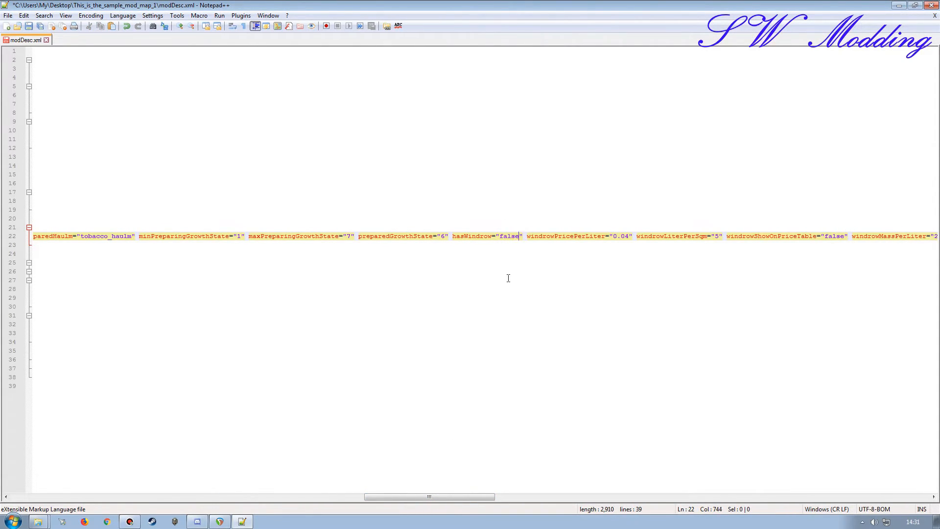
drag(475, 497, 568, 496)
double_click(509, 236)
text(false)
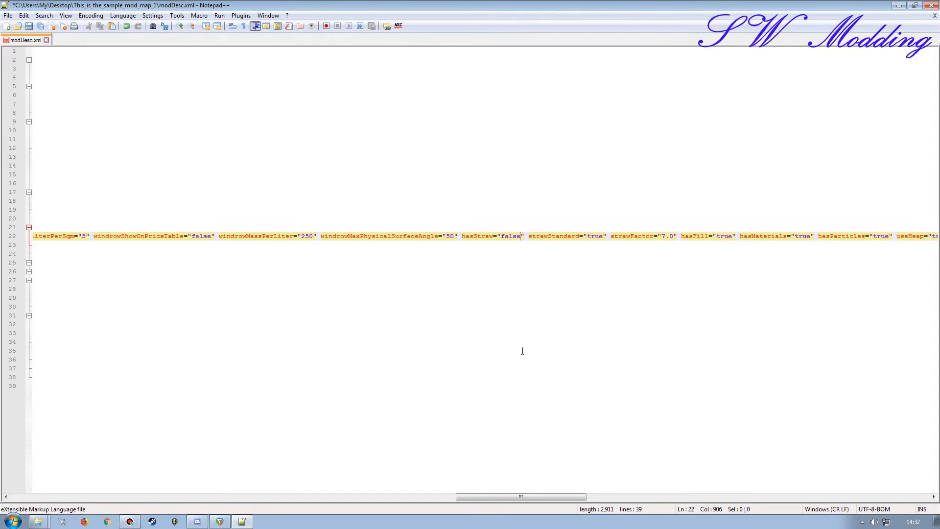
- Remove forageWagon, trainWagon and augerWagon from the tobacco entry's fillTypeCategorys, keeping bulk, combine, forageHarvester and fork
drag(552, 496, 569, 498)
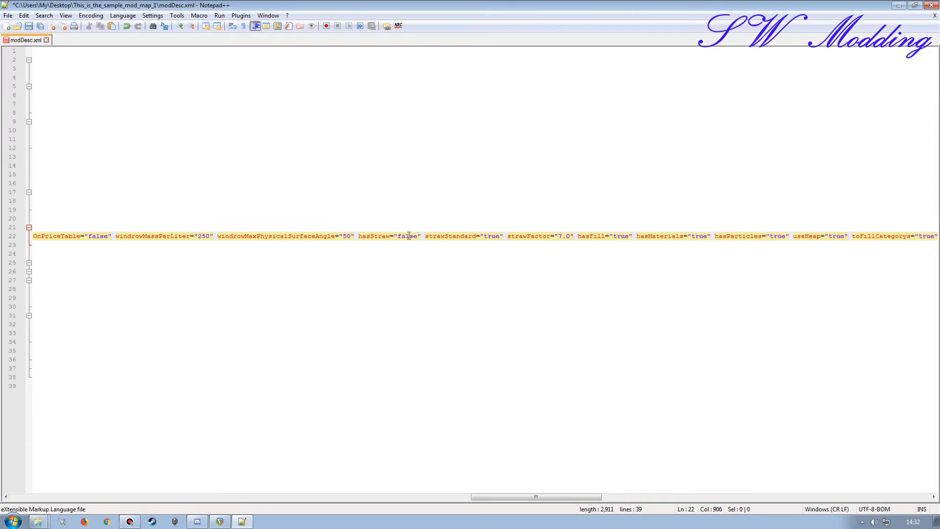
drag(521, 496, 550, 498)
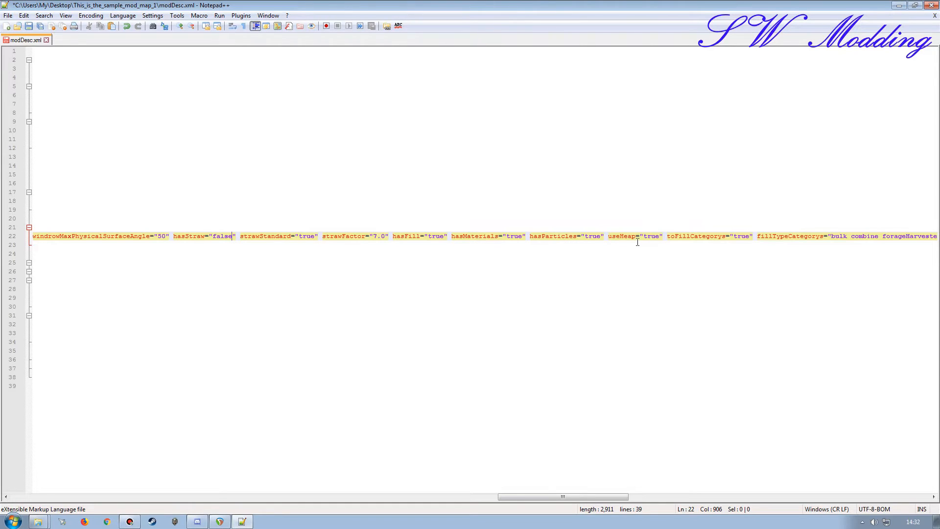
drag(607, 496, 633, 506)
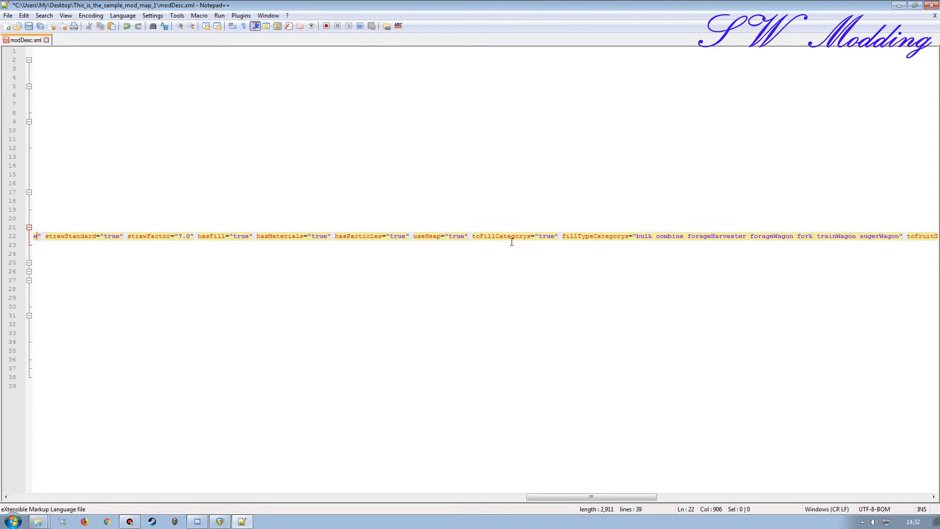
drag(611, 497, 658, 499)
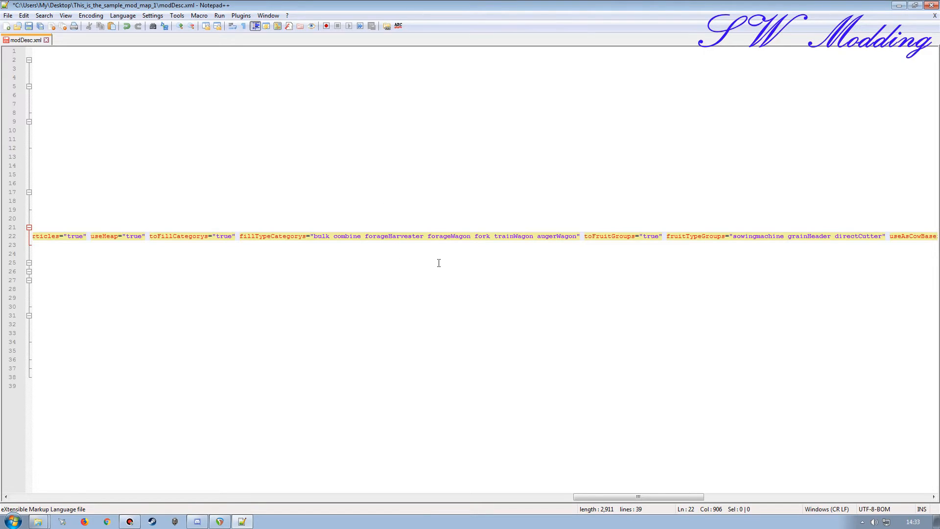
click(468, 237)
double_click(466, 237)
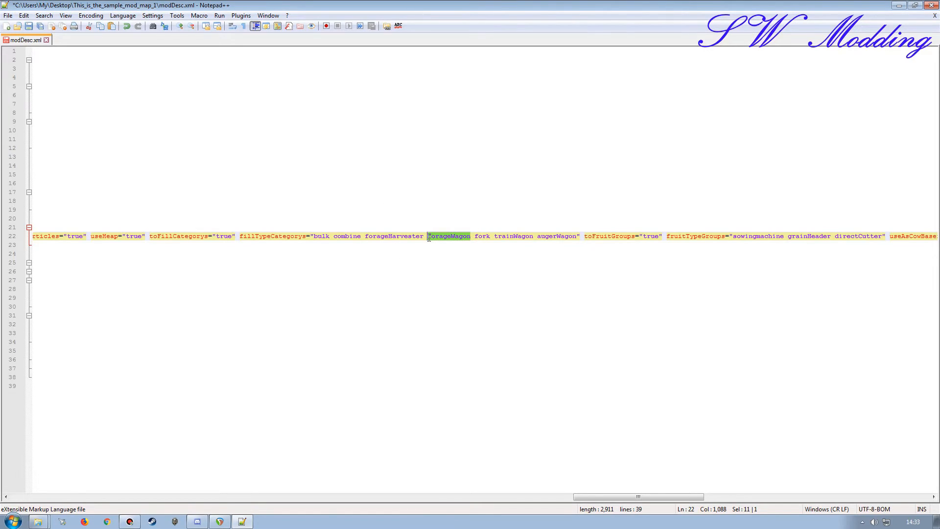
key(Delete)
key(Delete)
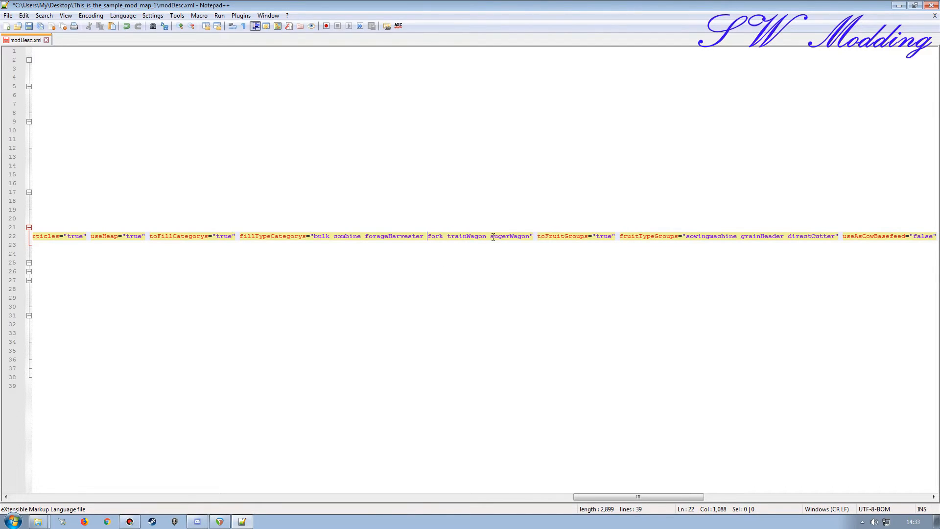
drag(530, 237, 449, 237)
key(BackSpace)
key(BackSpace)
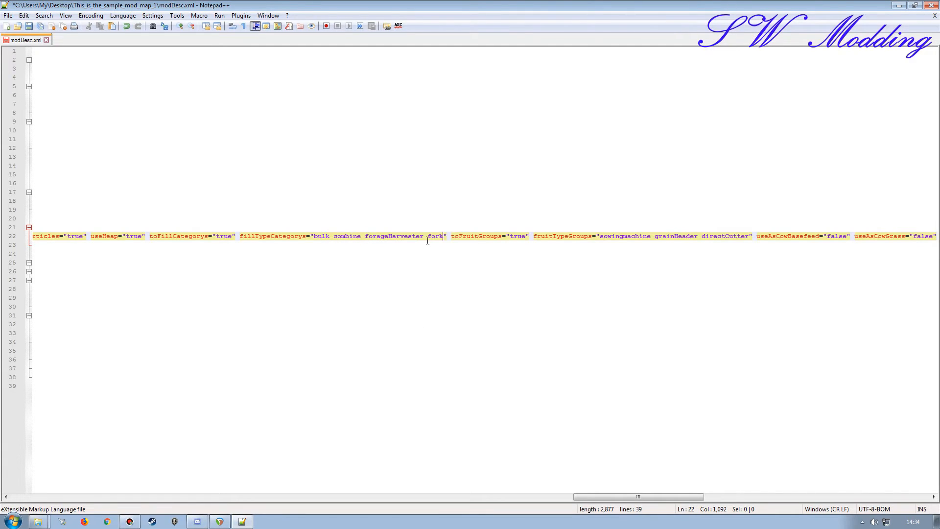
- Replace grainHeader with maizeHeader in the fruitTypeGroups attribute of the tobacco entry
drag(604, 496, 638, 496)
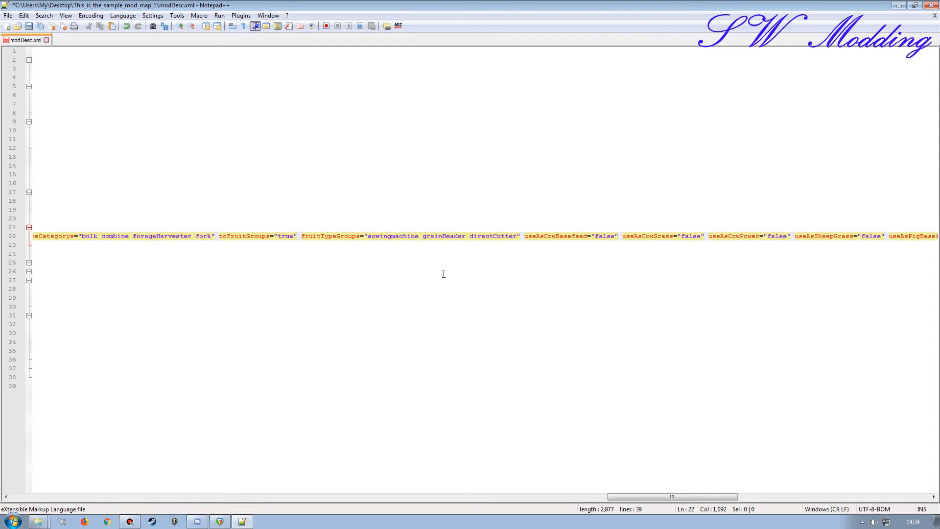
click(443, 236)
key(BackSpace)
key(BackSpace)
key(BackSpace)
key(BackSpace)
key(BackSpace)
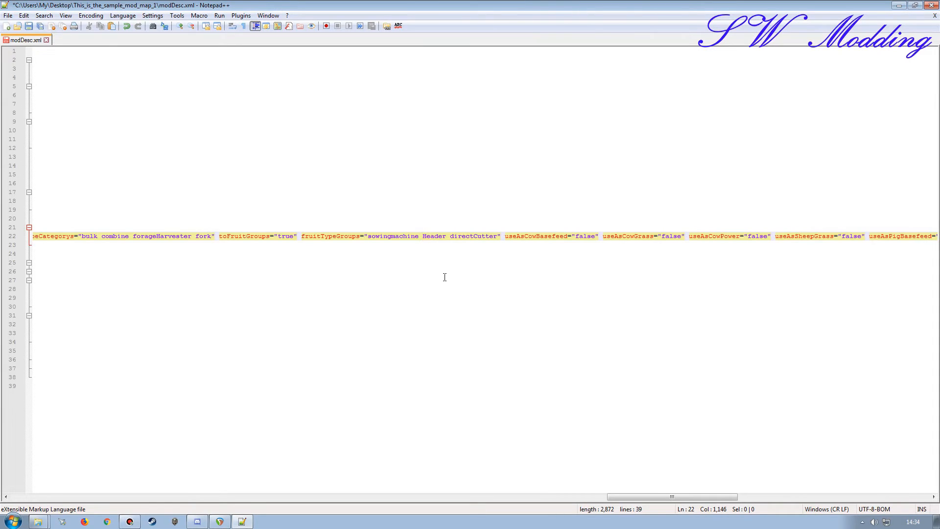
text(maize)
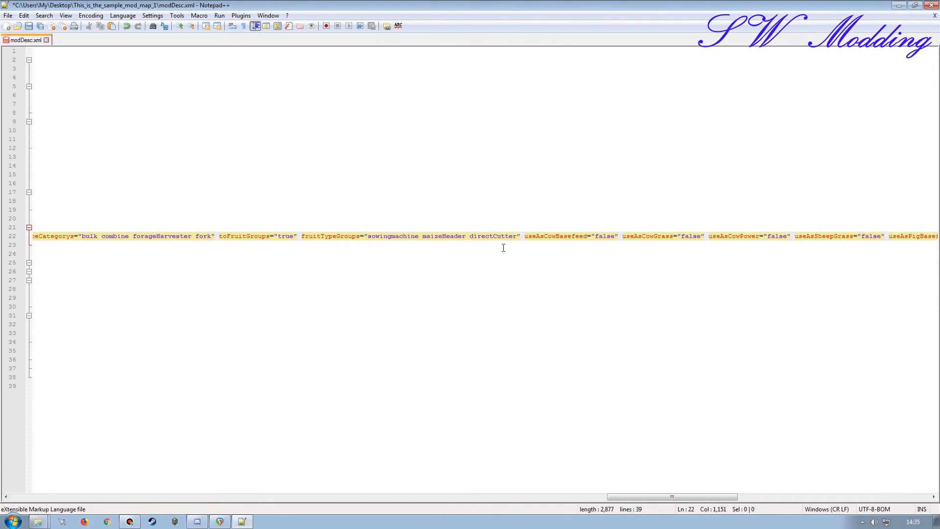
- Set baleTypeName to tobacco_windrow in the tobacco fruitType line and save modDesc.xml
drag(645, 498, 798, 496)
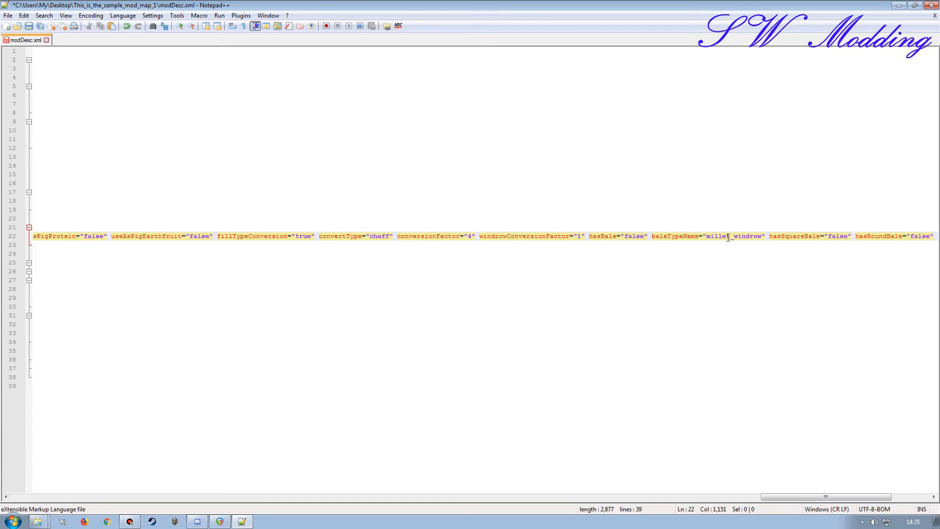
drag(730, 238, 707, 237)
text(tobacco)
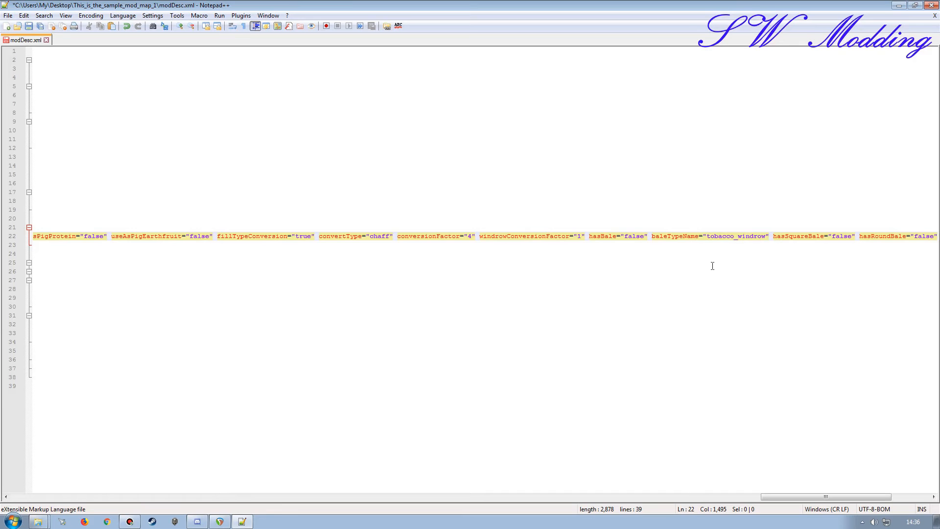
drag(815, 496, 848, 501)
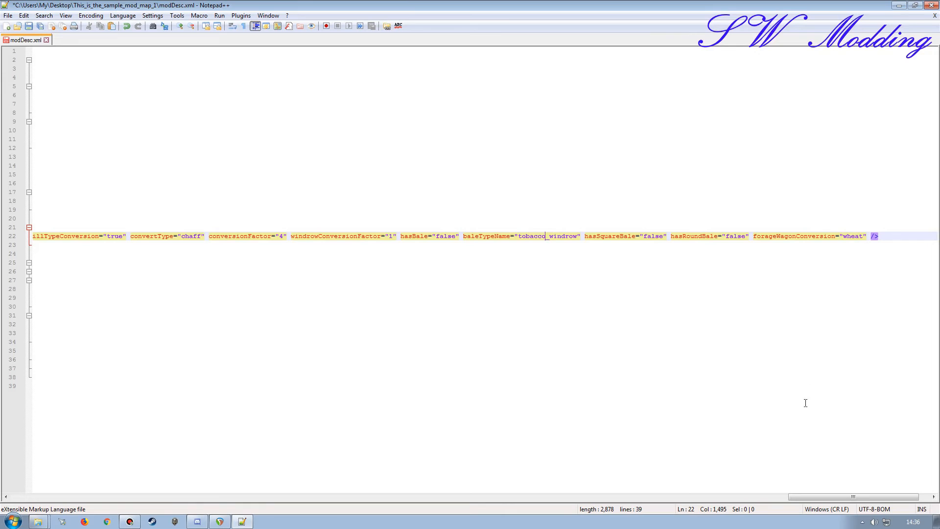
drag(832, 496, 55, 497)
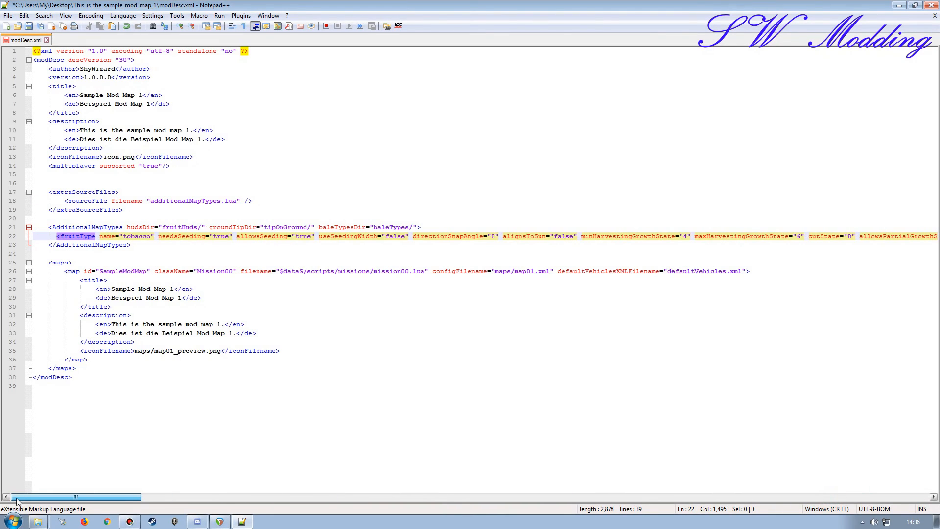
click(28, 26)
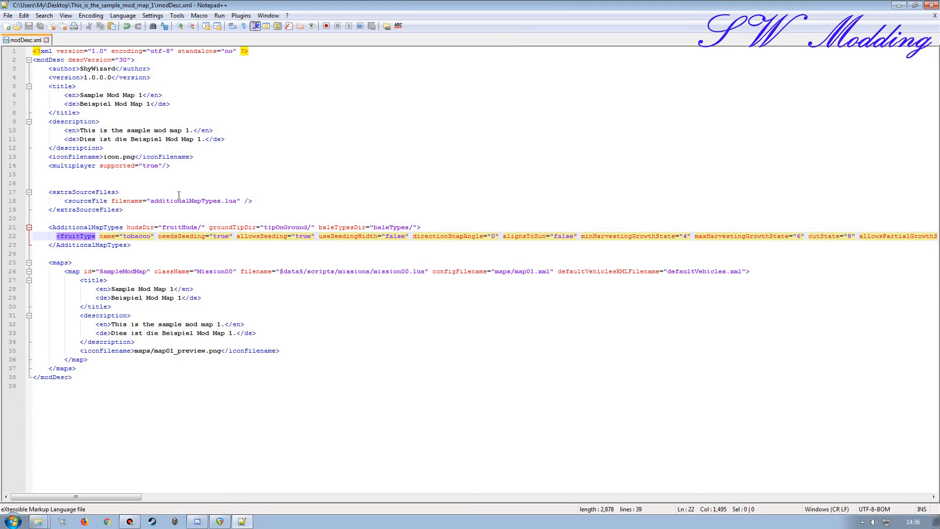
- Start a localization block with an opening <l10n> tag, one blank line below the multiplayer entry
drag(177, 160, 177, 164)
click(180, 171)
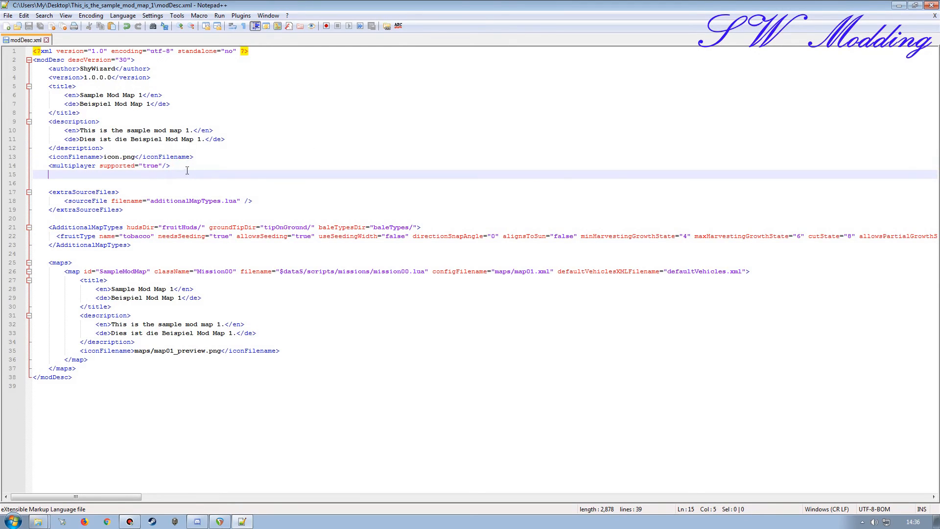
click(184, 166)
key(Return)
key(Return)
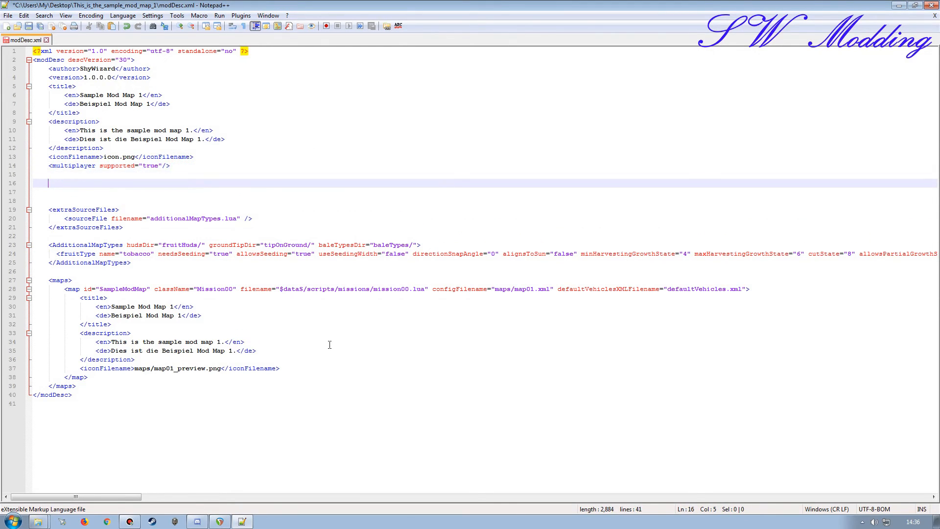
text(<l10n>)
key(Return)
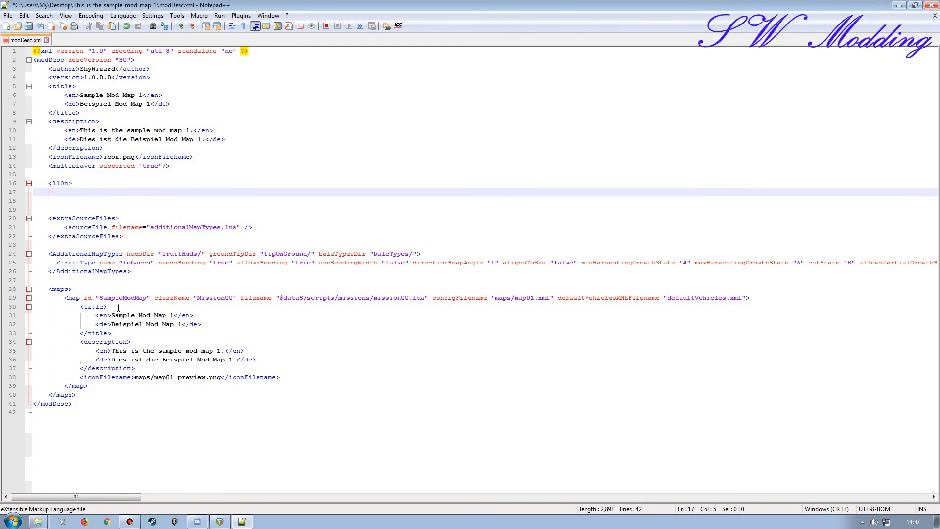
text(text)
- Copy the oat text line from the l10n section of FS17_GreatPlainsUSA's modDesc.xml into the sample map's new l10n block, replacing the placeholder text
click(899, 5)
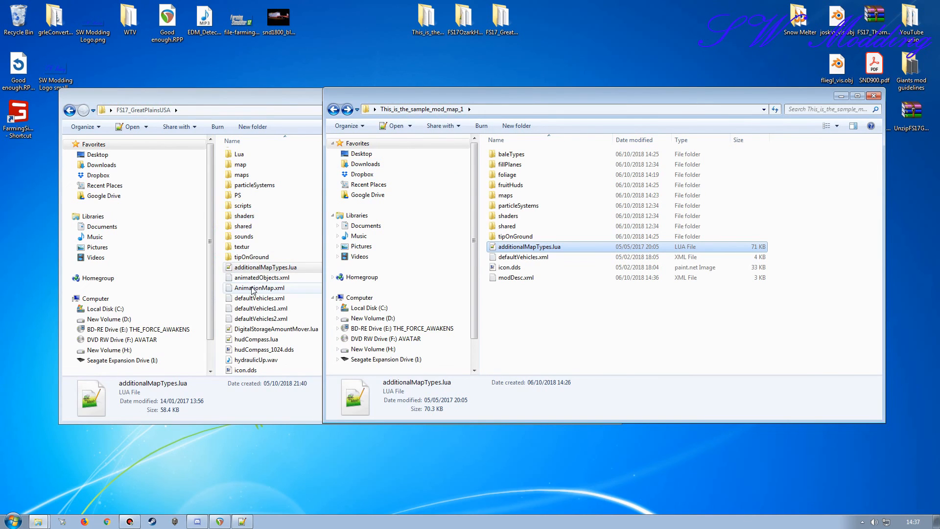
click(256, 98)
scroll(252, 294, down, 2)
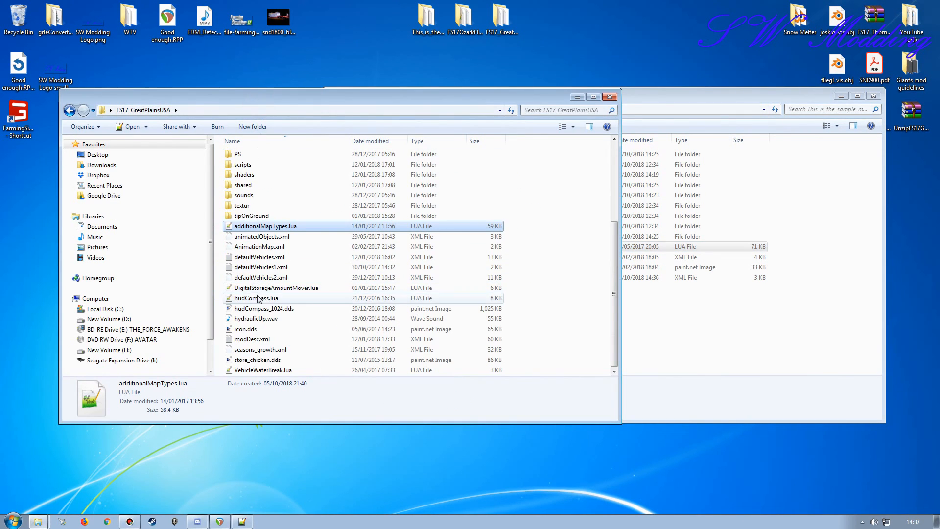
double_click(251, 339)
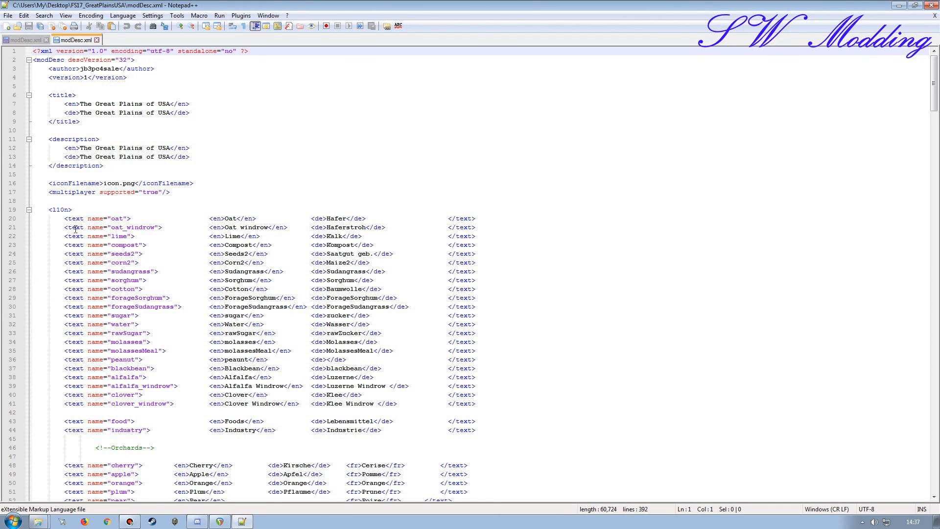
click(8, 218)
key(ctrl+c)
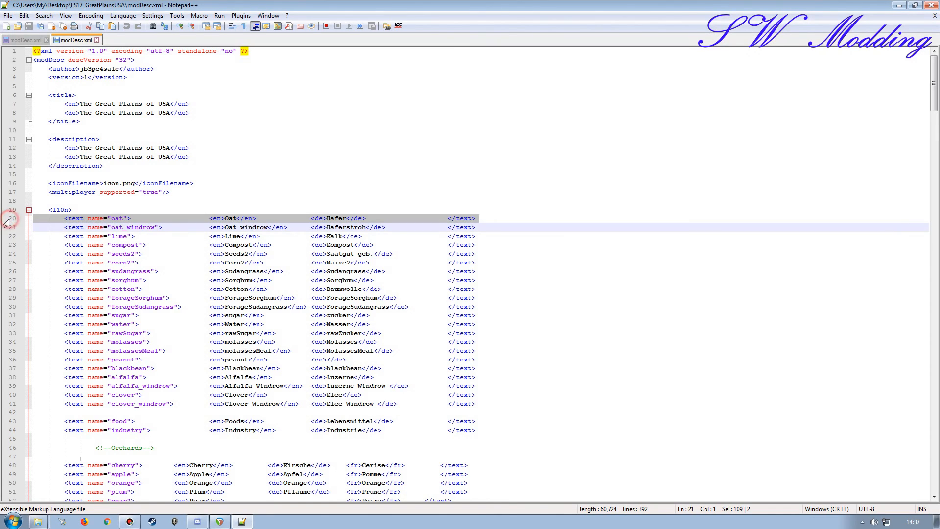
click(23, 40)
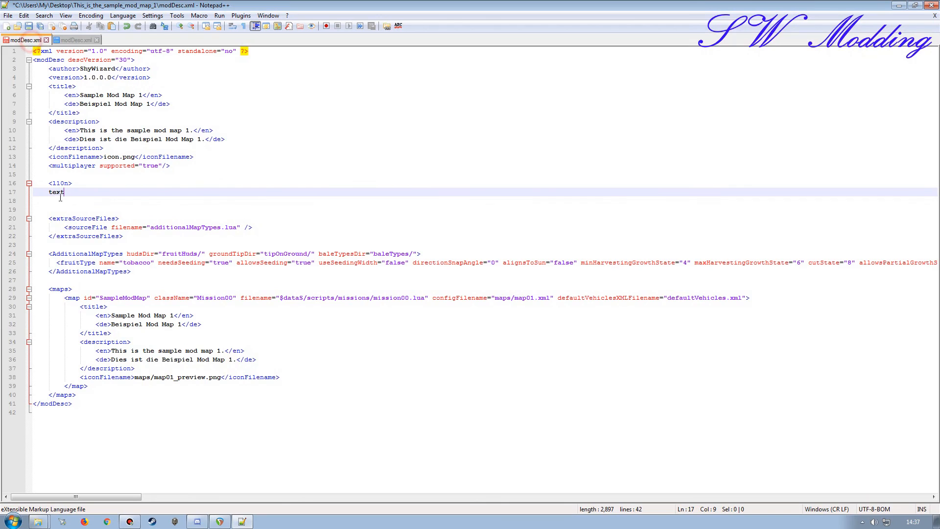
click(9, 193)
key(ctrl+v)
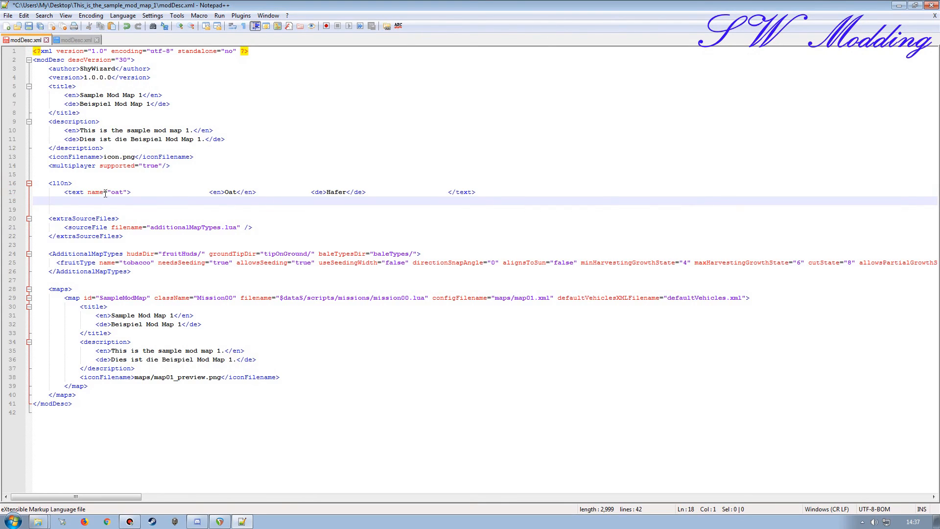
- Change the copied line's text name to tobacco and its English label to Tobacco
click(116, 192)
double_click(115, 192)
text(tab)
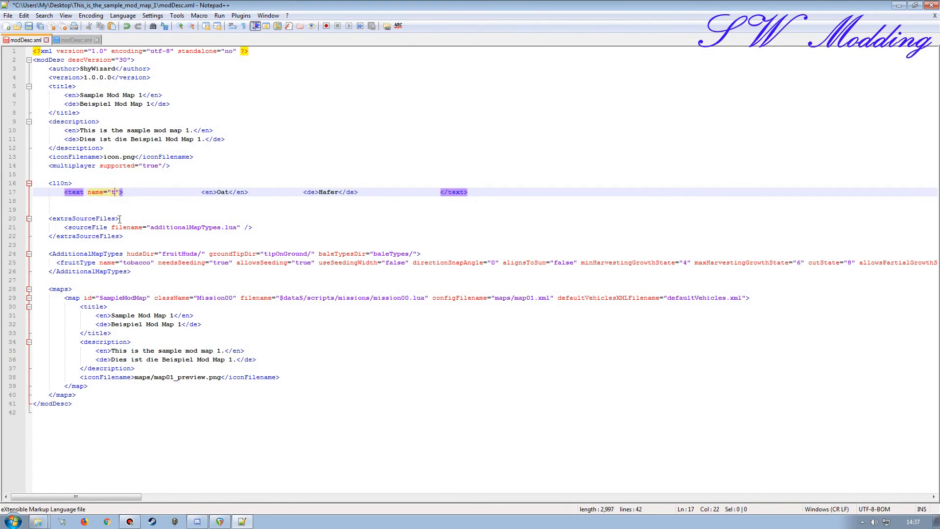
key(BackSpace)
key(BackSpace)
text(obacco)
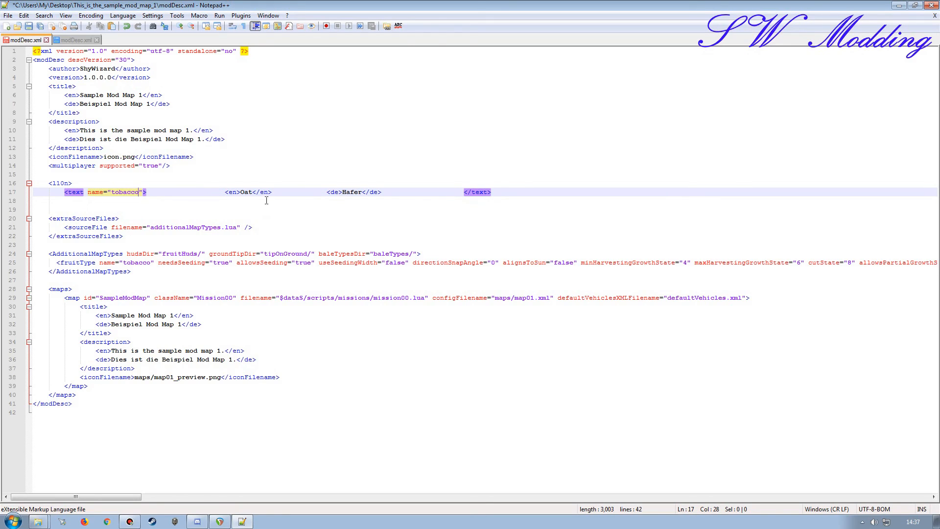
double_click(246, 191)
text(Tobacco)
- Remove the German entry and the surplus spacing before the English label from the tobacco text line
drag(480, 191, 291, 191)
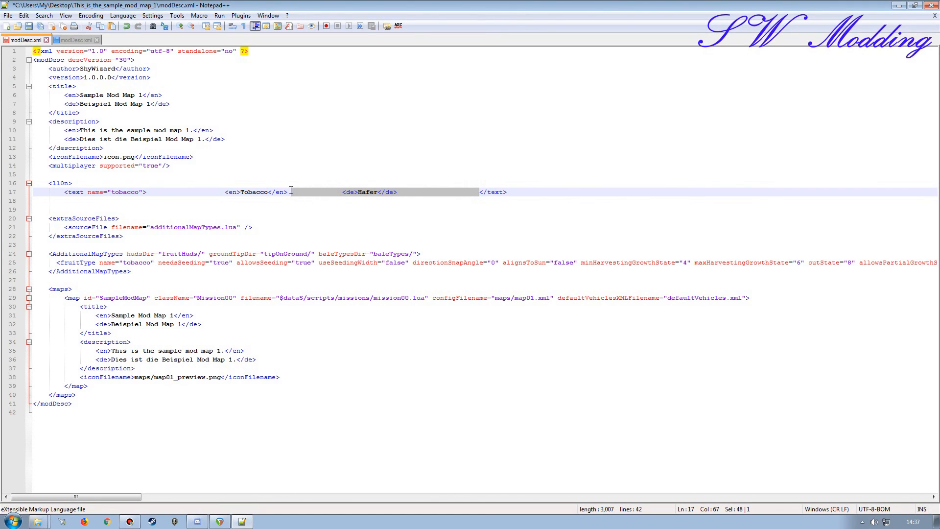
key(Delete)
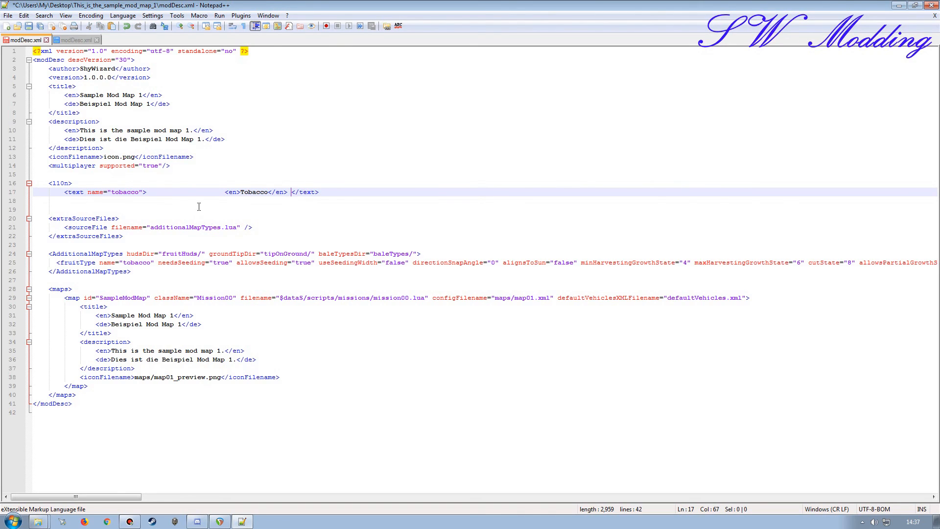
drag(224, 191, 150, 191)
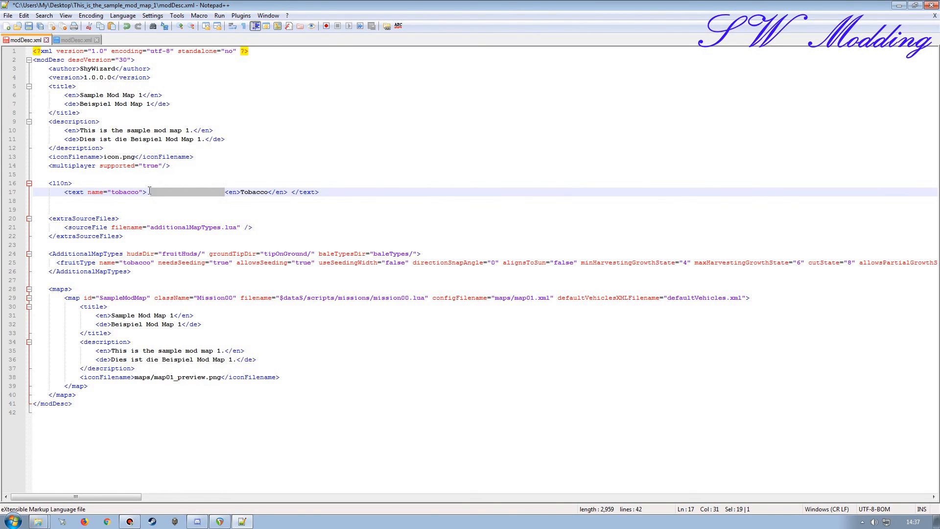
key(Delete)
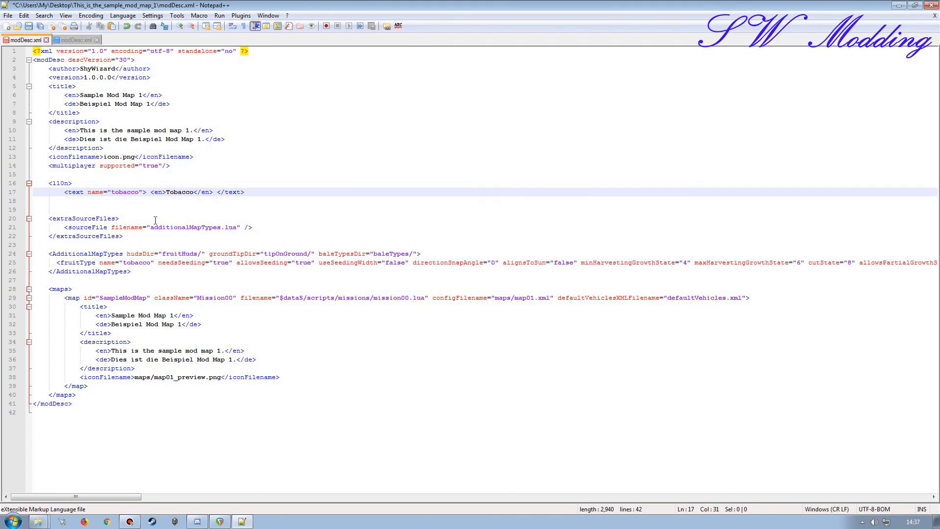
- Close the localization block with a </l10n> tag on the line below the tobacco text entry
click(10, 185)
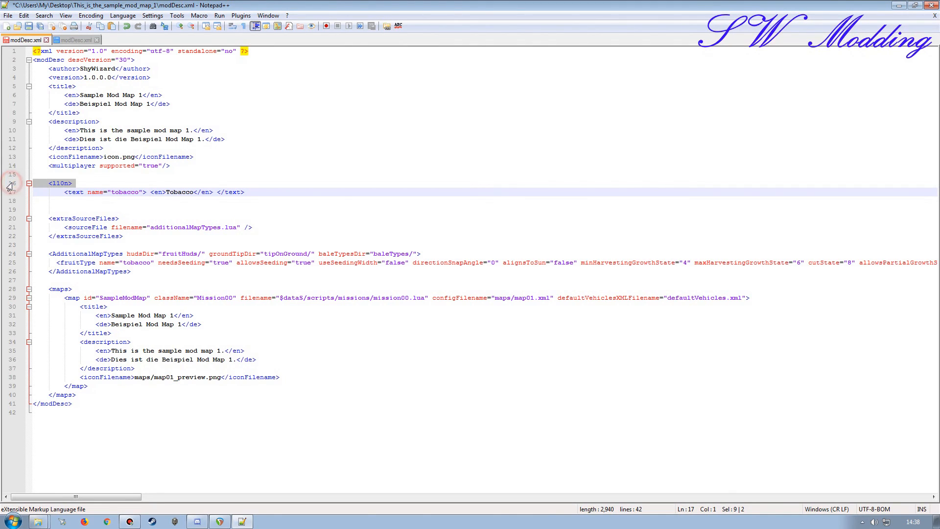
key(ctrl+c)
click(10, 200)
key(ctrl+v)
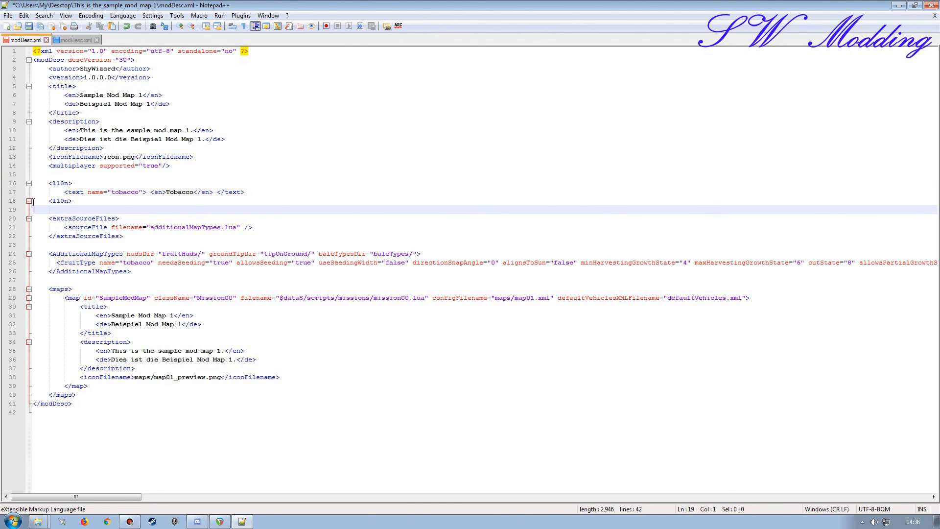
click(51, 201)
text(/)
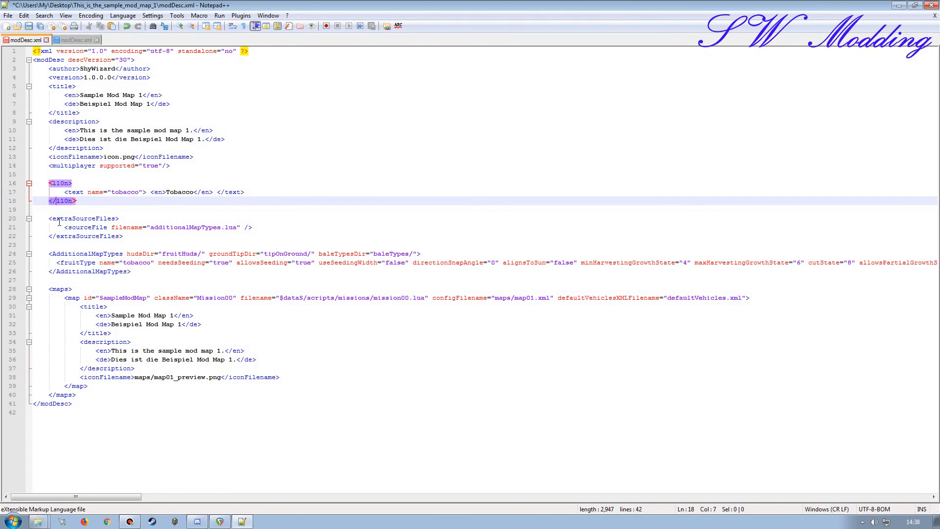
- Save the sample map's modDesc.xml, closing it and the Great Plains modDesc.xml, and return to the FS17_GreatPlainsUSA folder
click(97, 40)
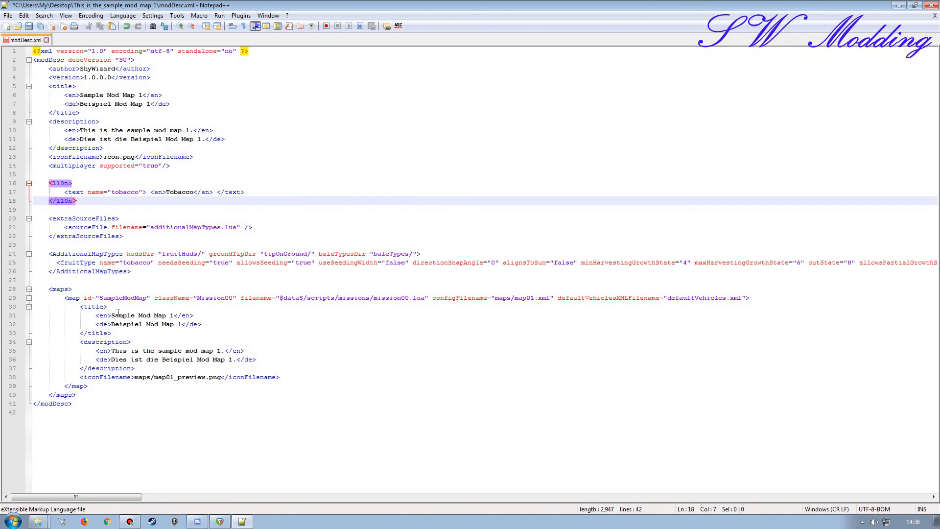
key(ctrl+s)
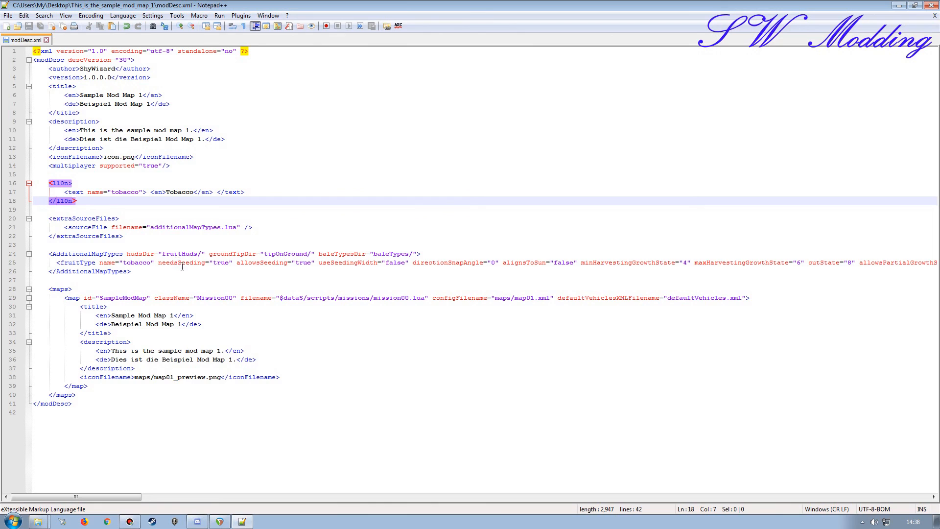
click(935, 15)
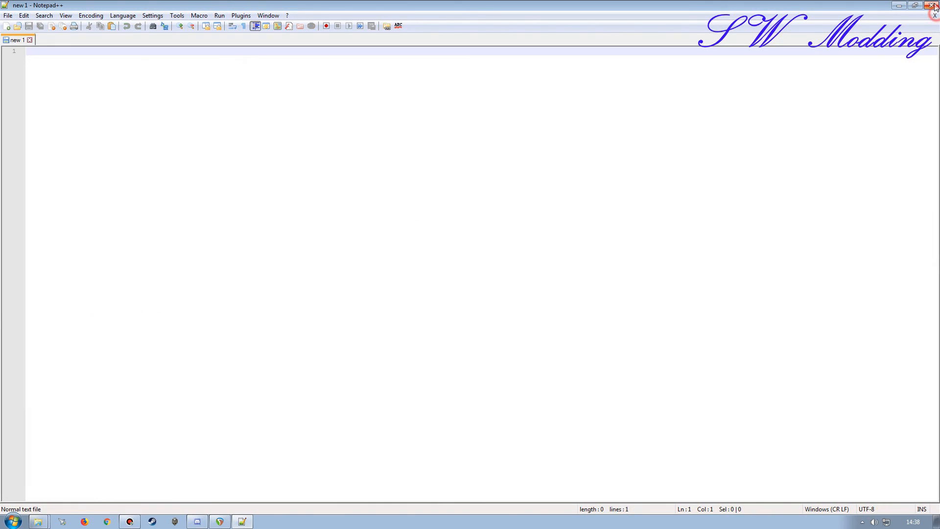
click(931, 6)
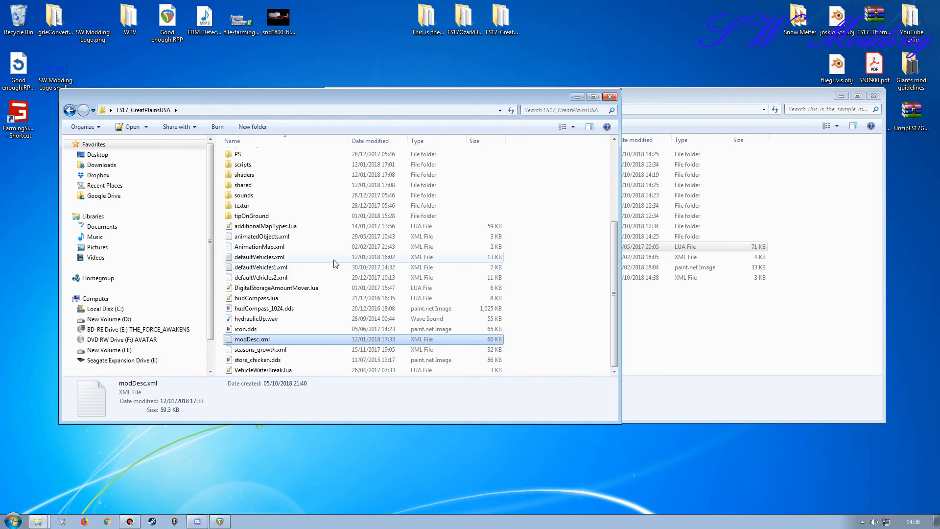
drag(613, 269, 613, 187)
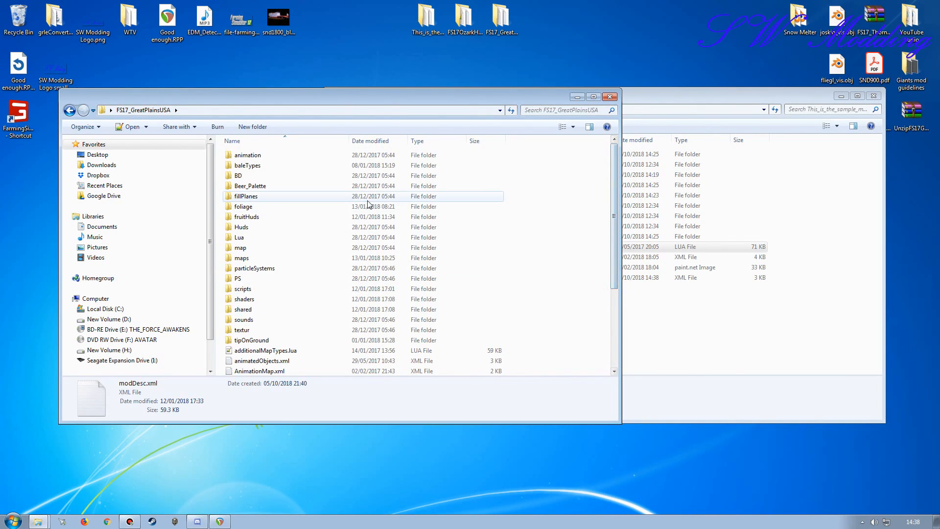